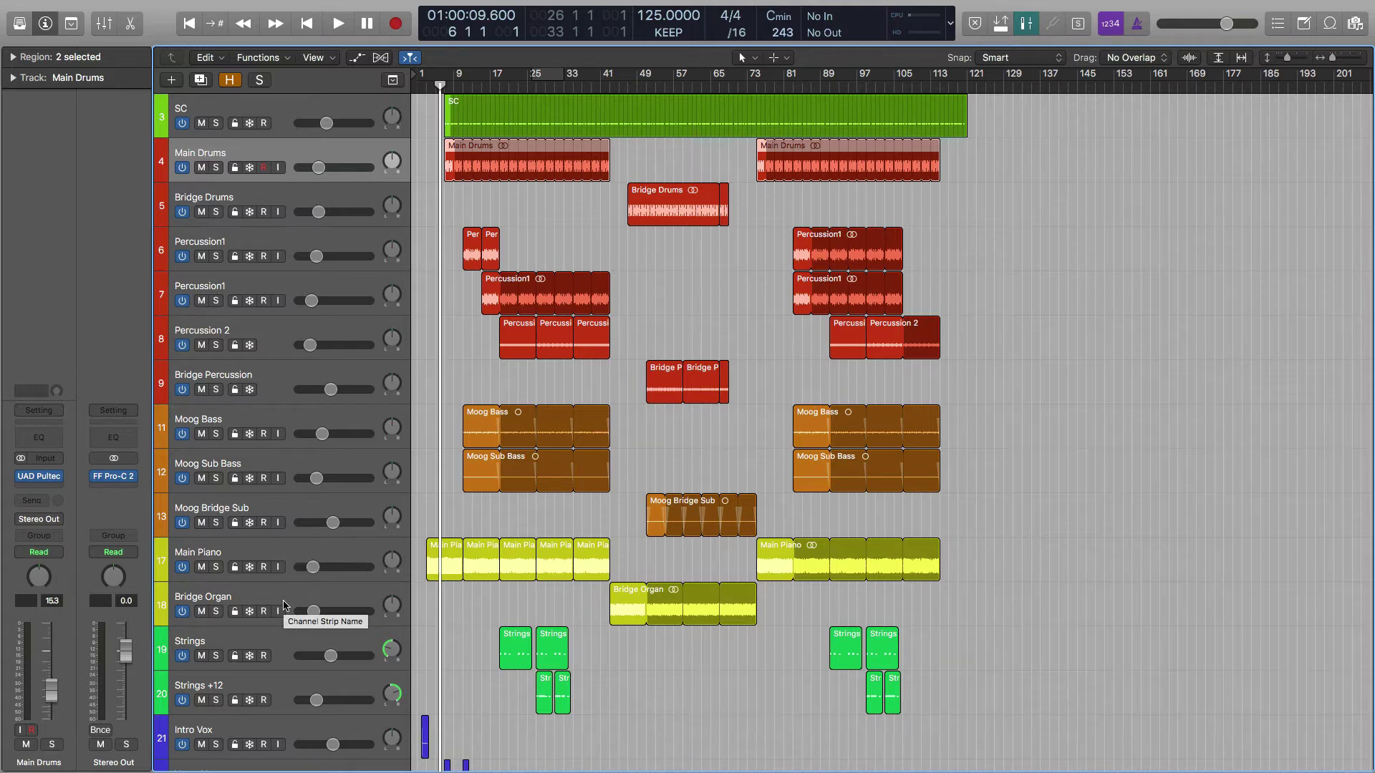
- Look through the whole track list of the arrangement, from the SC track down to Outro Riser and back
scroll(283, 605, "down", 5)
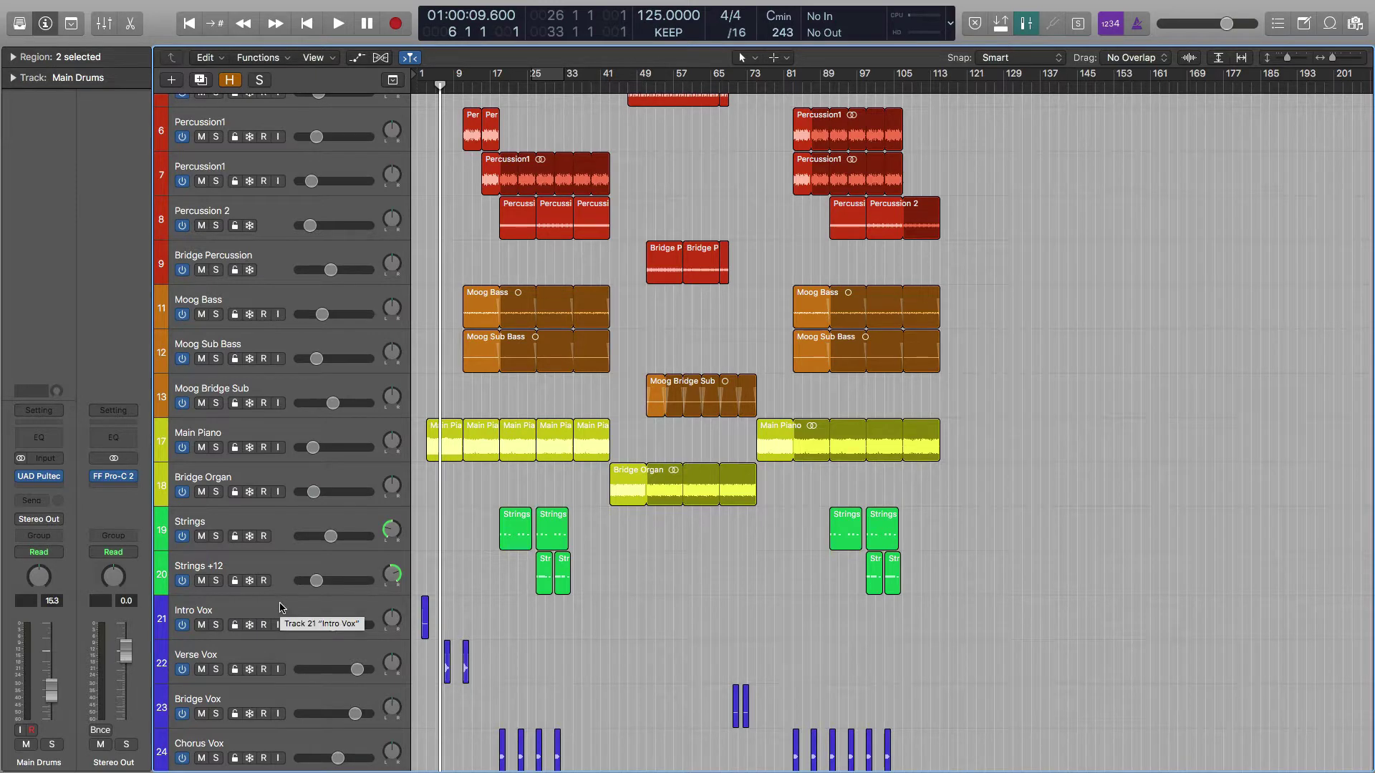
scroll(281, 605, "down", 2)
scroll(280, 607, "down", 4)
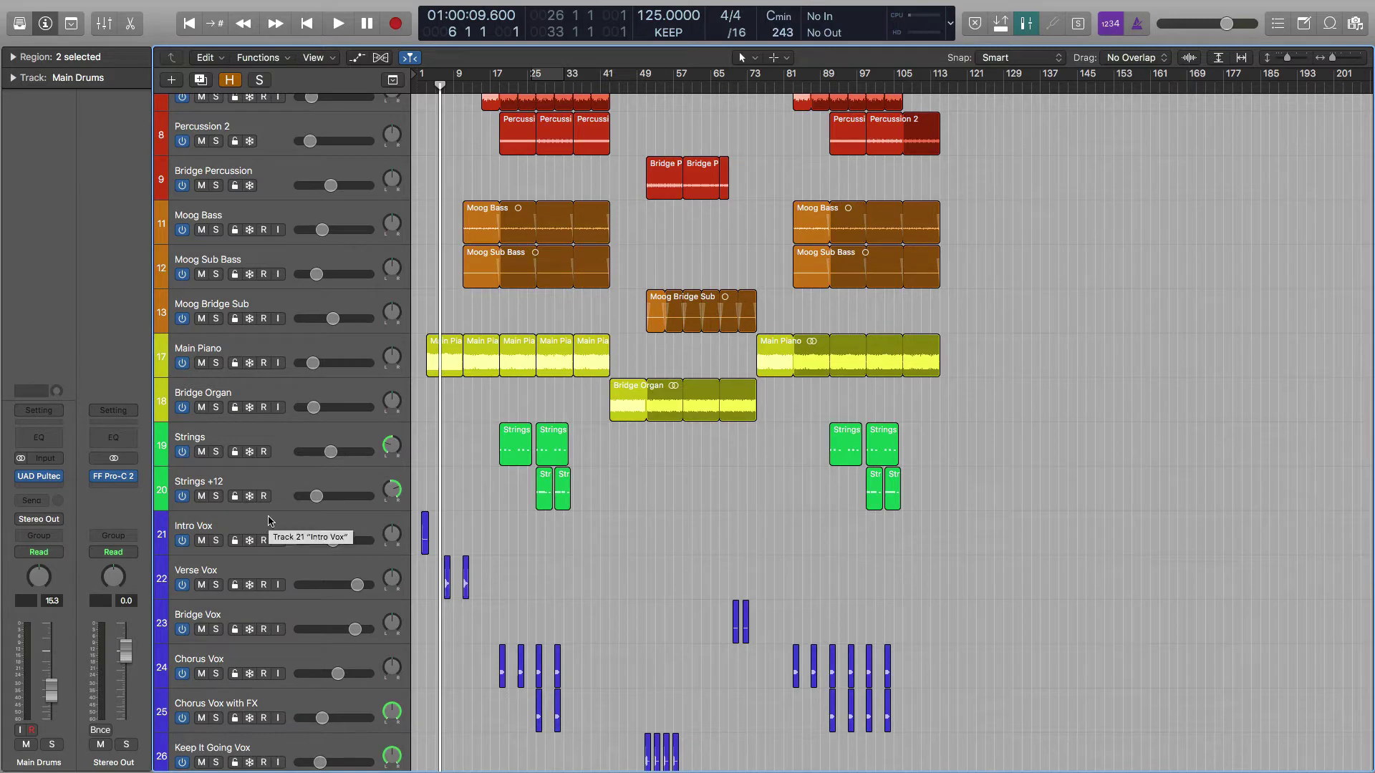
scroll(272, 519, "down", 8)
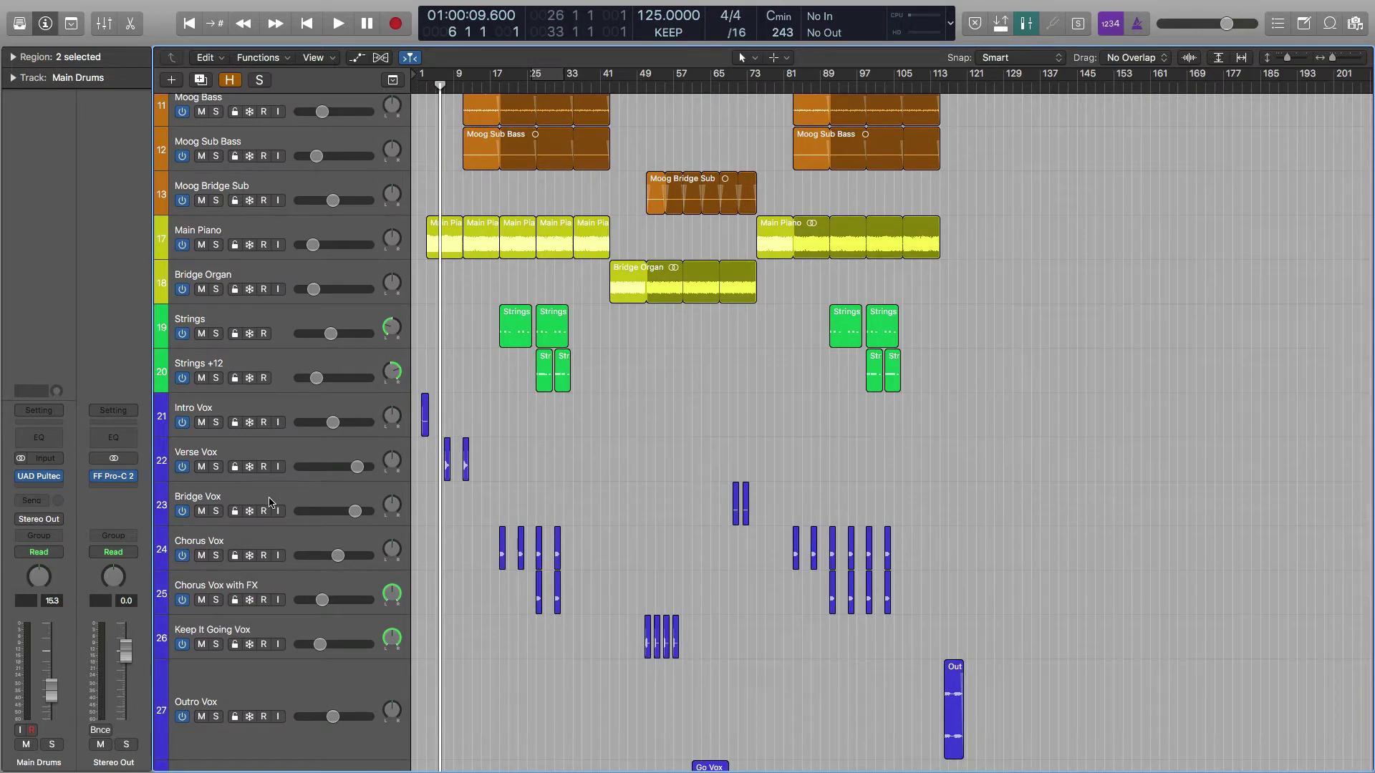
scroll(295, 602, "down", 8)
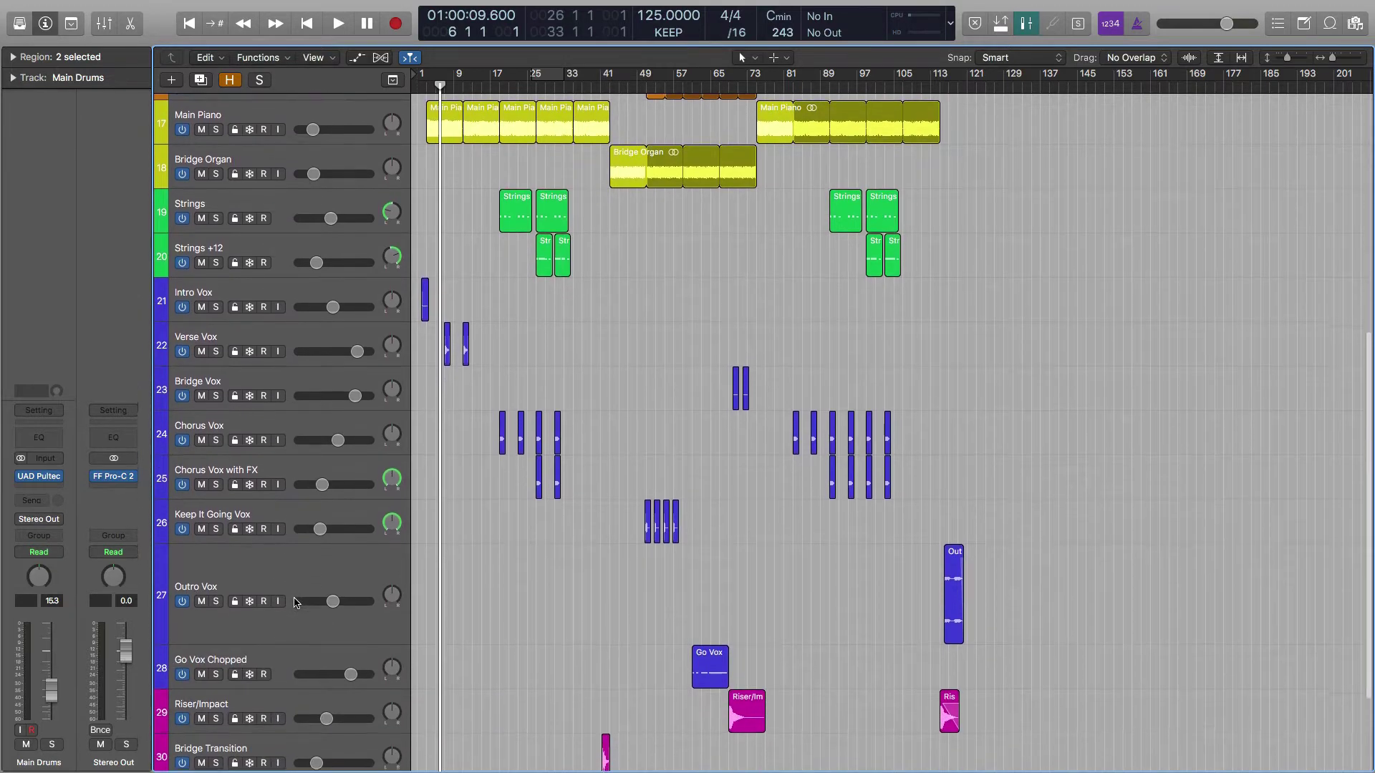
scroll(295, 602, "down", 1)
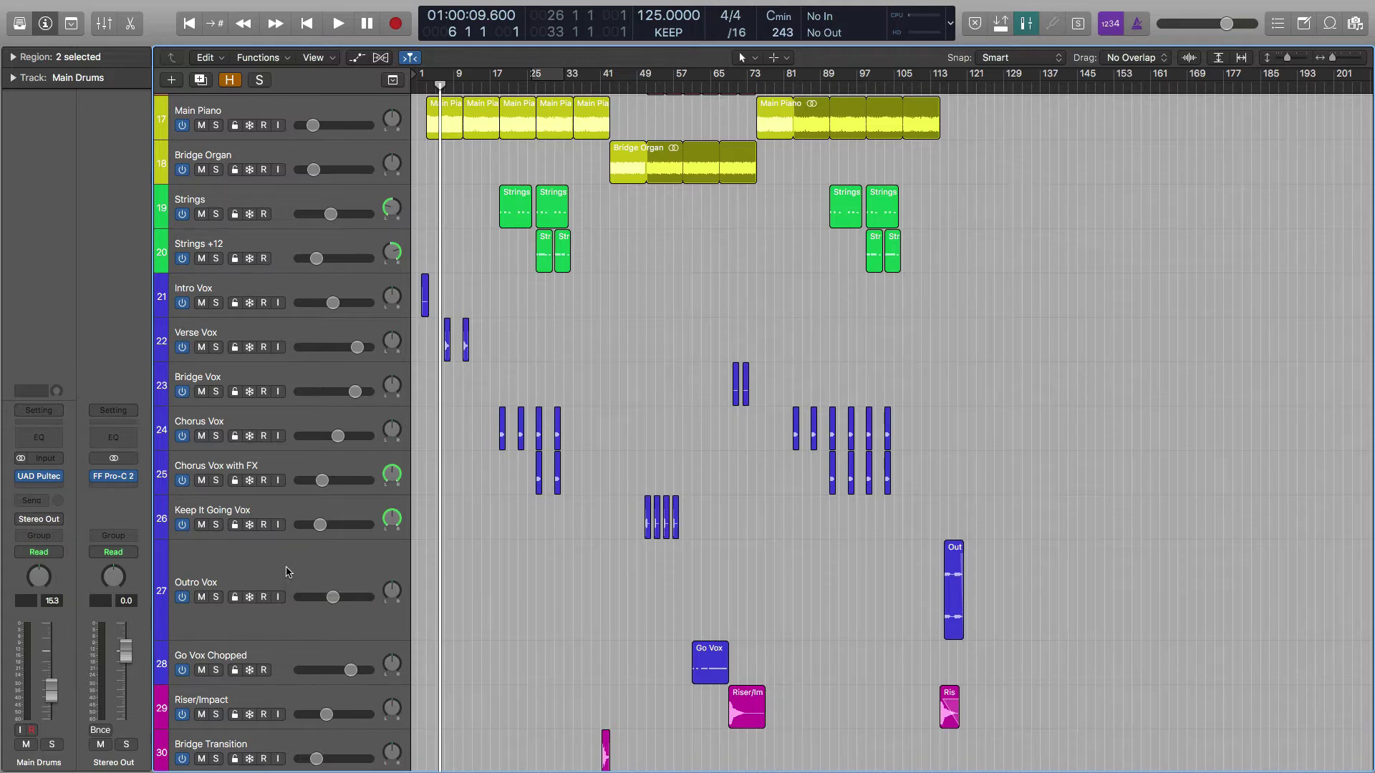
scroll(286, 572, "down", 1)
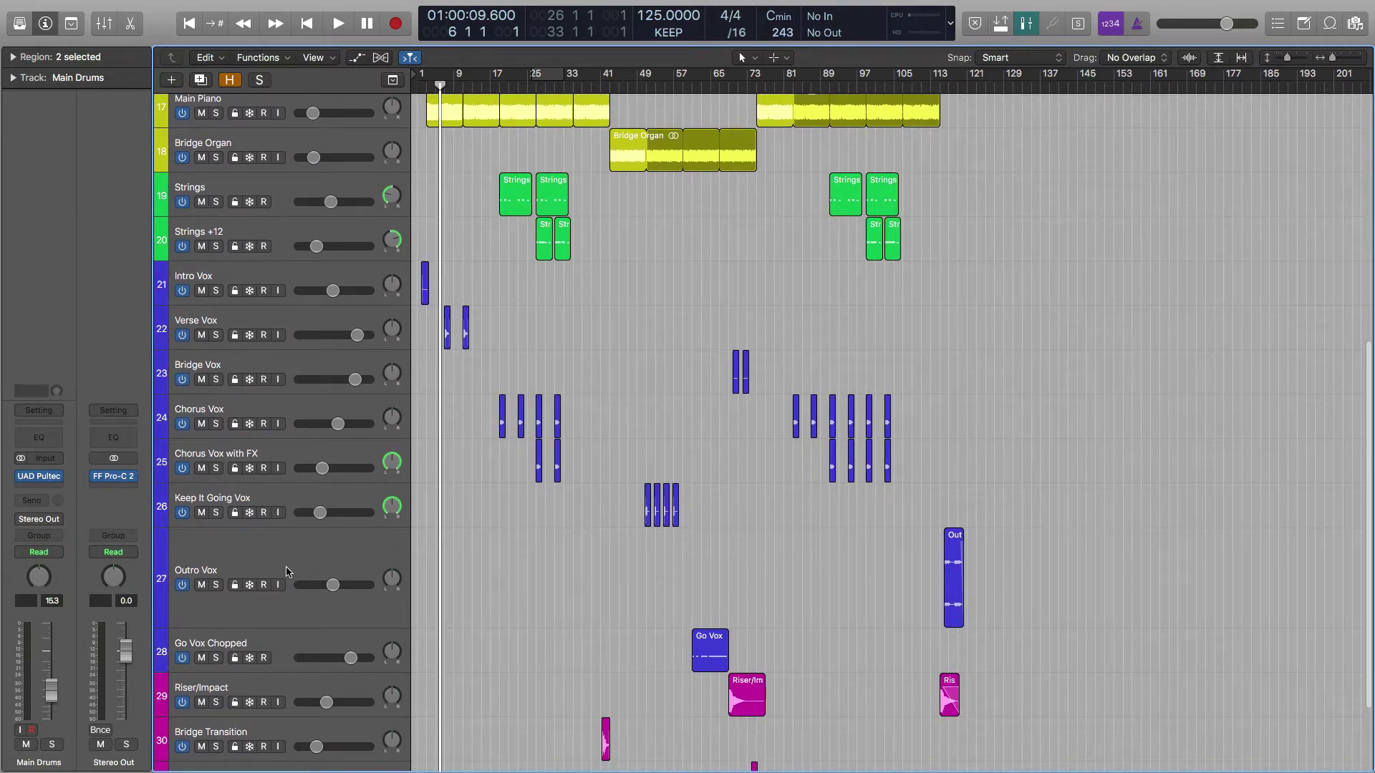
scroll(287, 572, "down", 5)
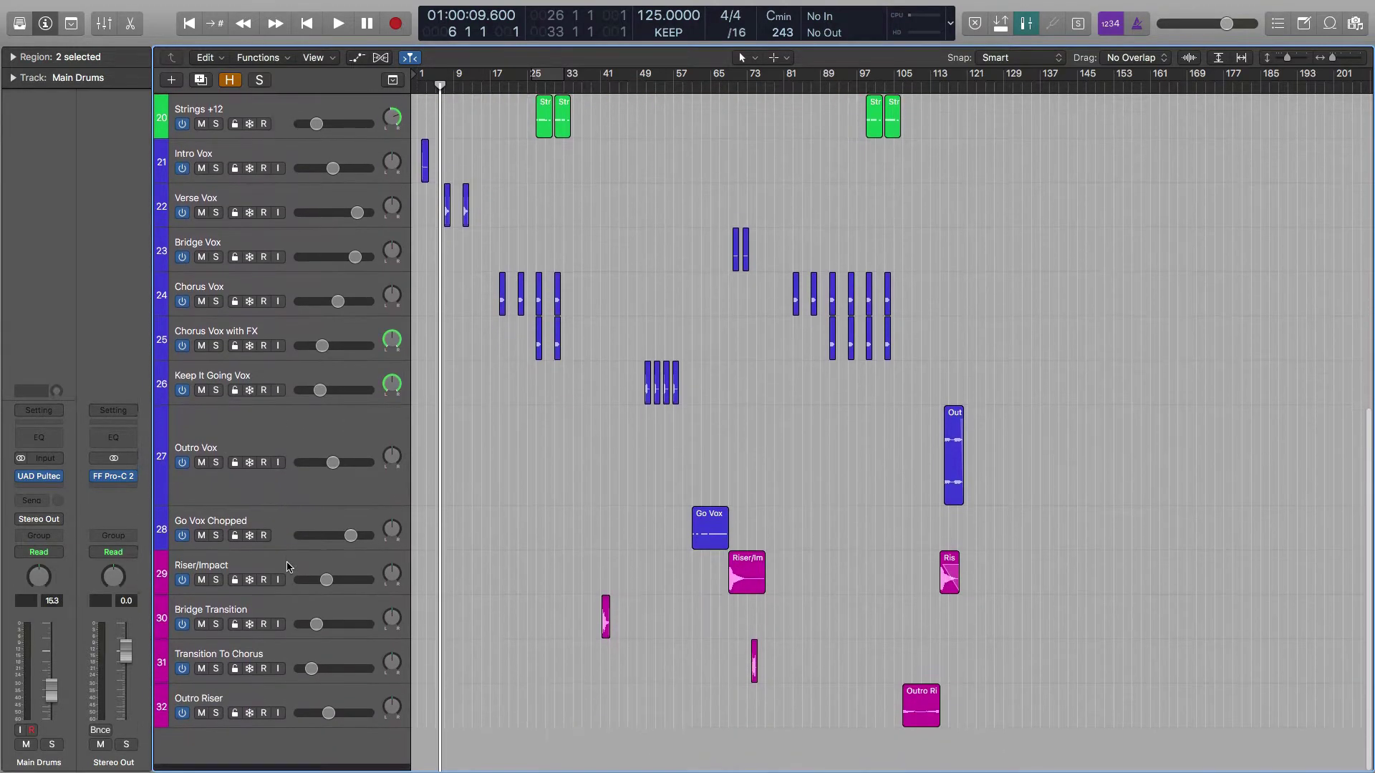
scroll(286, 567, "up", 1)
scroll(287, 567, "up", 15)
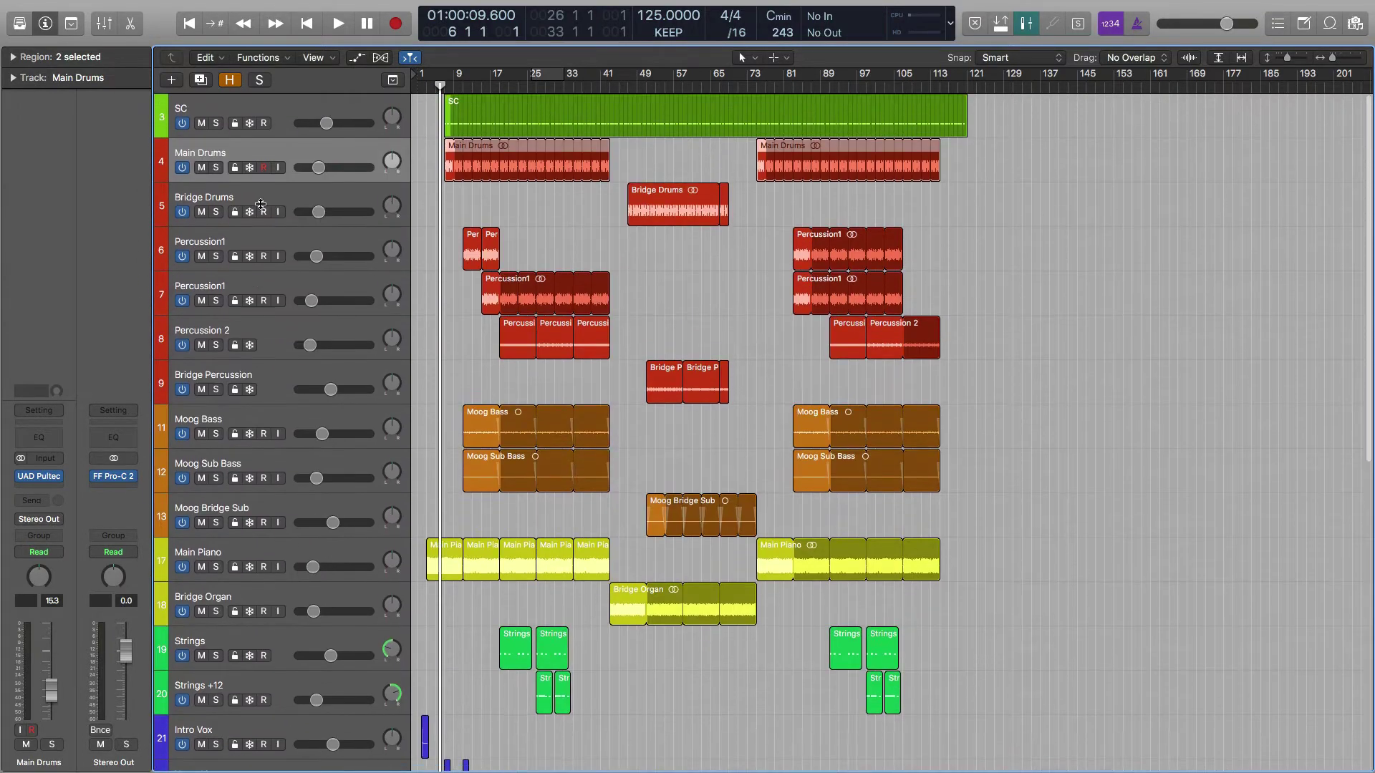
- Inspect the UAD Pultec equalizer on the Main Drums track and audition that track in solo
left_click(216, 167)
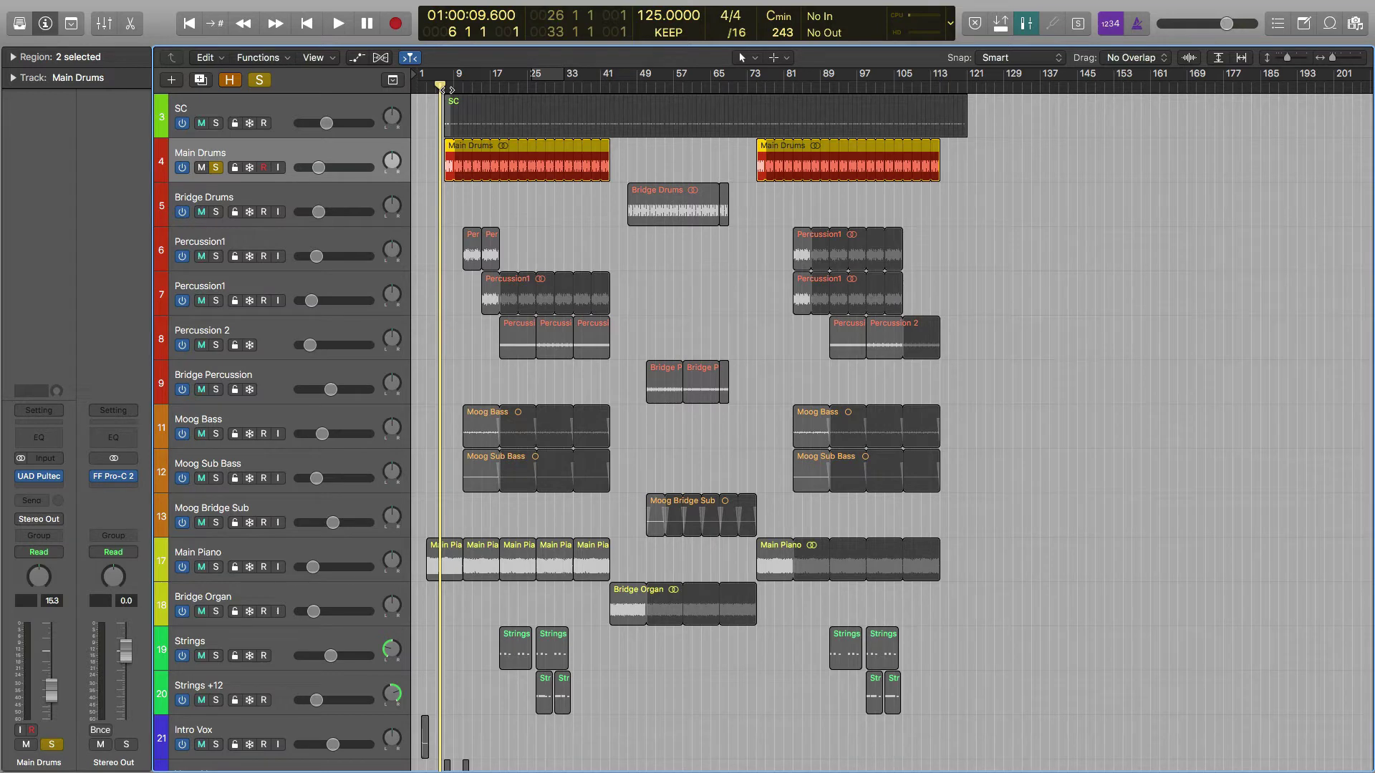
left_click(41, 478)
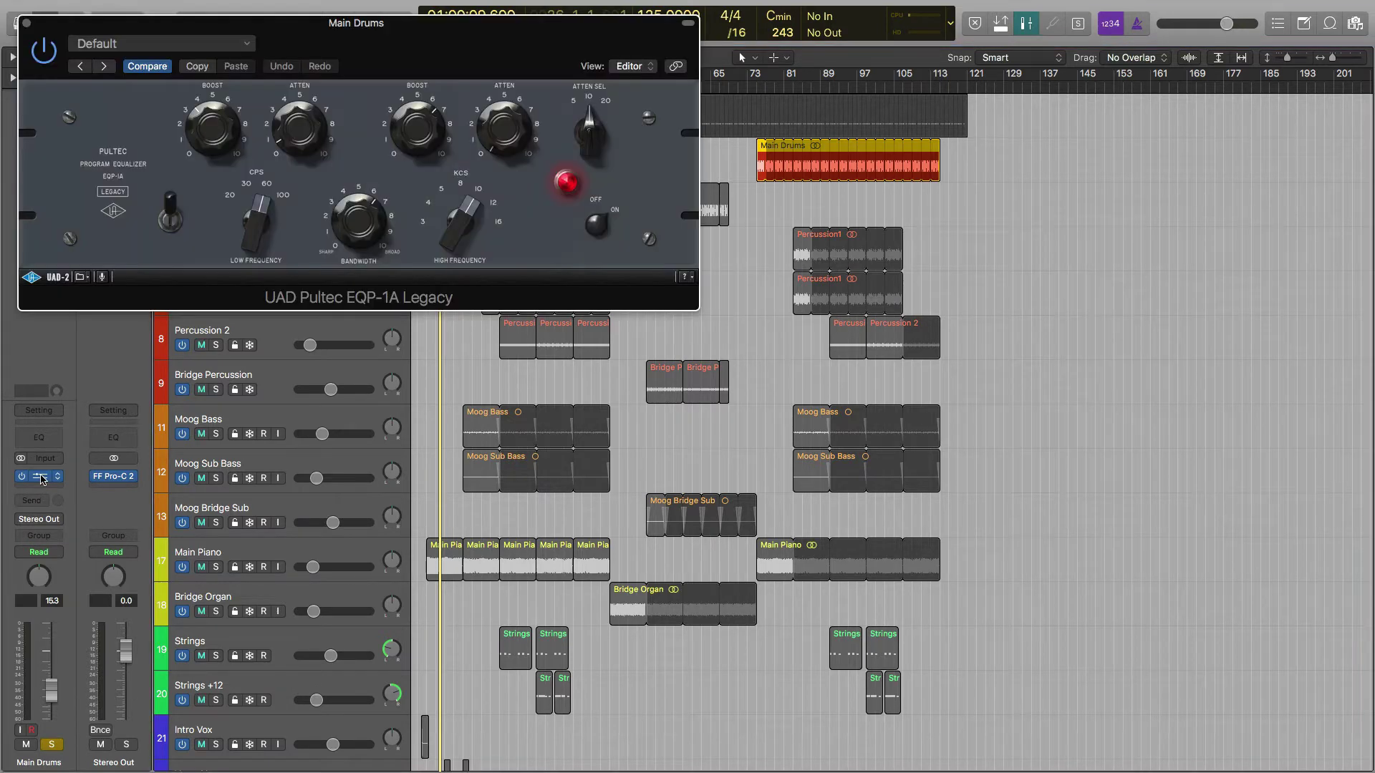
left_click(28, 25)
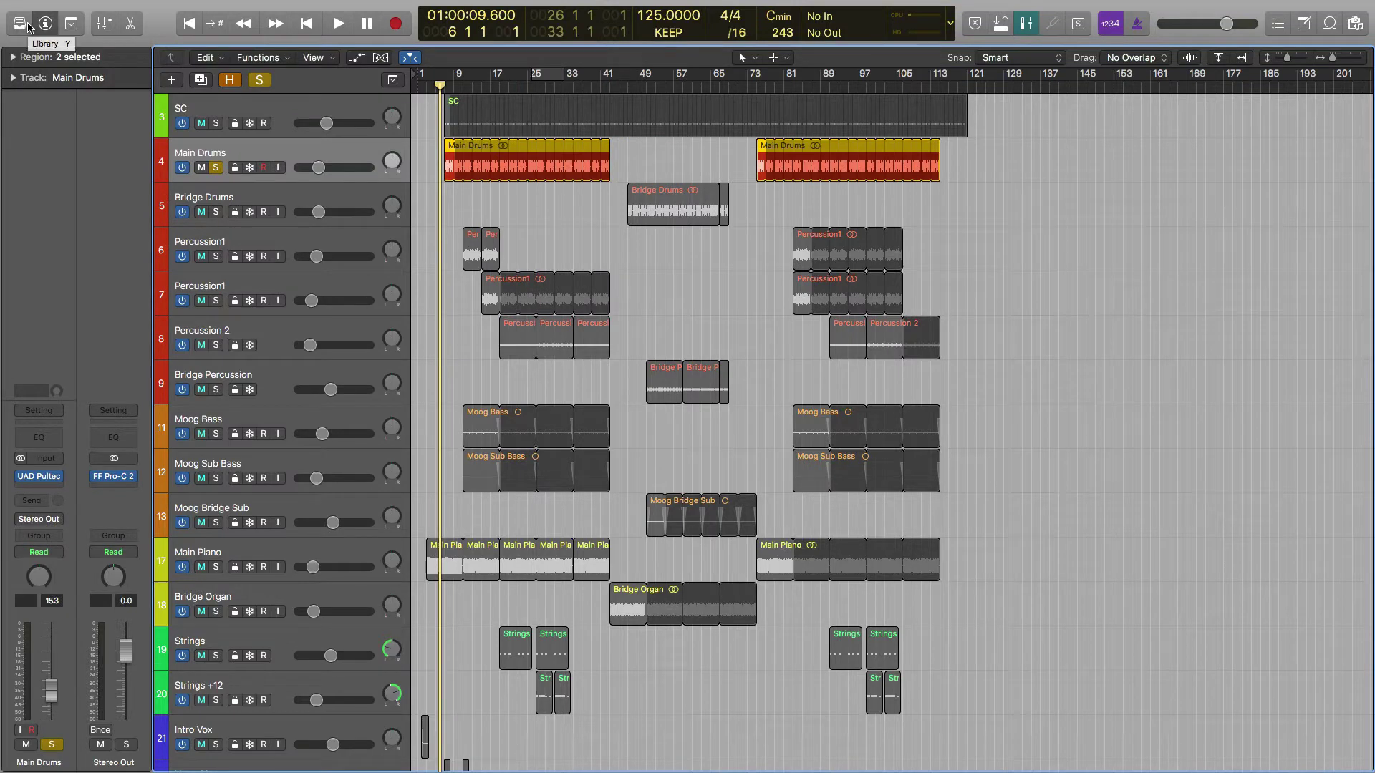
key("space")
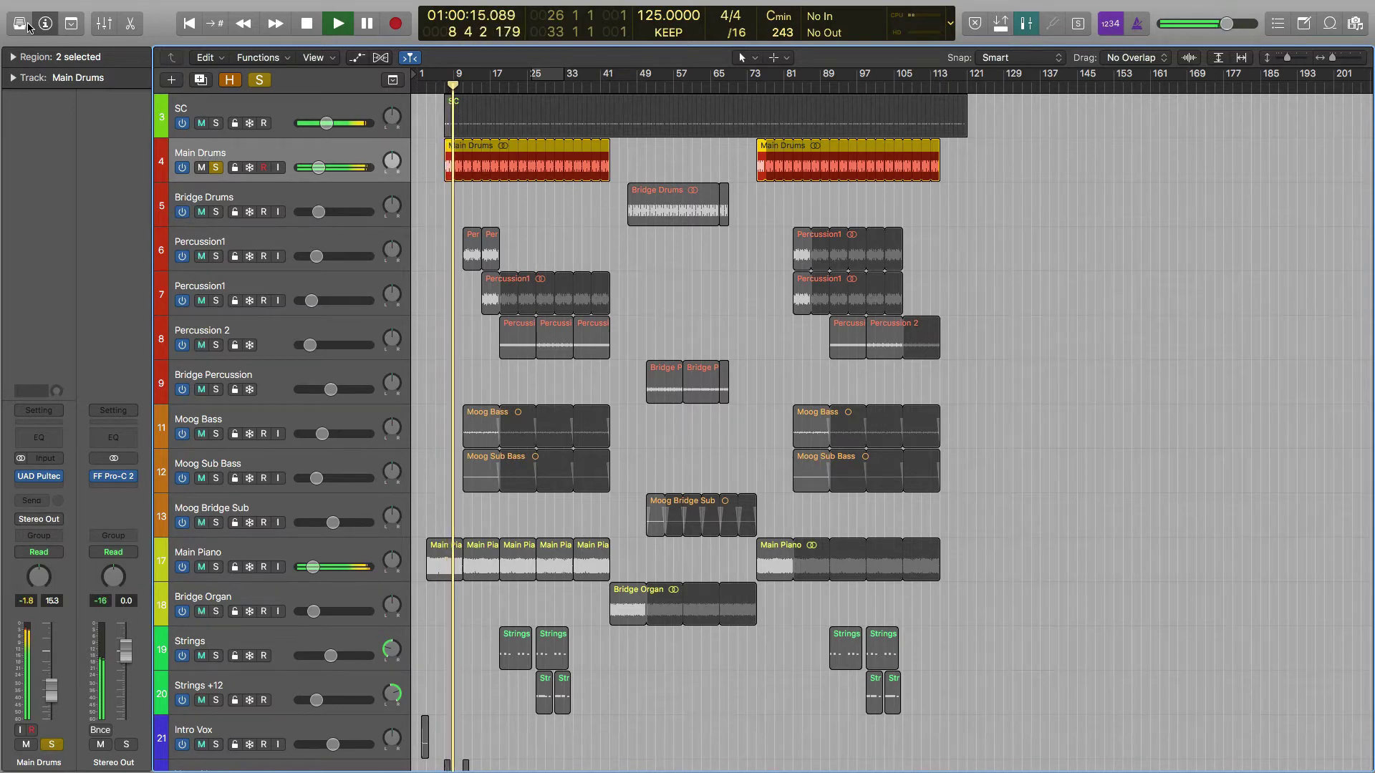
key("space")
left_click(216, 168)
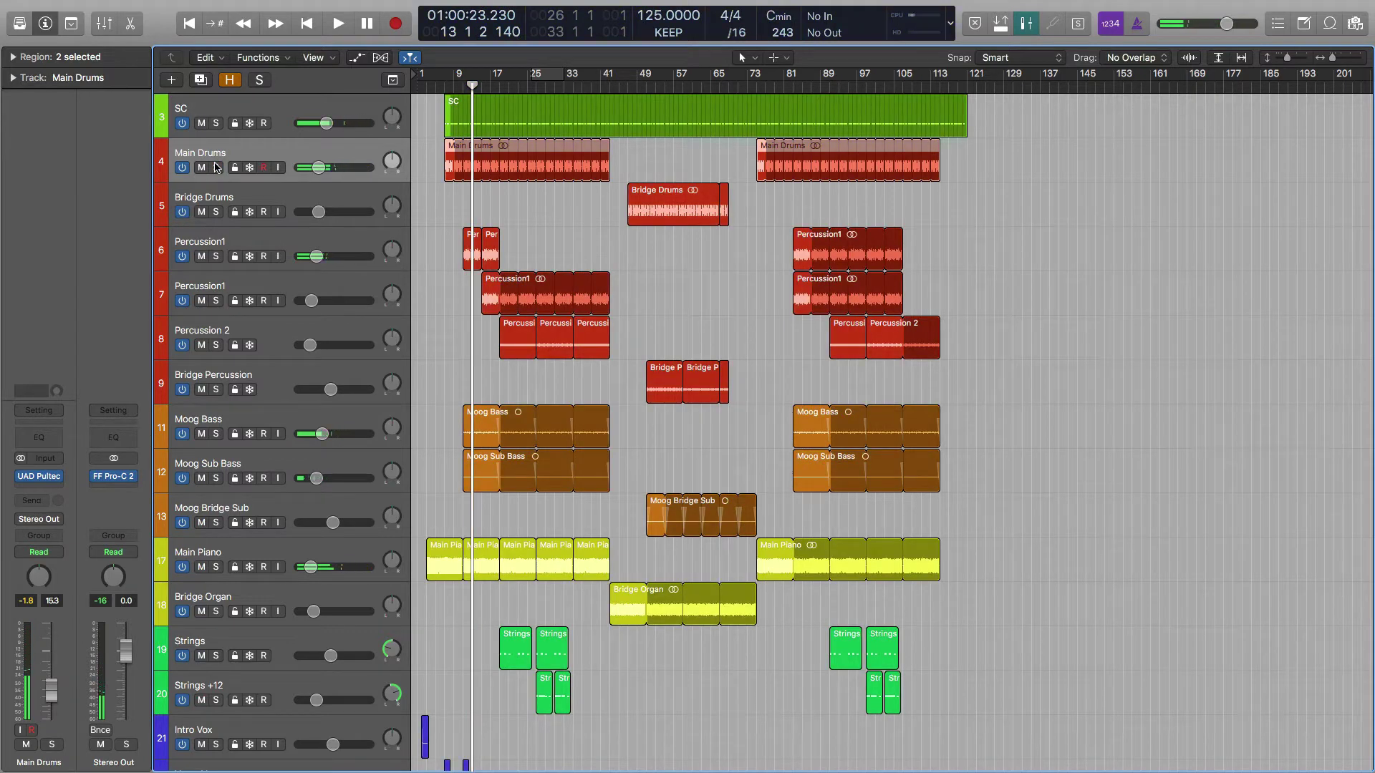
- Audition the Bridge Drums track in solo from bar 47, ending with its solo switched off
left_click(216, 212)
left_click(257, 186)
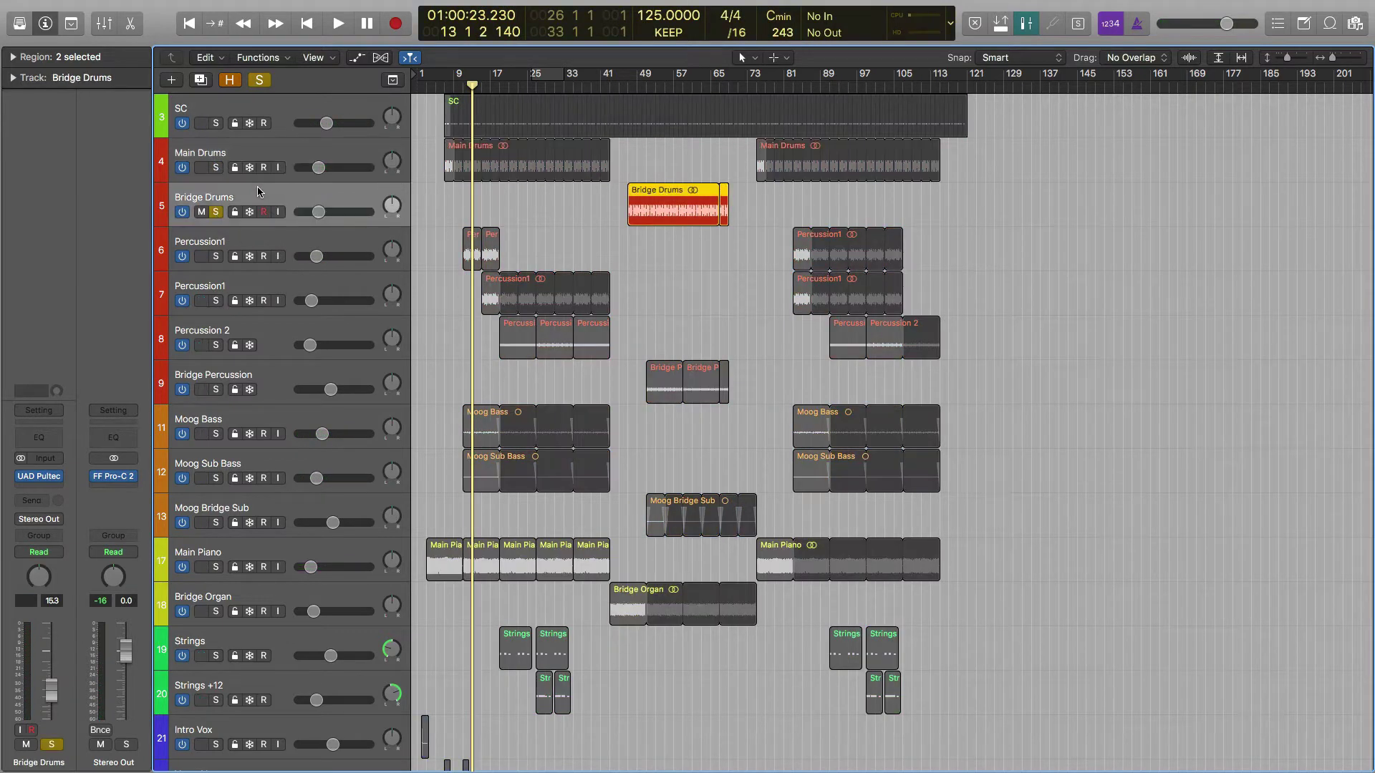
left_click(637, 87)
left_click(629, 86)
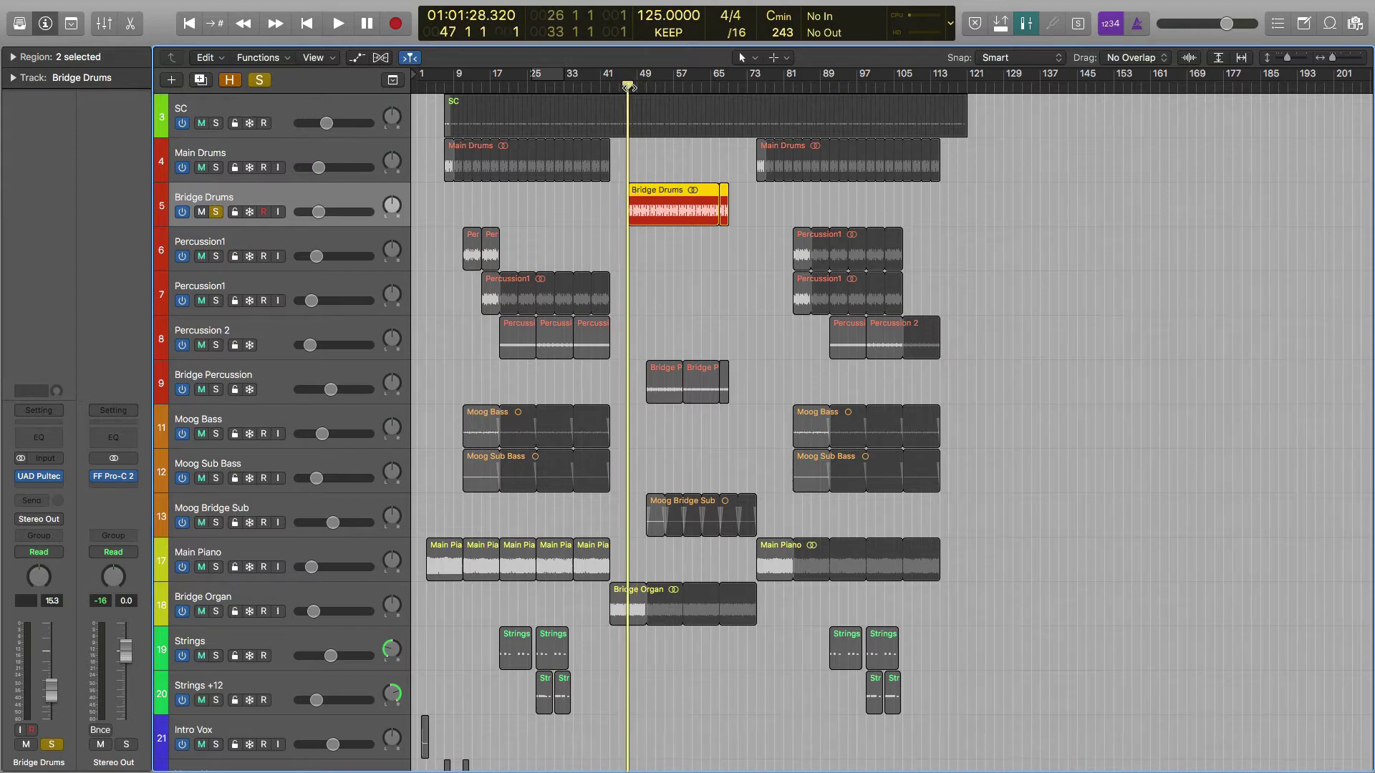
key("space")
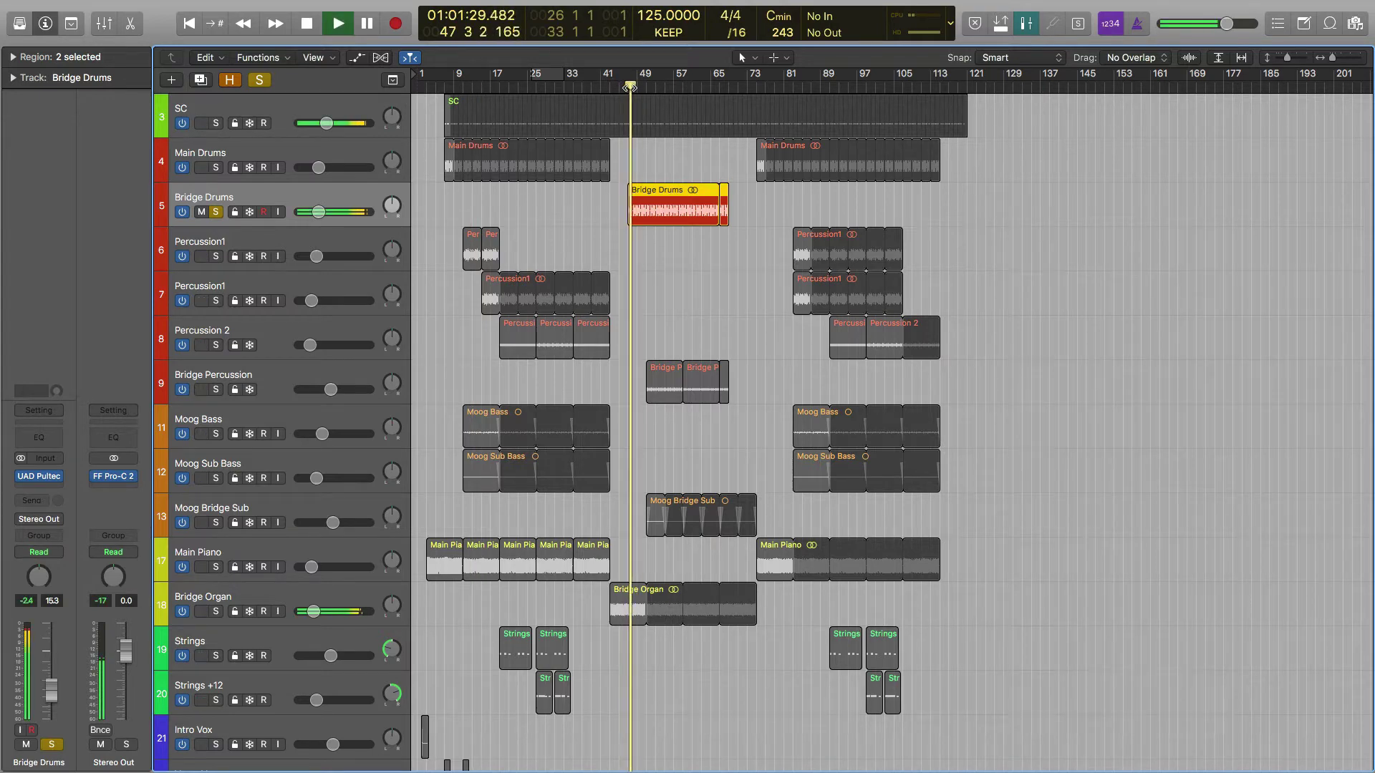
key("space")
left_click(215, 212)
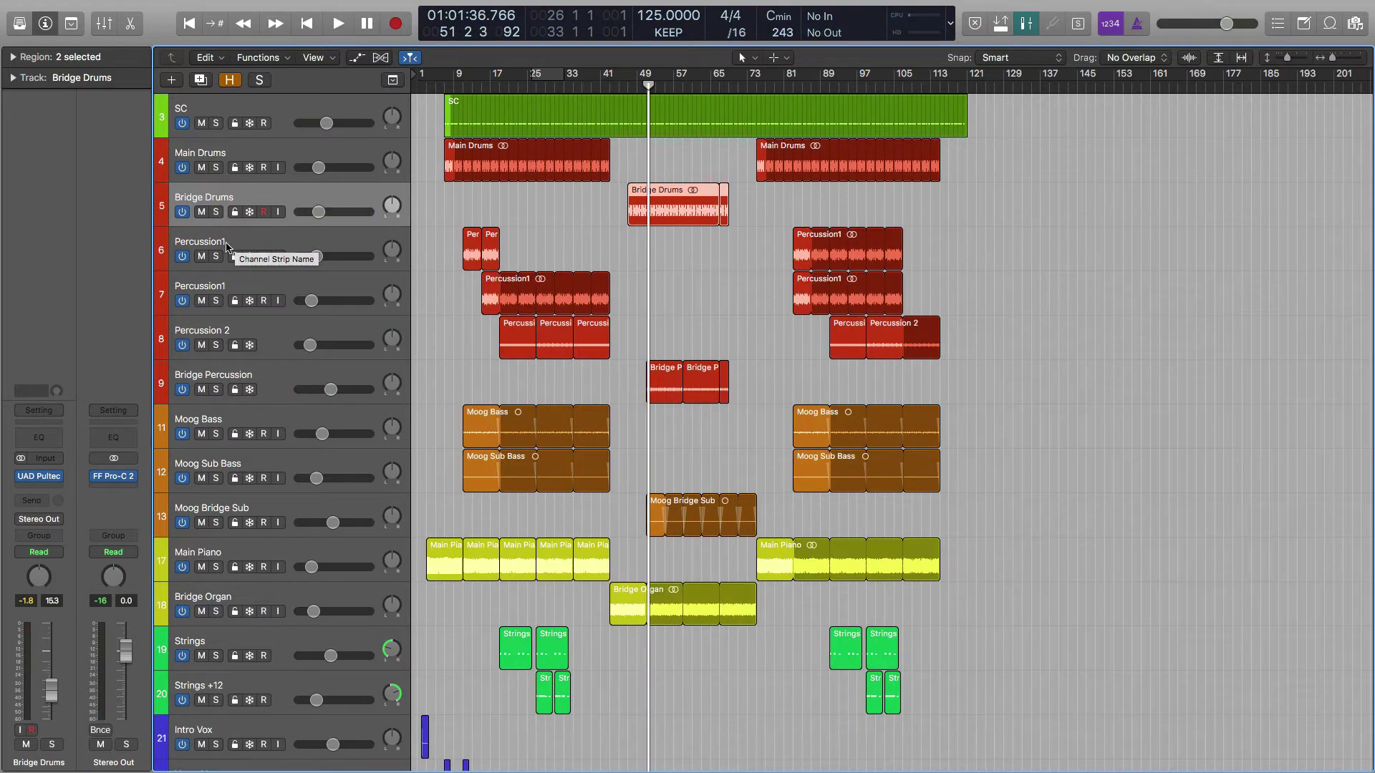
- Solo both Percussion1 tracks, Percussion 2 and Bridge Percussion, and play them back starting from bar 9
left_click(217, 257)
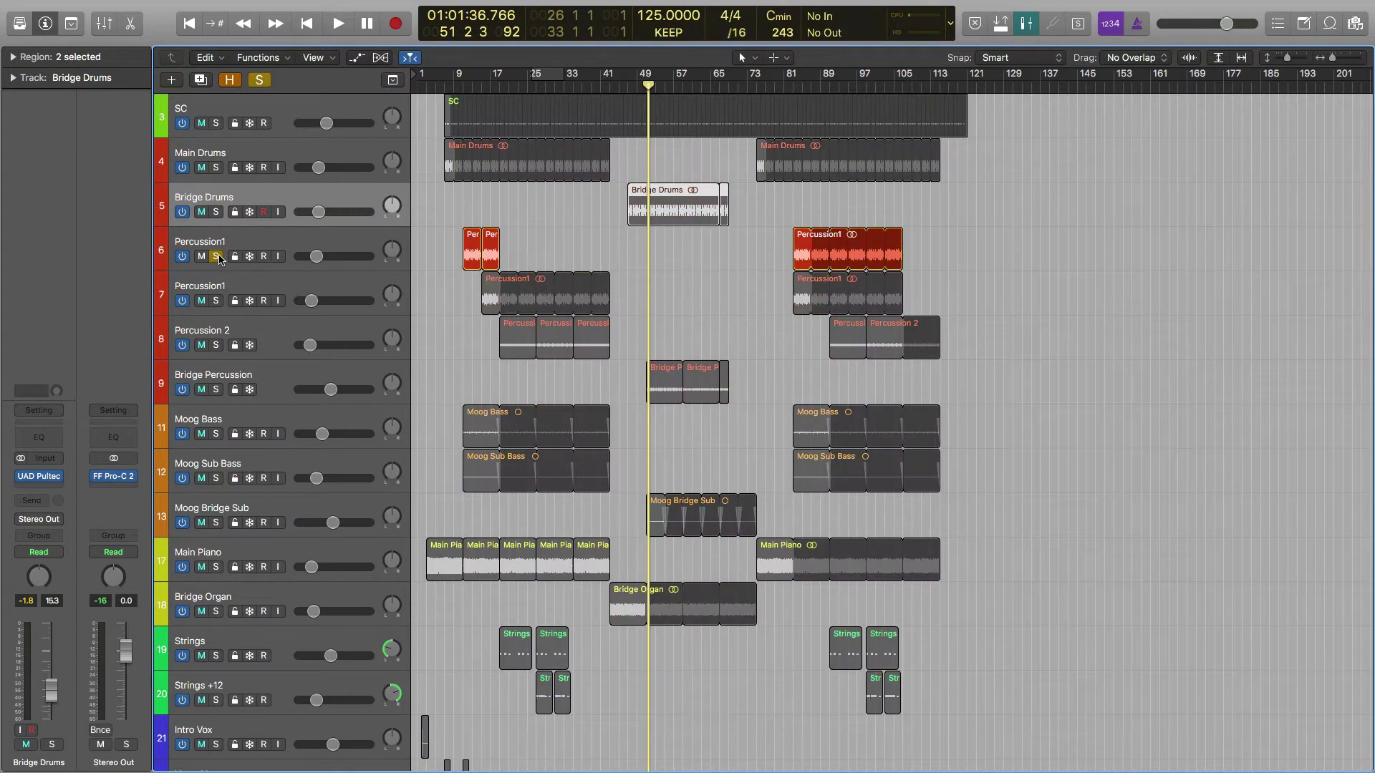
left_click(217, 301)
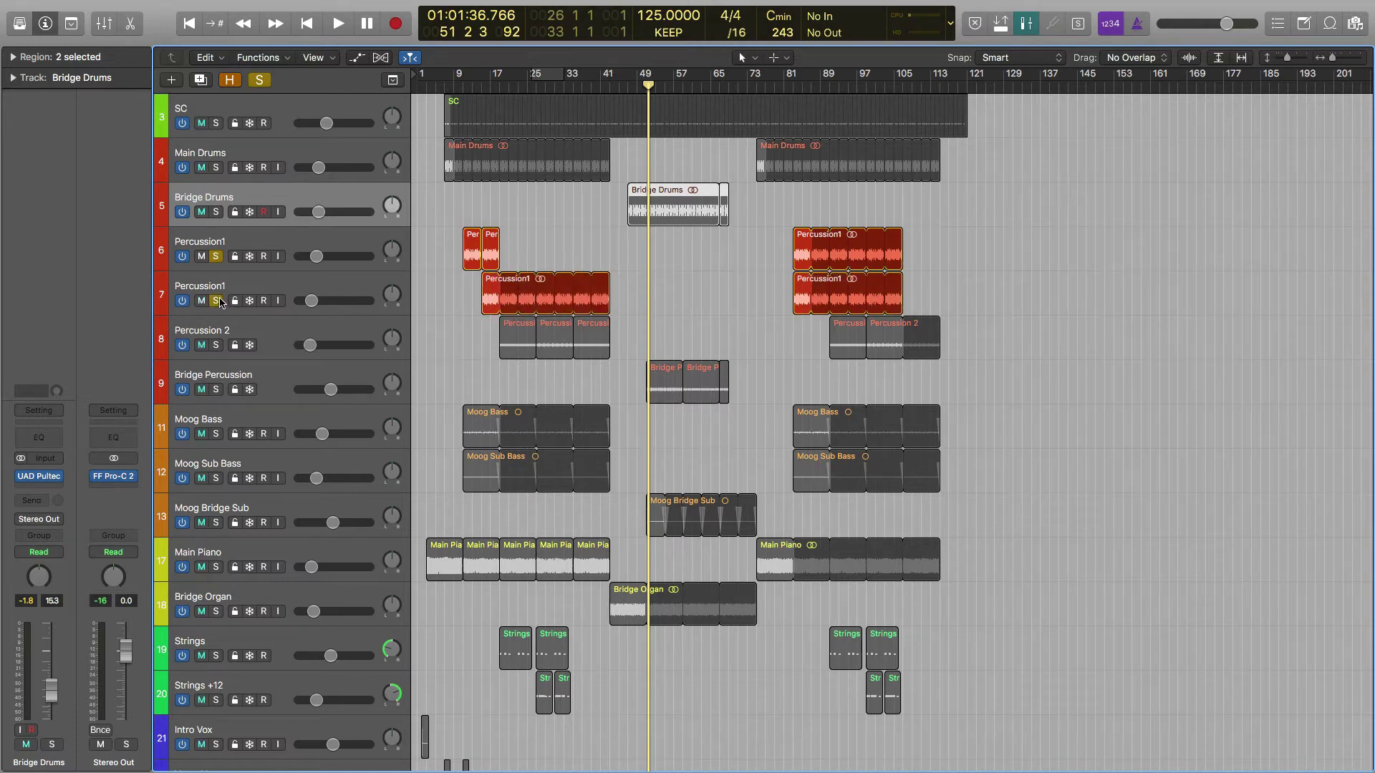
left_click(216, 346)
left_click(216, 389)
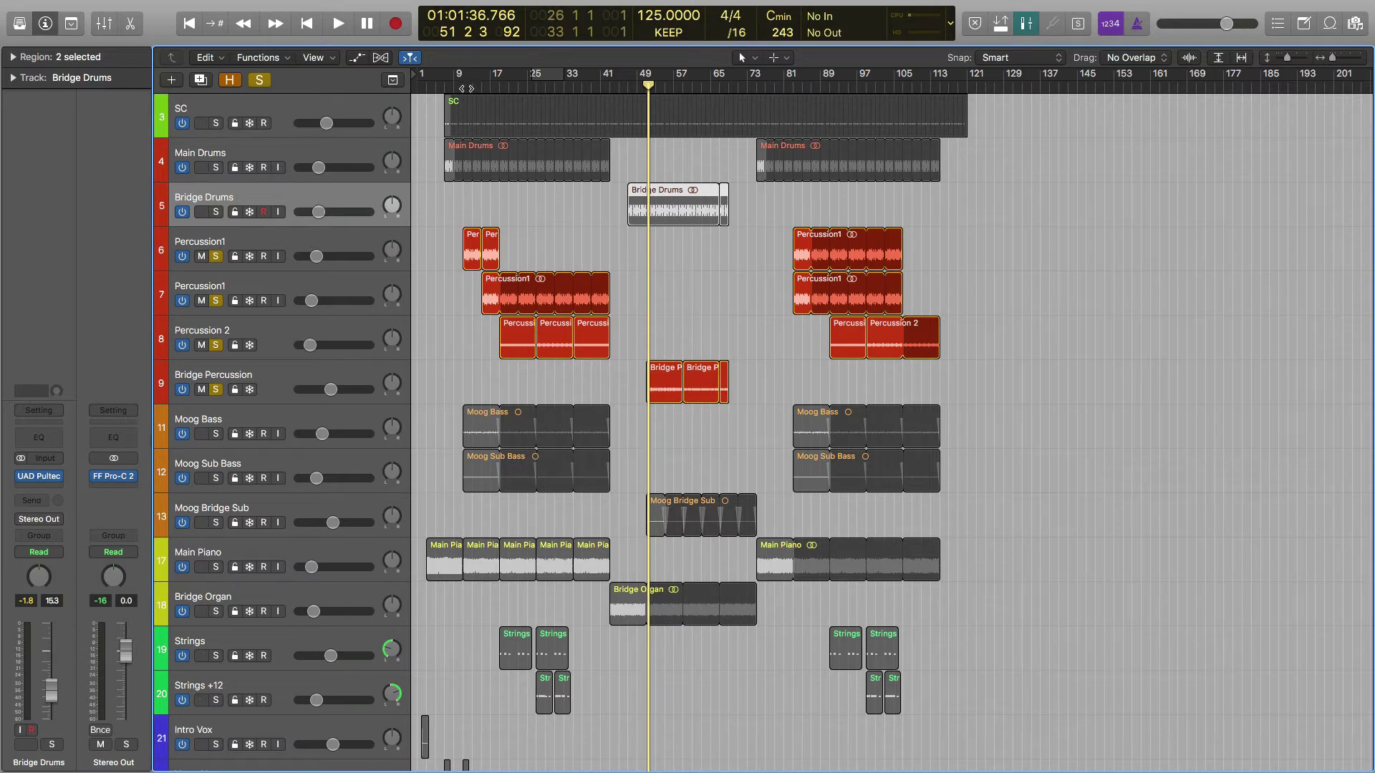
left_click(467, 83)
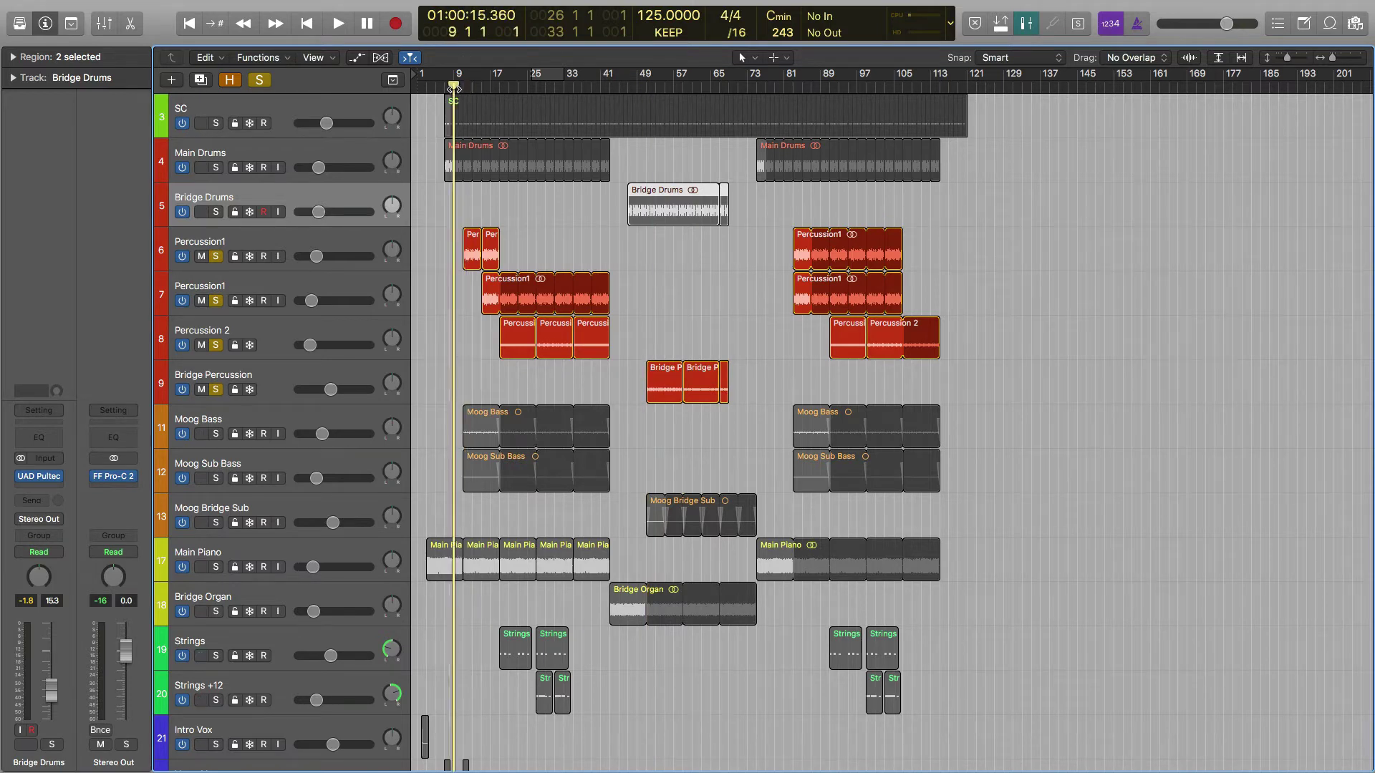
left_click(453, 87)
key("space")
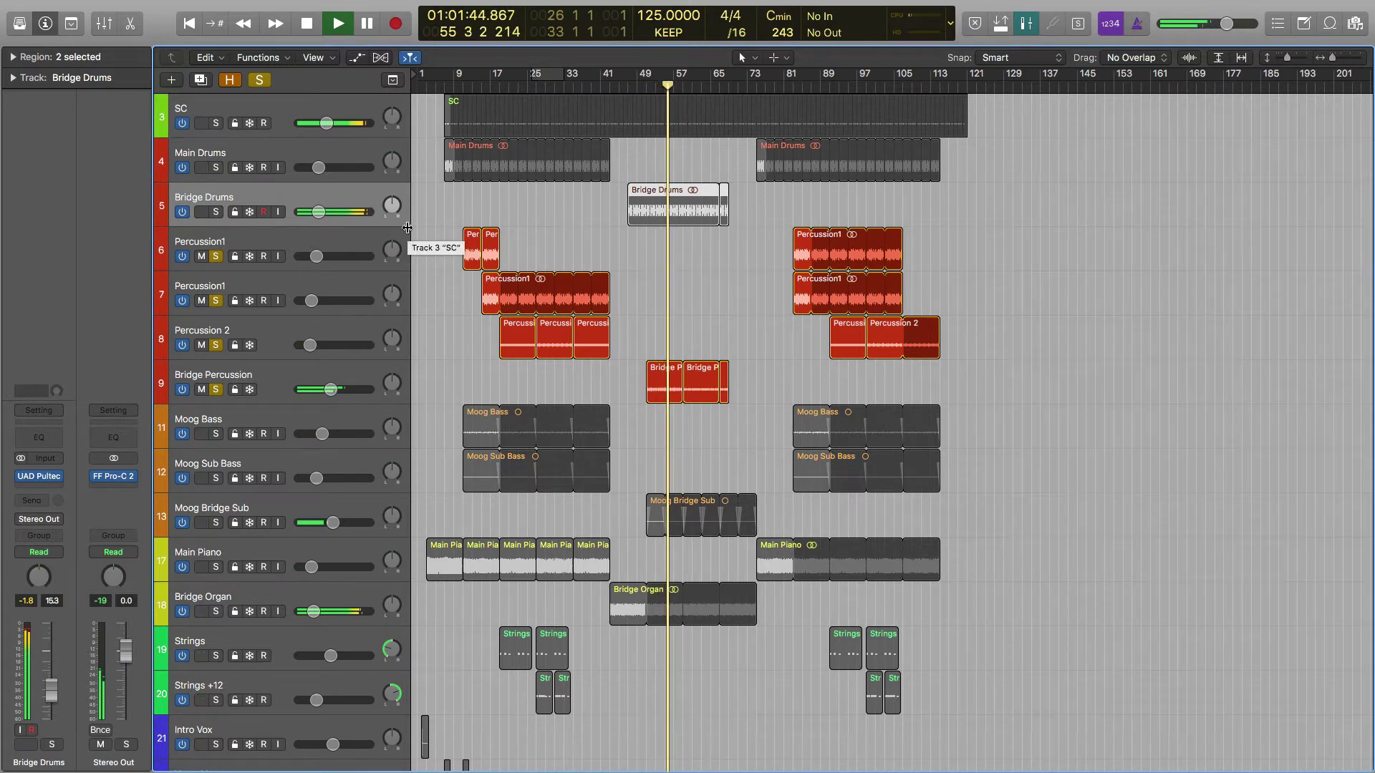
key("space")
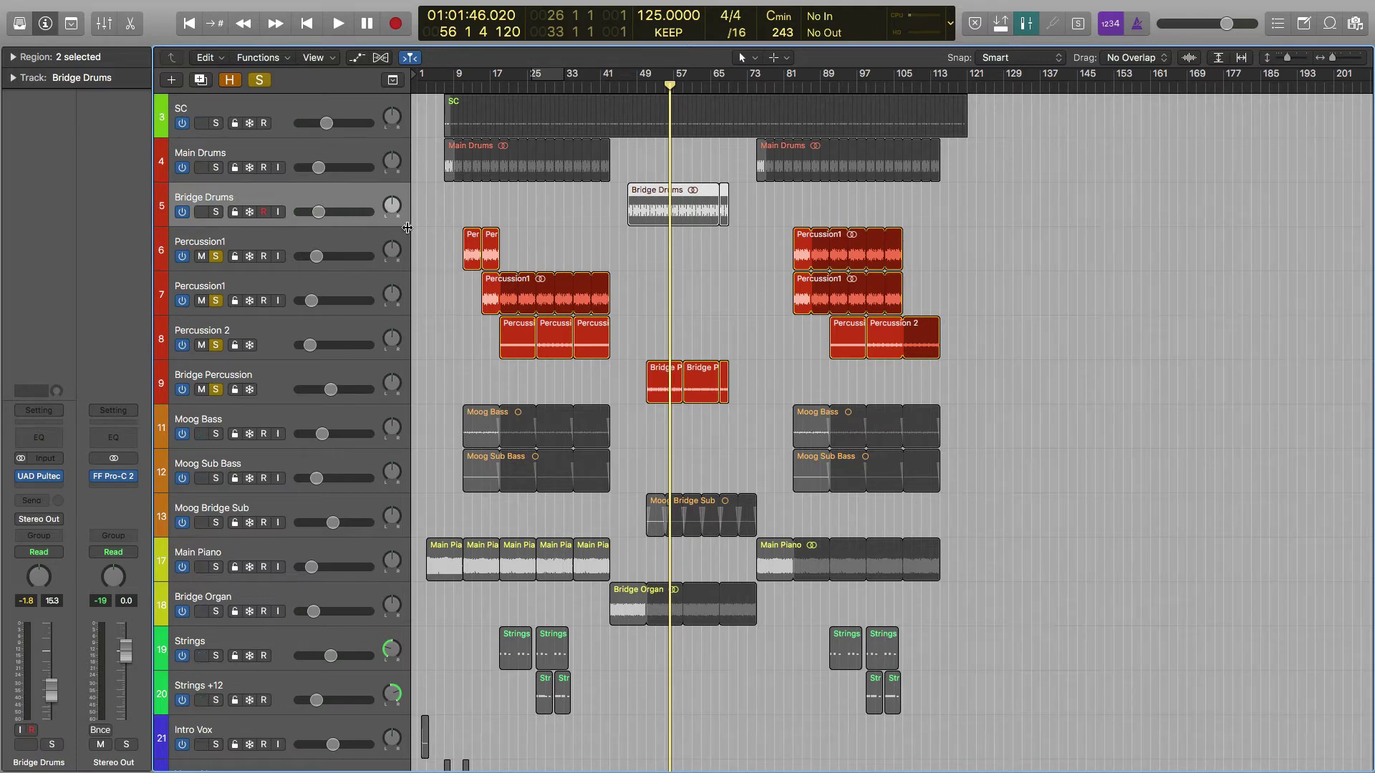
- Turn off solo on both Percussion1 tracks, Percussion 2 and Bridge Percussion
left_click(217, 256)
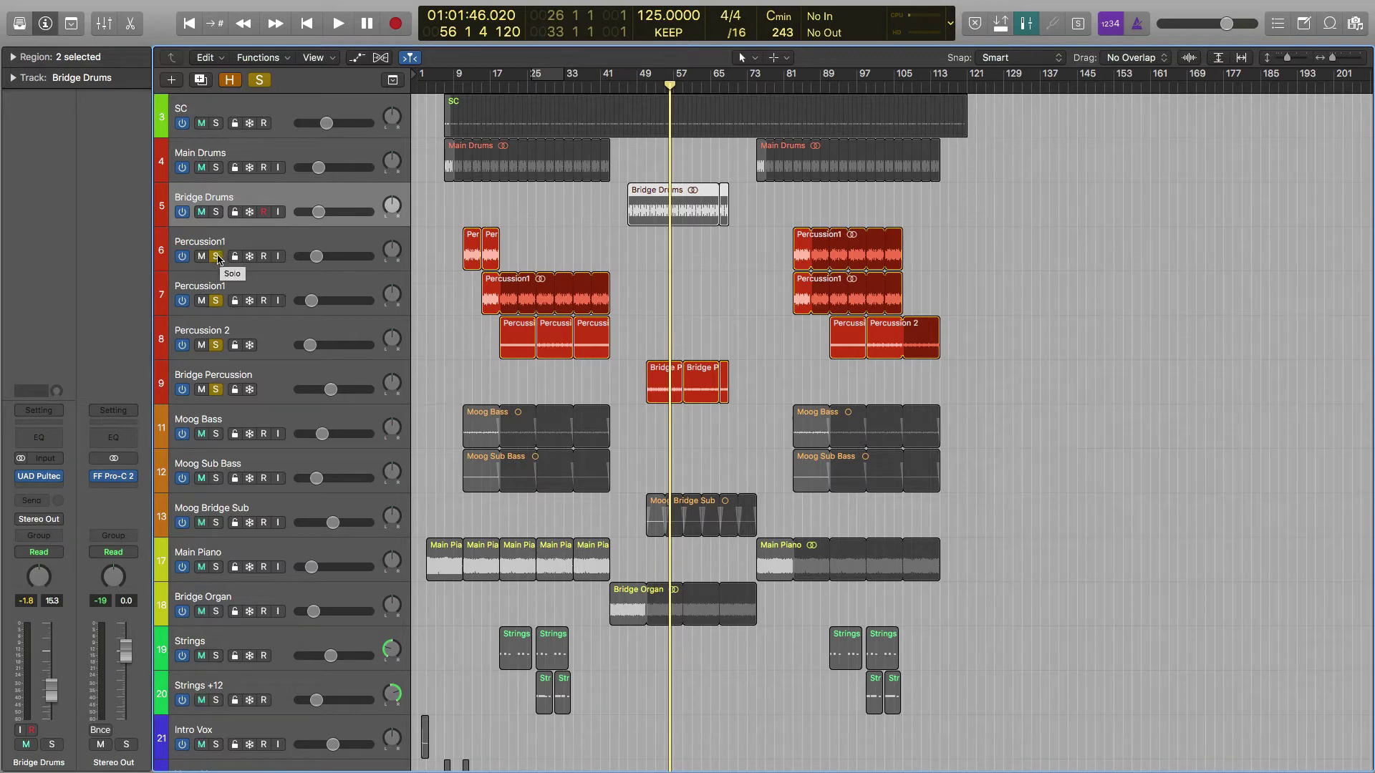
left_click(217, 301)
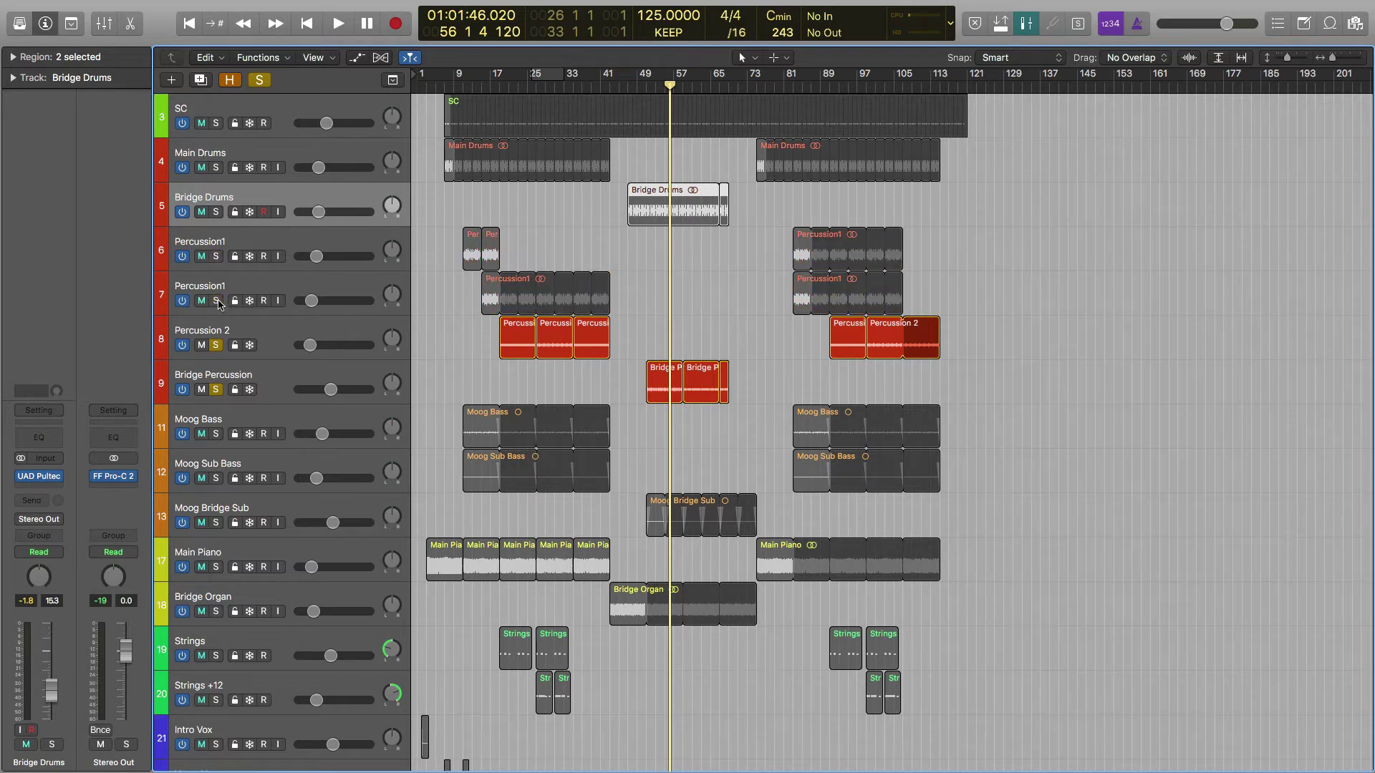
left_click(216, 345)
left_click(217, 390)
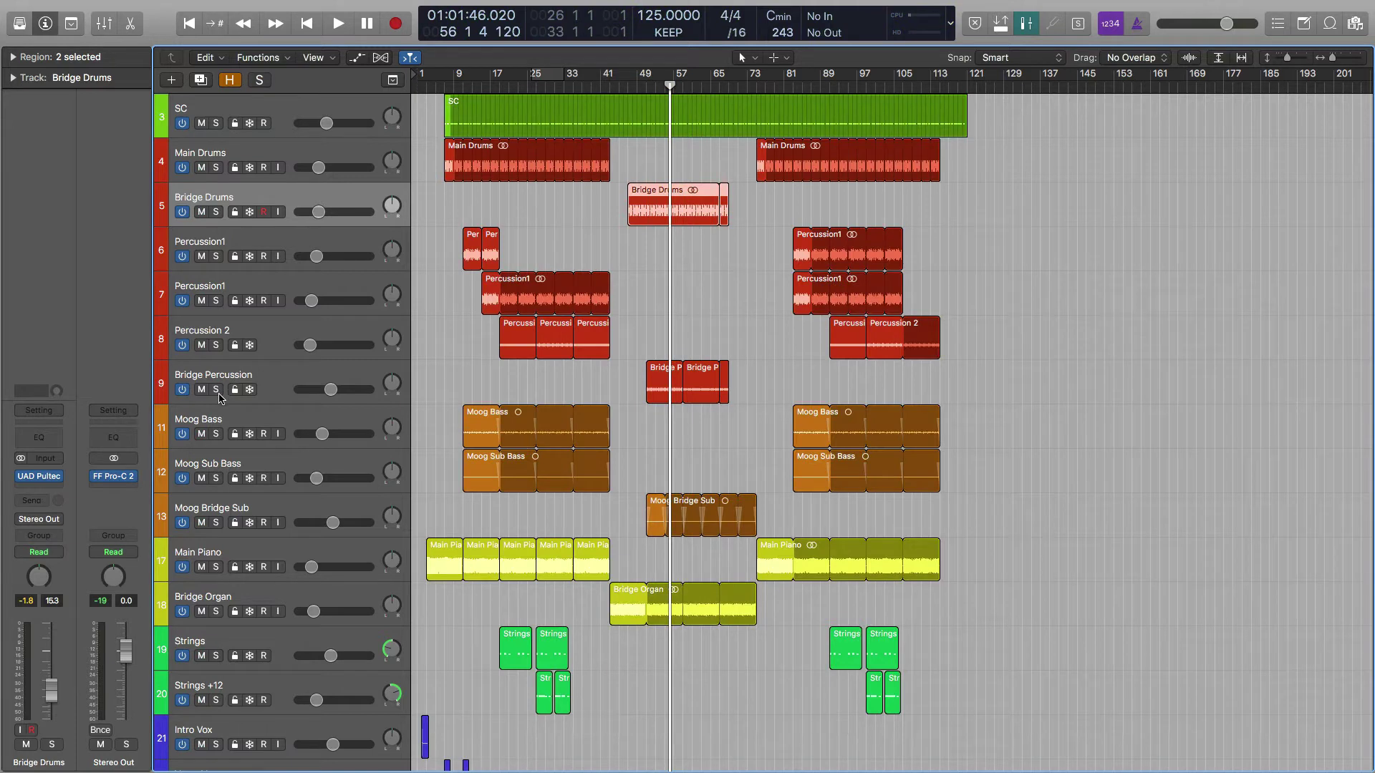
- Select the Moog Bass track and place the playhead at bar 8
left_click(280, 424)
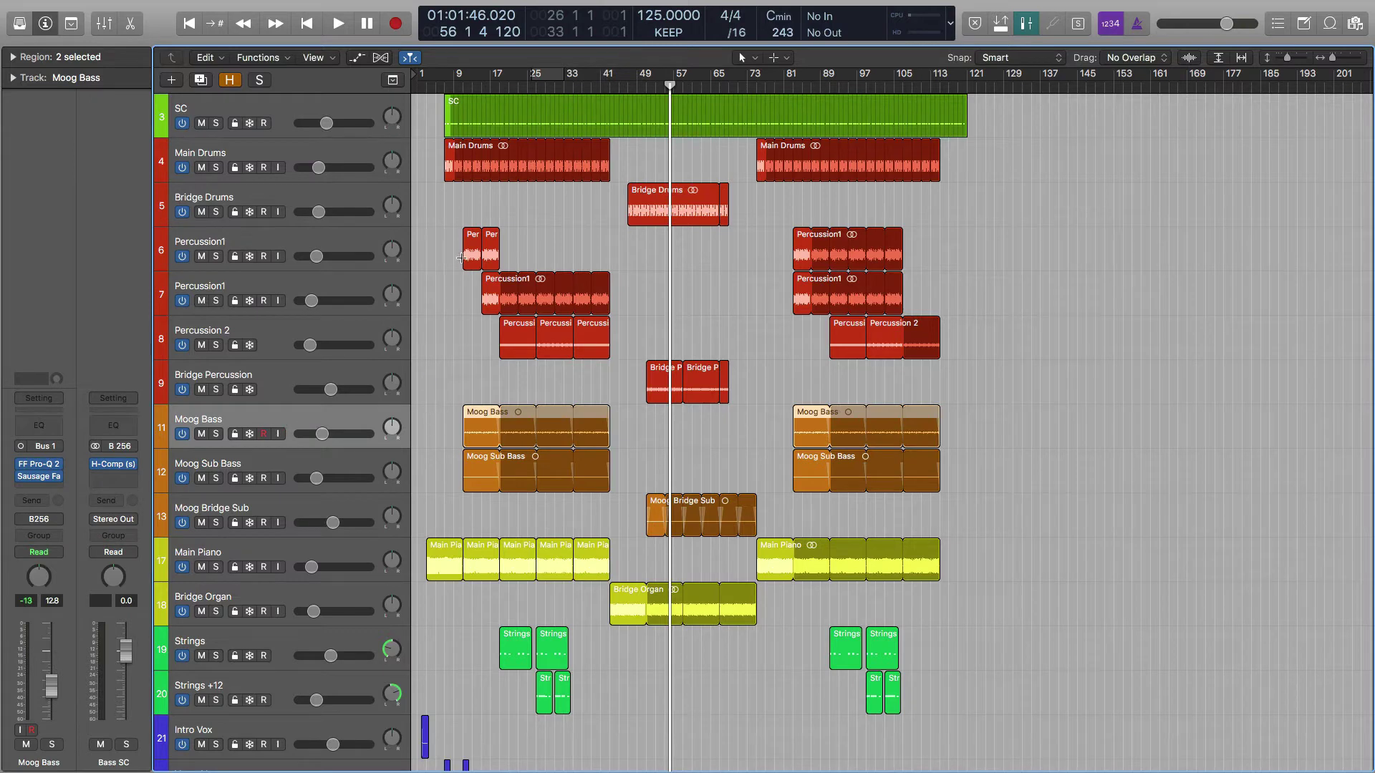
left_click(475, 87)
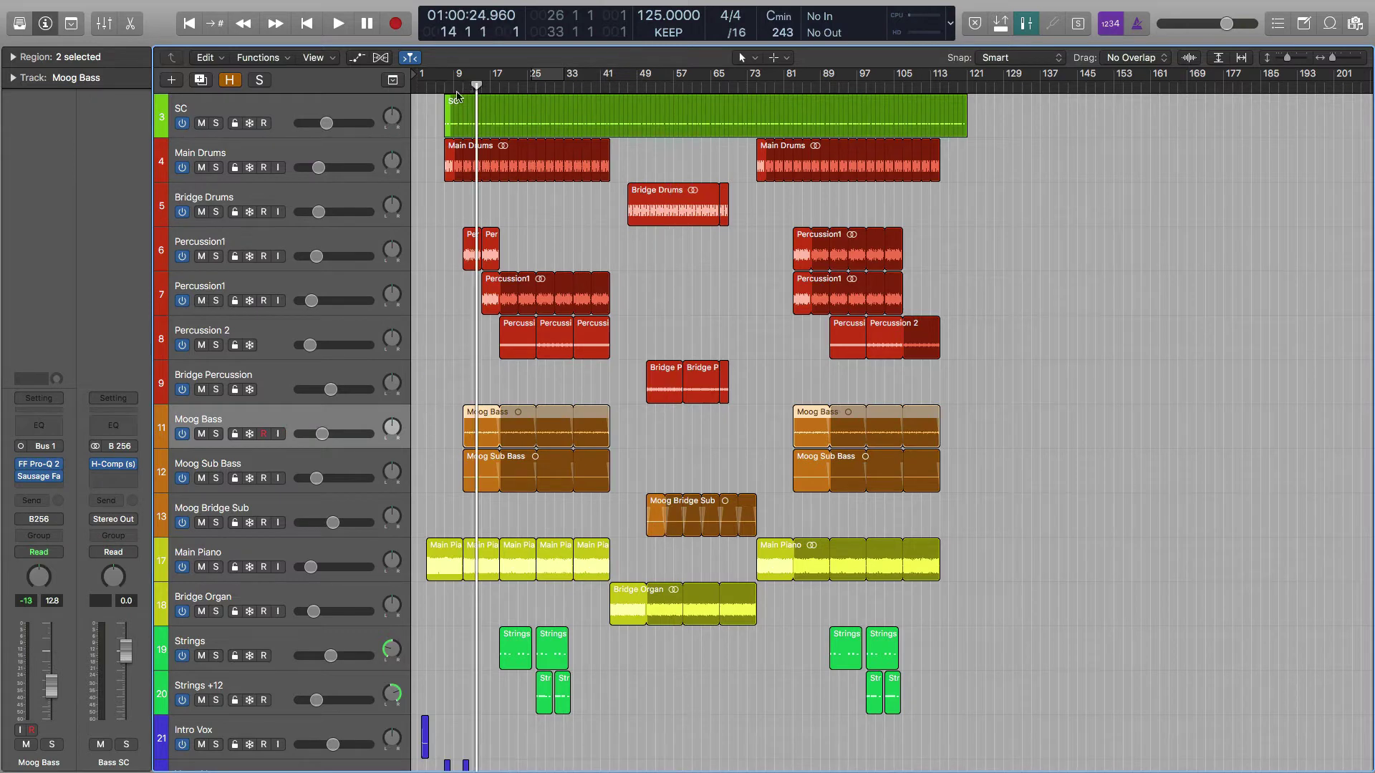
left_click_drag(472, 86, 466, 86)
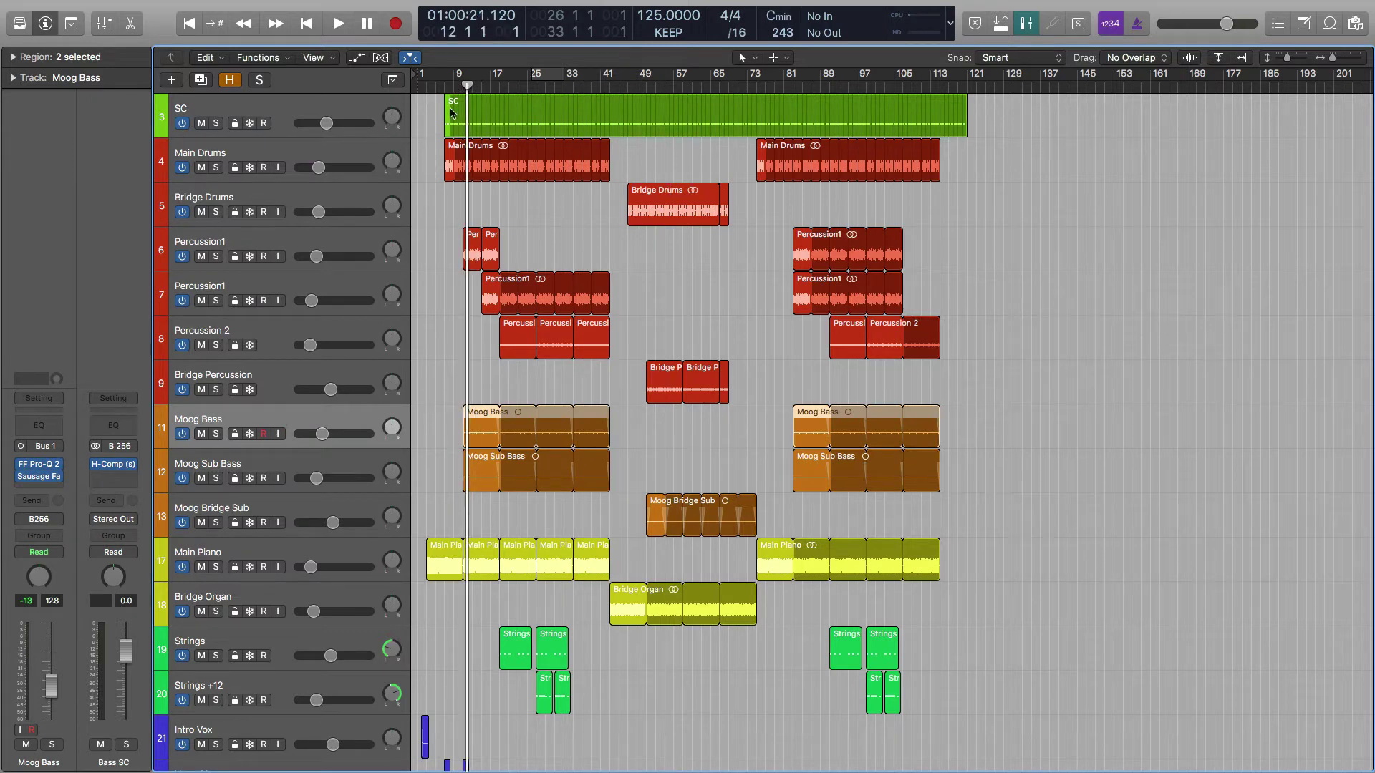
left_click(448, 89)
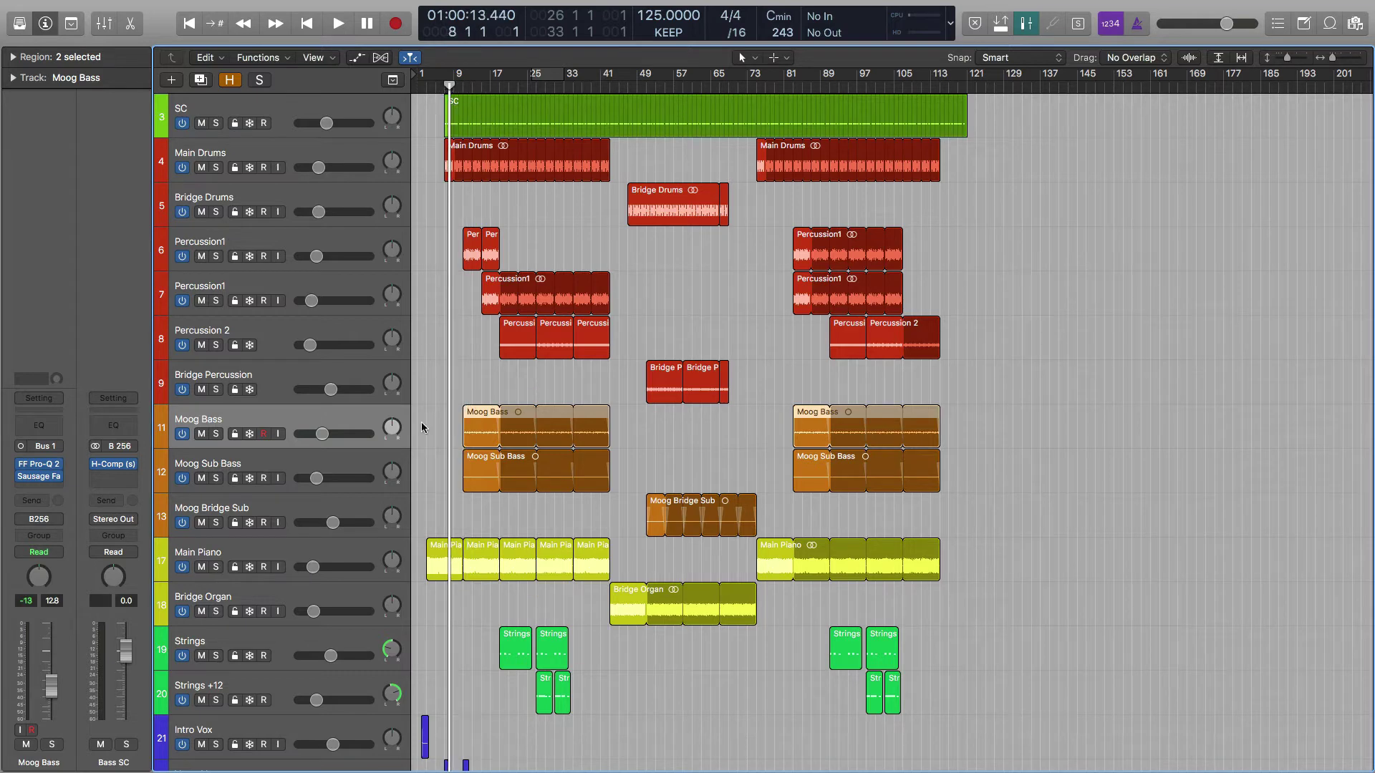
- Examine the FF Pro-Q 2 filter and the Sausage Fattener settings on the Moog Bass track, closing each plug-in window
mouse_move(38, 464)
left_click(40, 467)
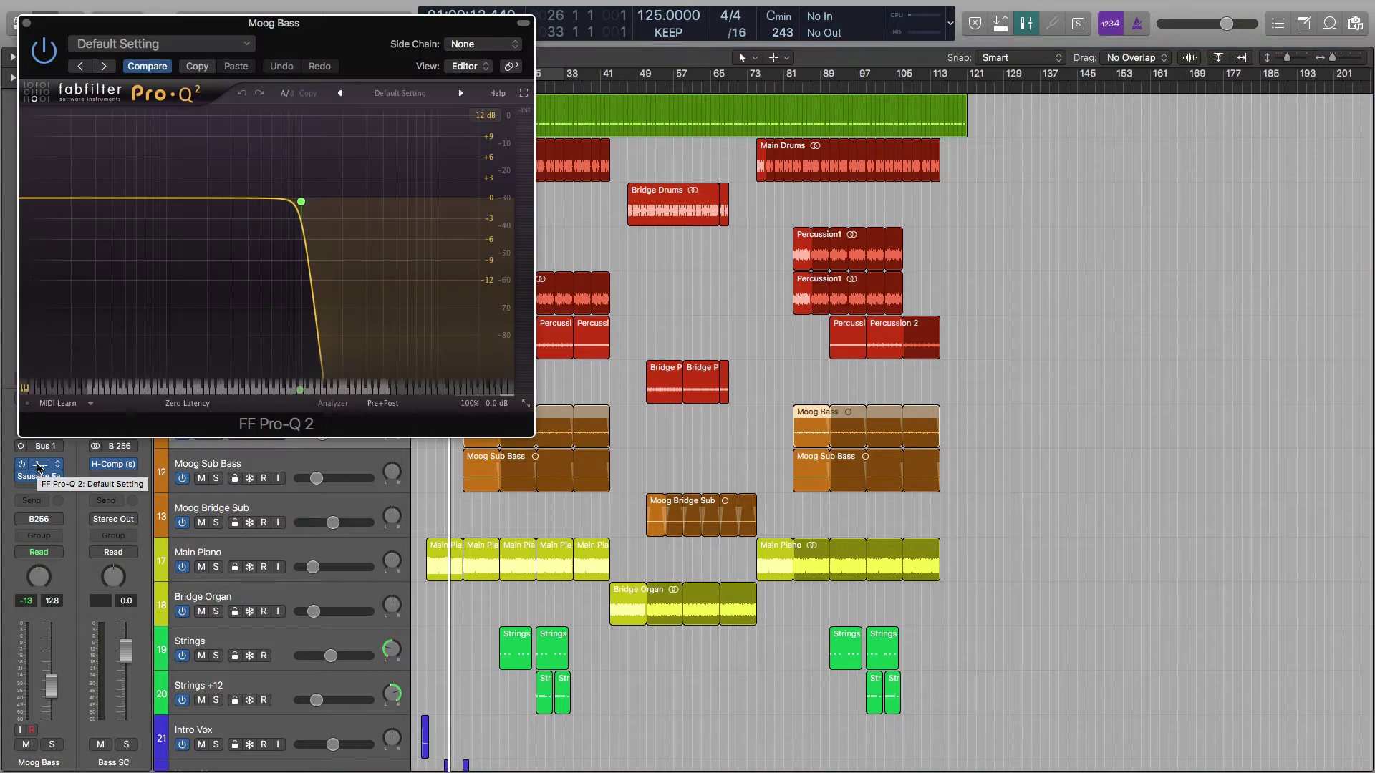
mouse_move(304, 205)
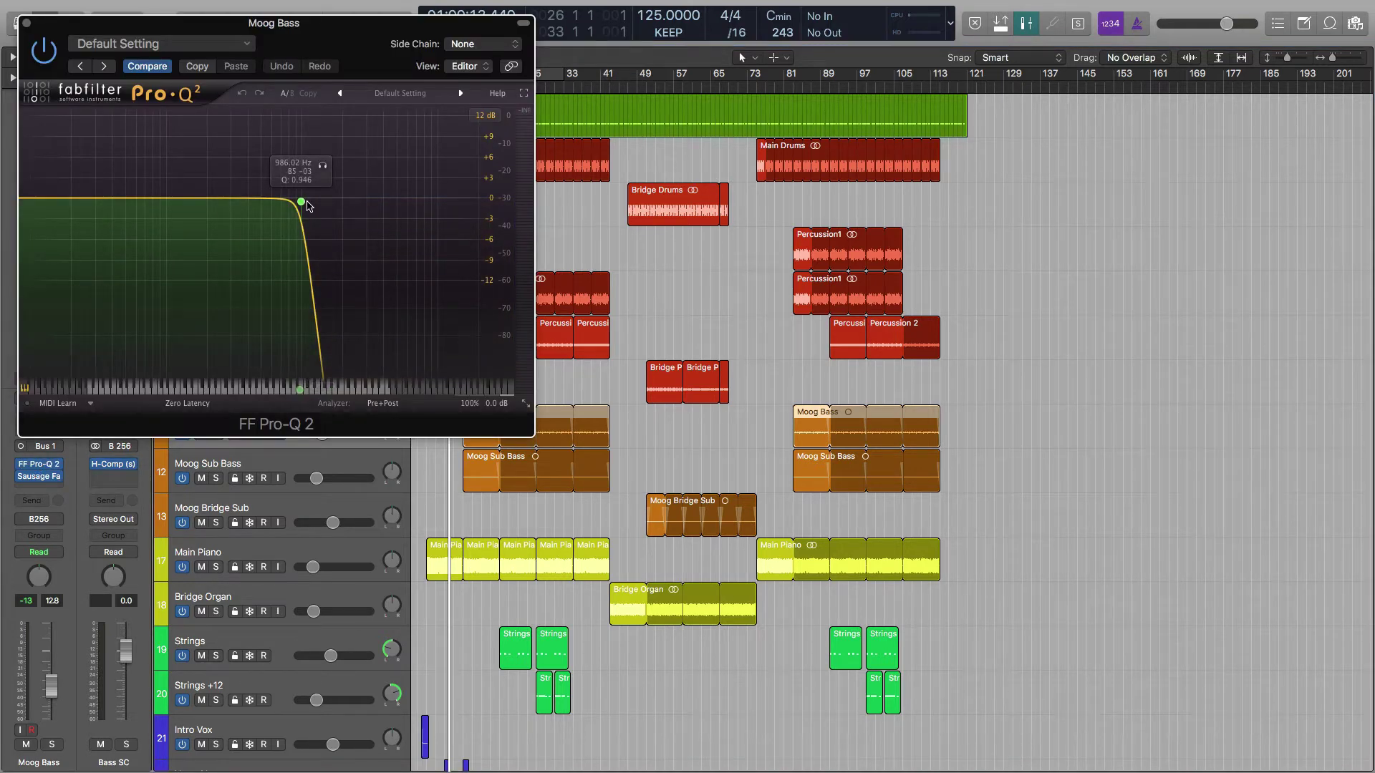
left_click(26, 23)
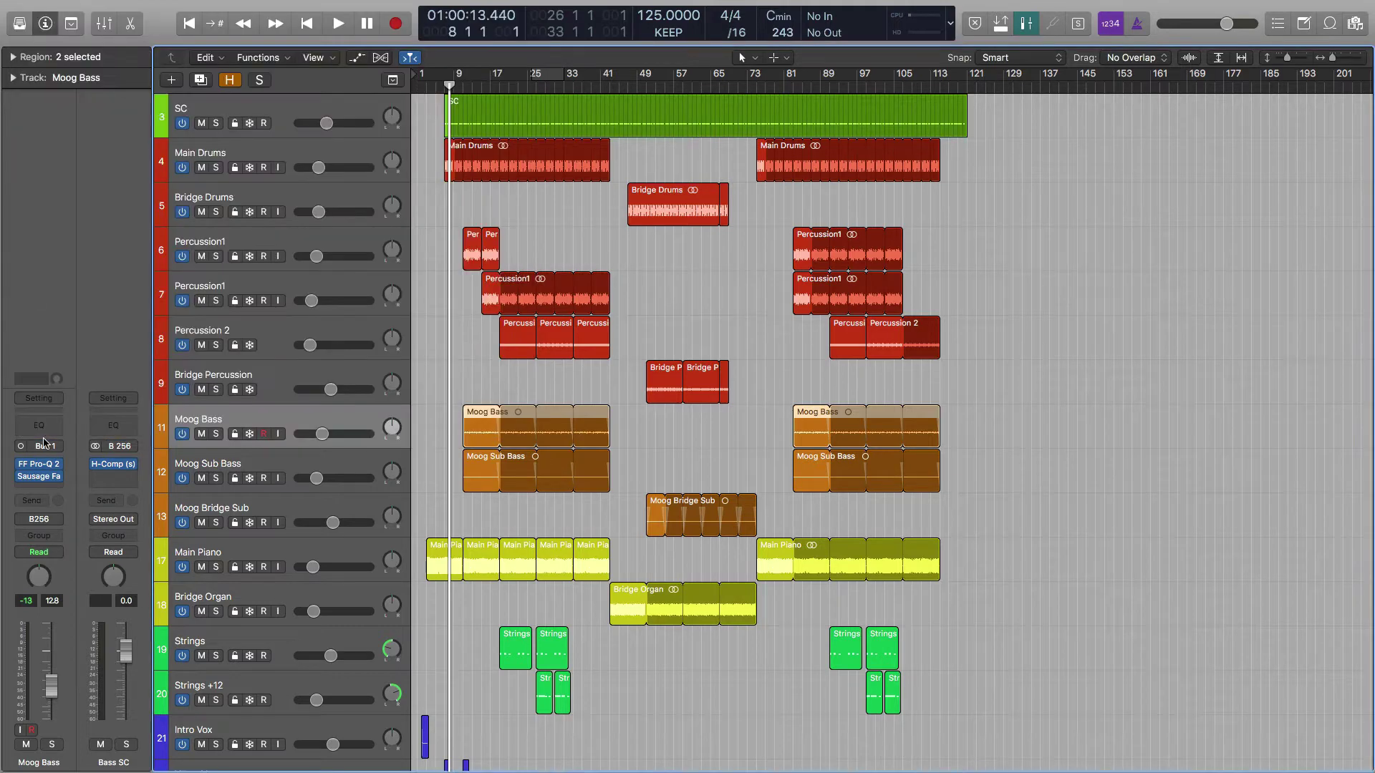
left_click(42, 476)
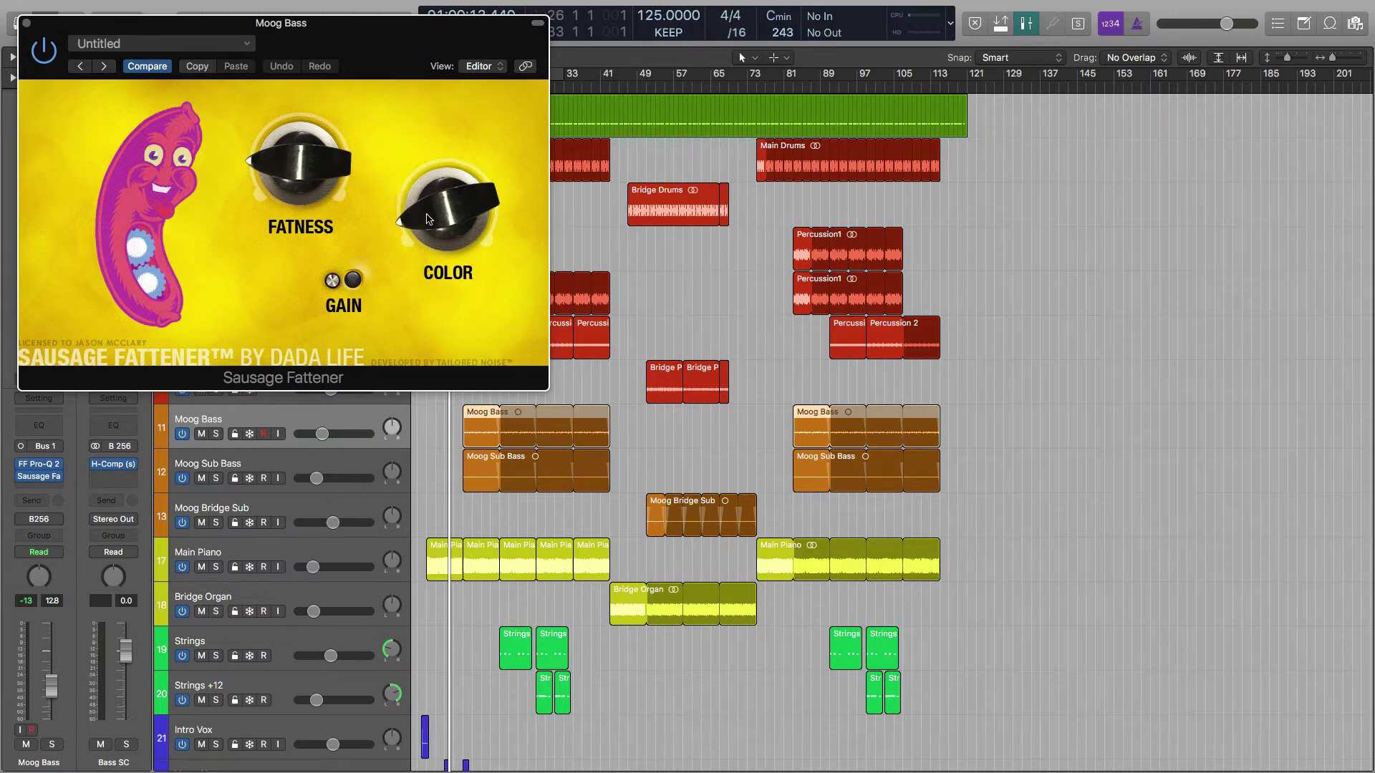
left_click(27, 25)
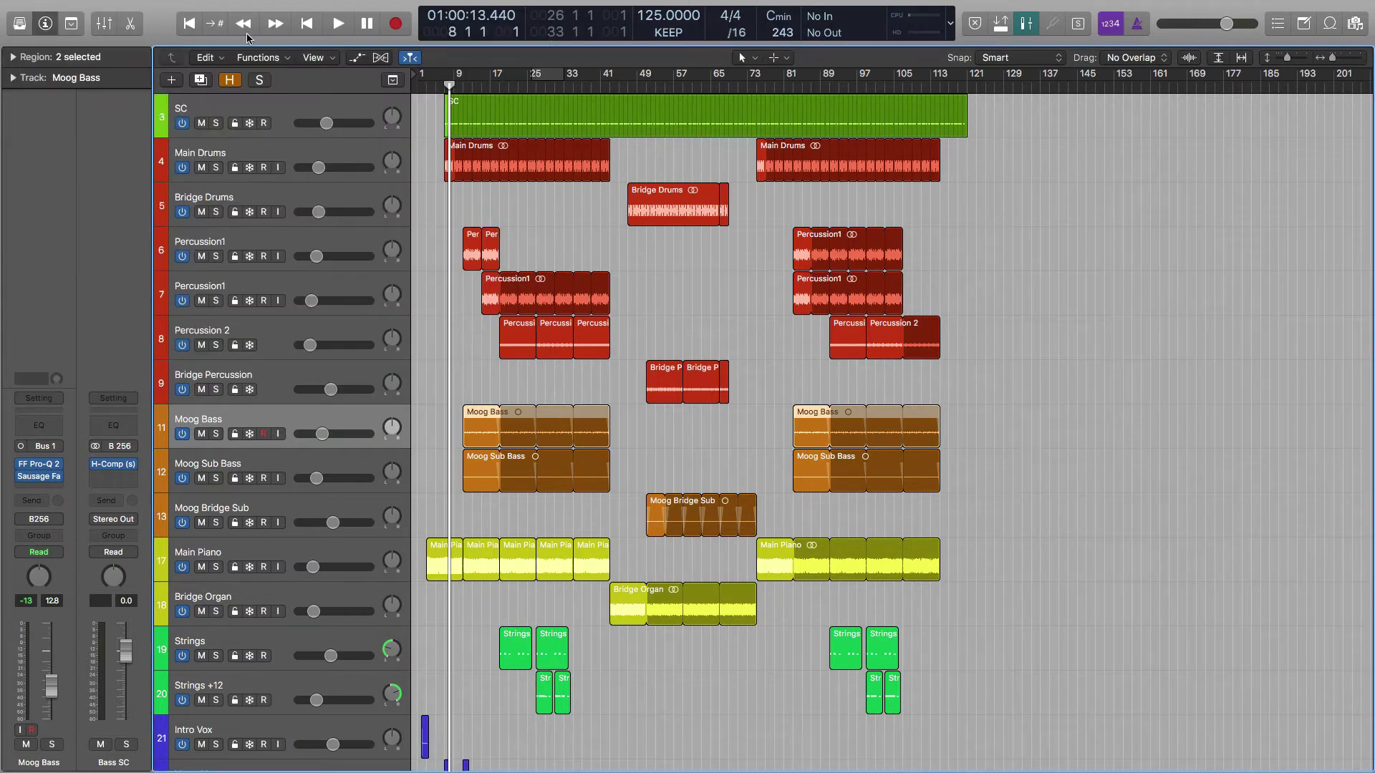
- Solo the Moog Bass track and play it back from the start of its first region
left_click(216, 434)
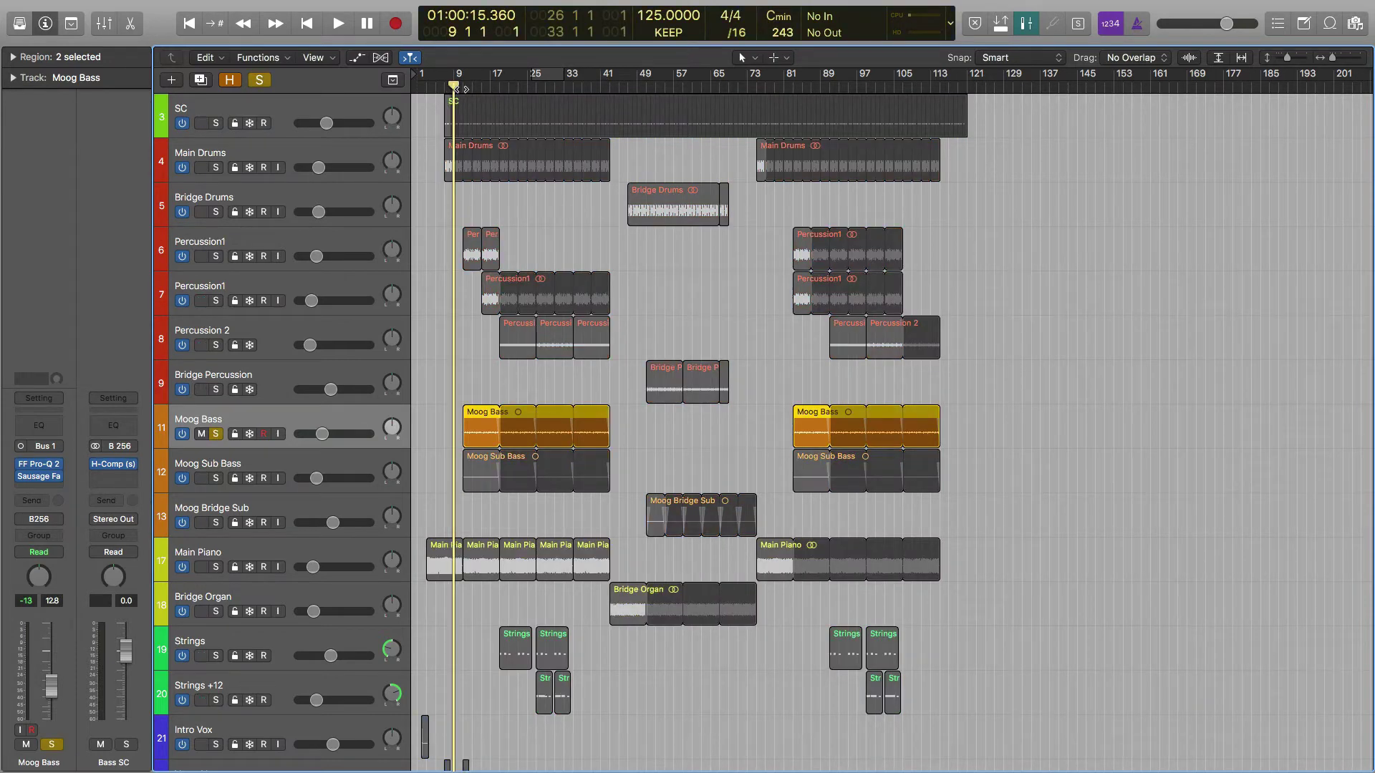
left_click_drag(452, 89, 462, 89)
key("space")
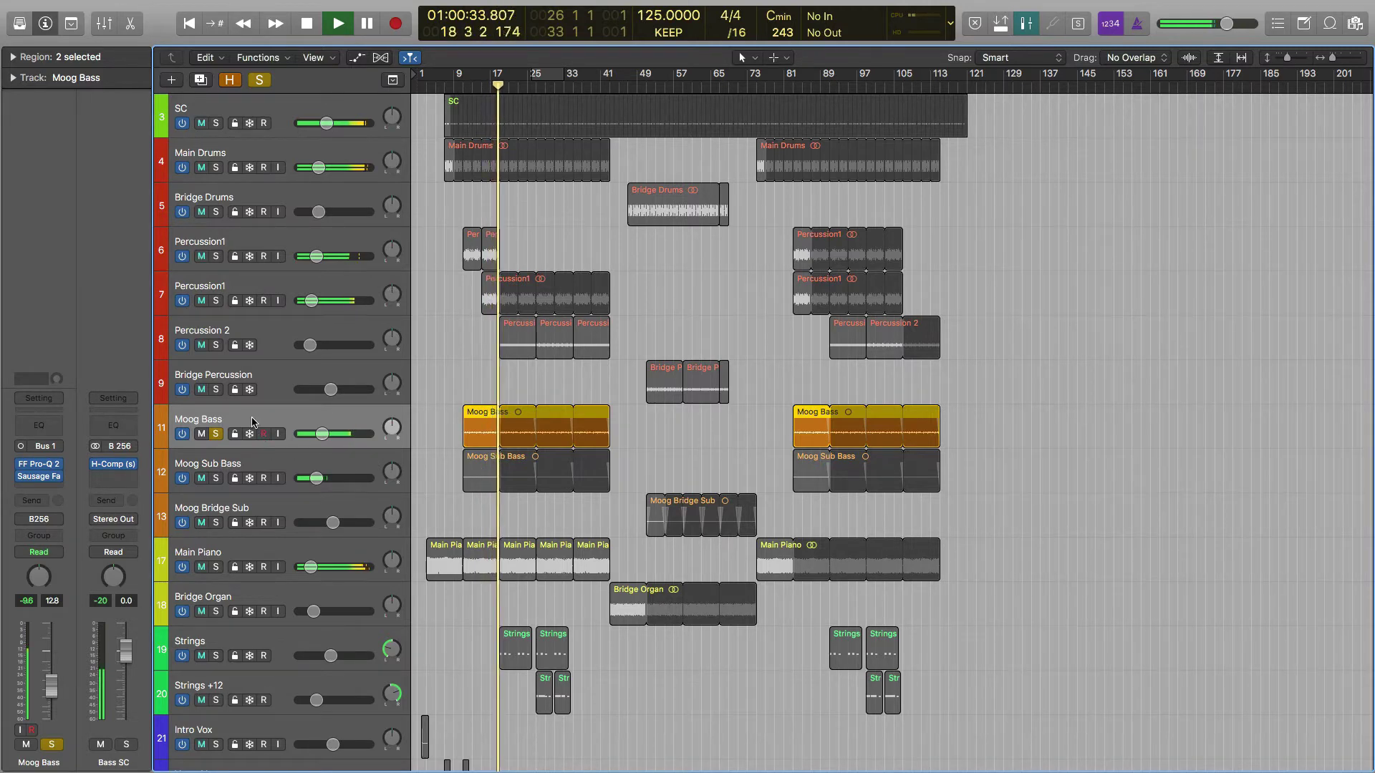
key("space")
- Examine the H-Comp side-chain compressor on the Bass SC channel during playback and close its window
mouse_move(113, 467)
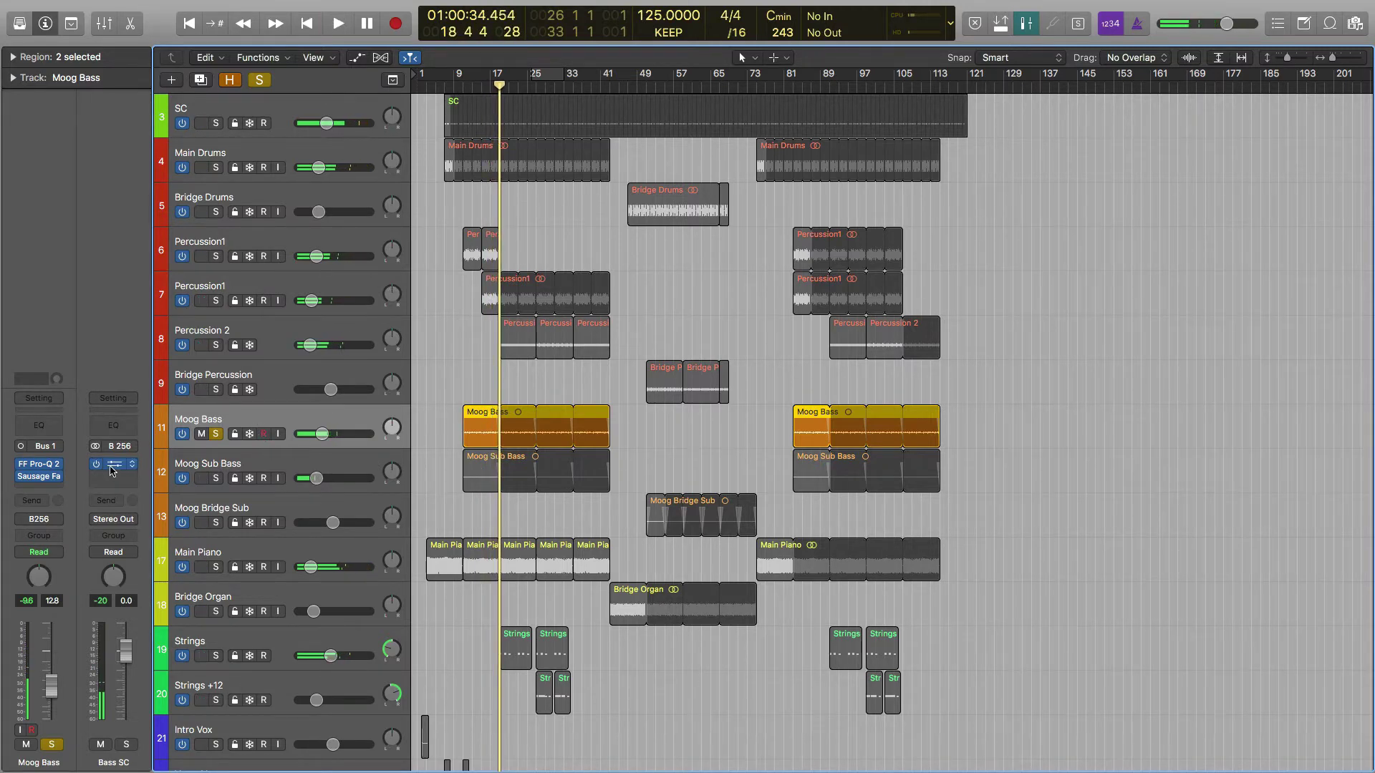
left_click(112, 466)
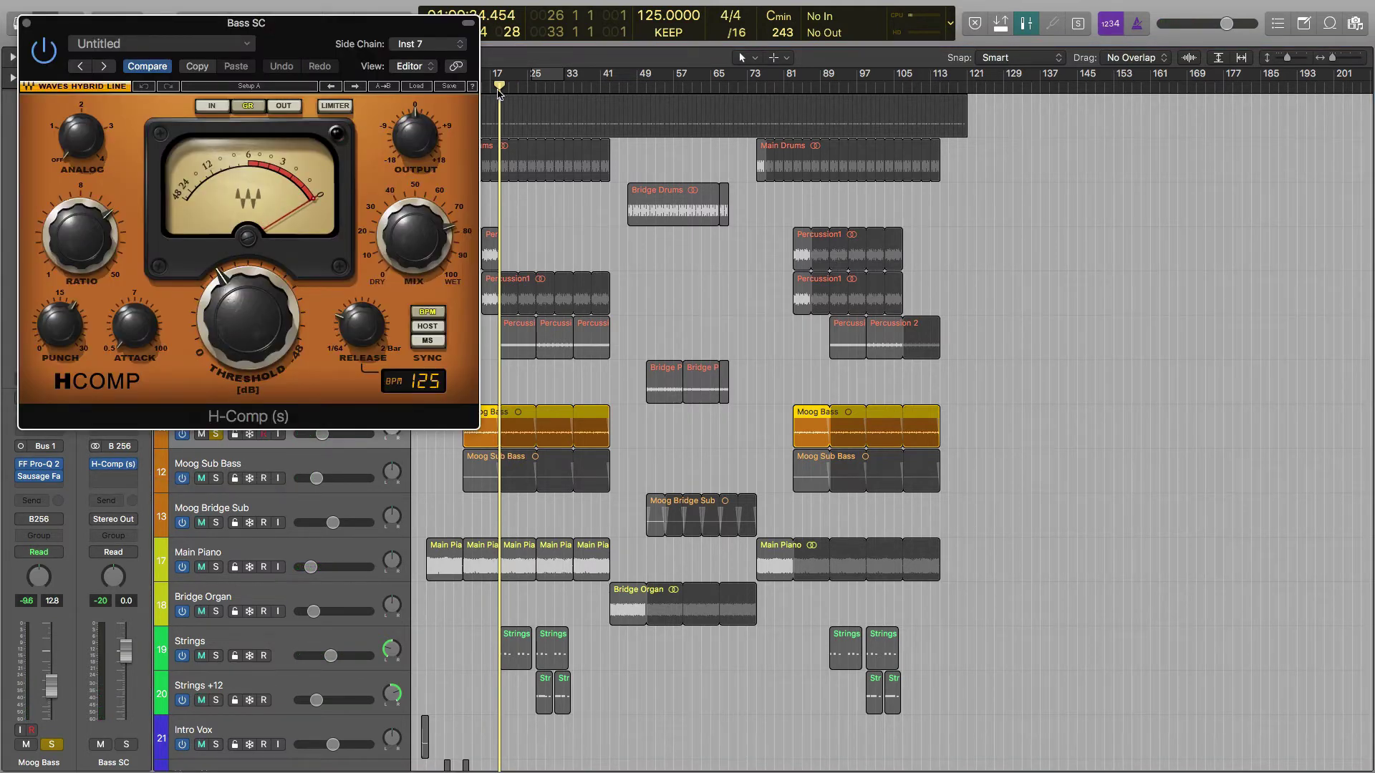
key("space")
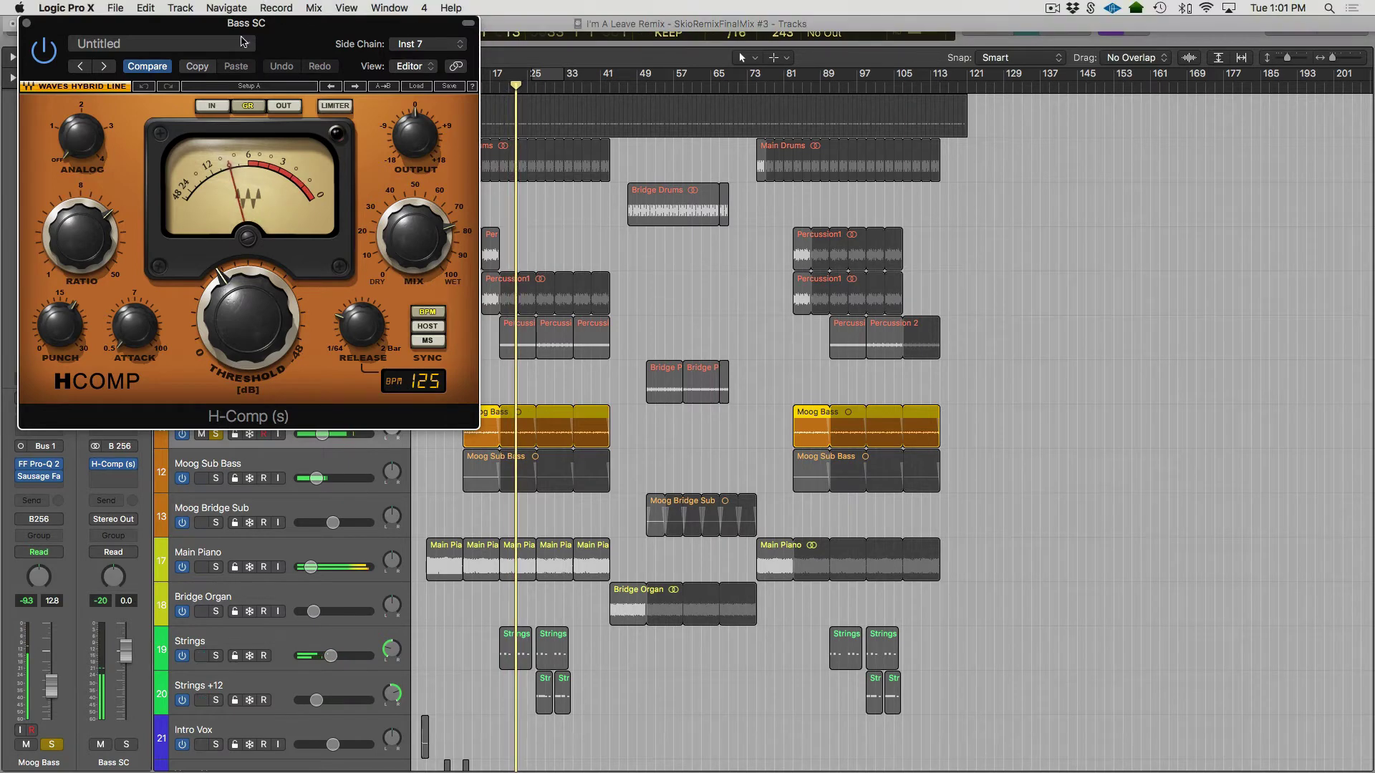
left_click(26, 23)
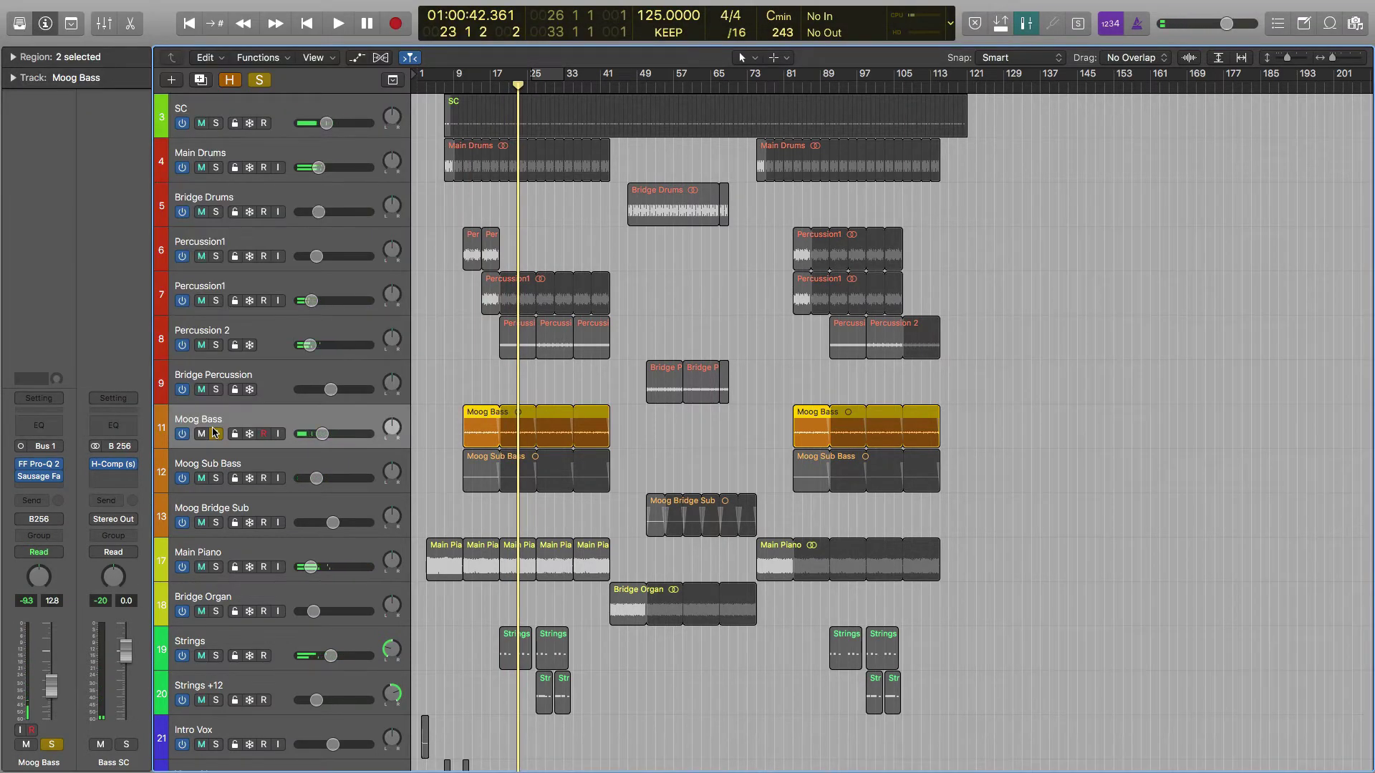
- Move the solo from Moog Bass to Moog Sub Bass, play it back from bar 11, and turn its solo off
left_click(214, 433)
left_click(217, 479)
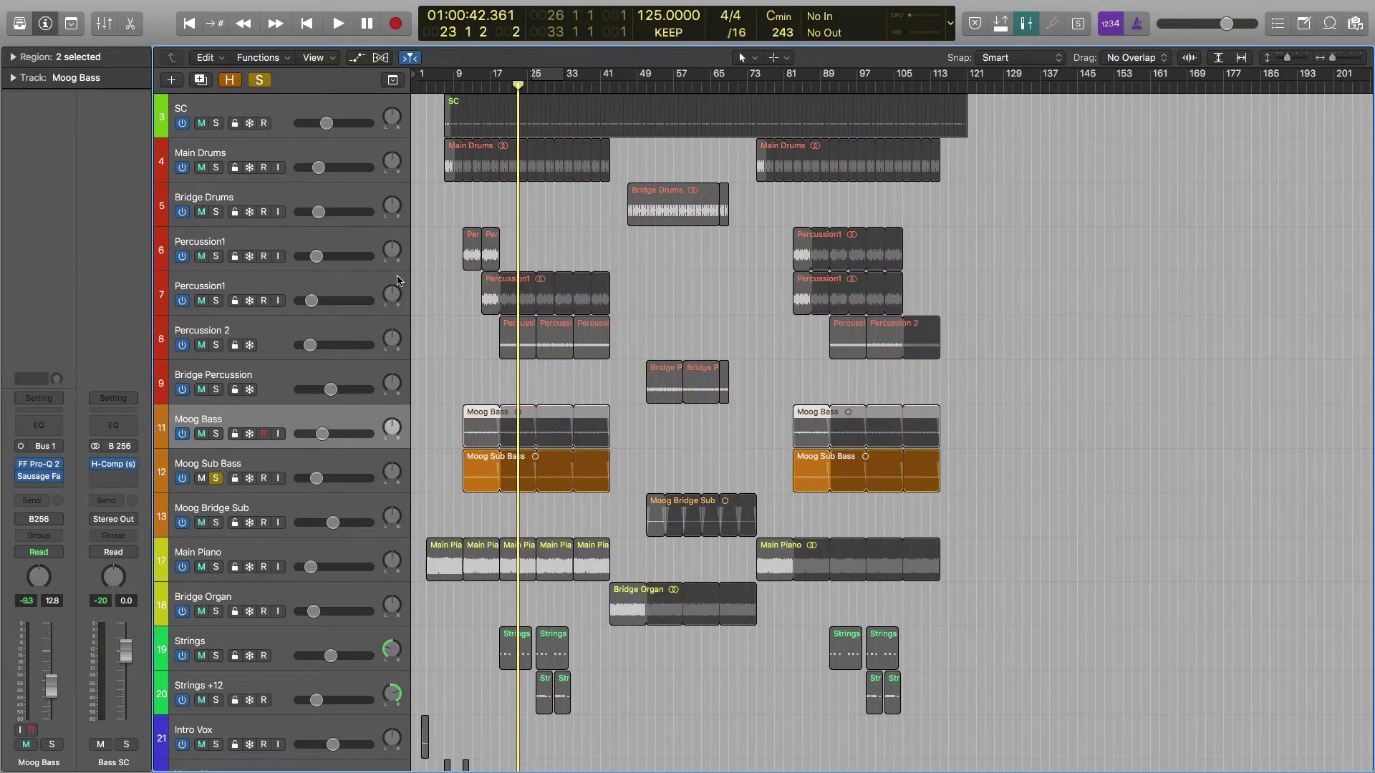
left_click(464, 87)
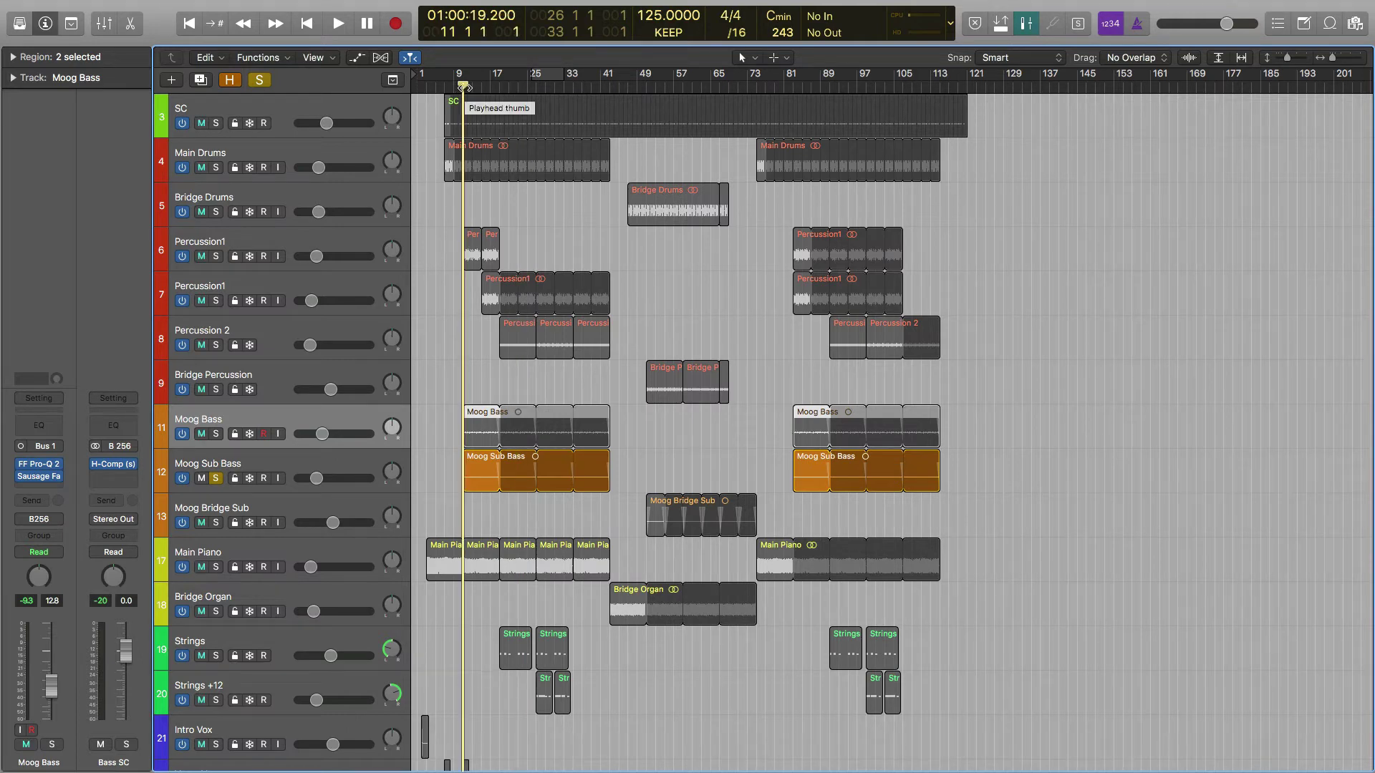
left_click(334, 453)
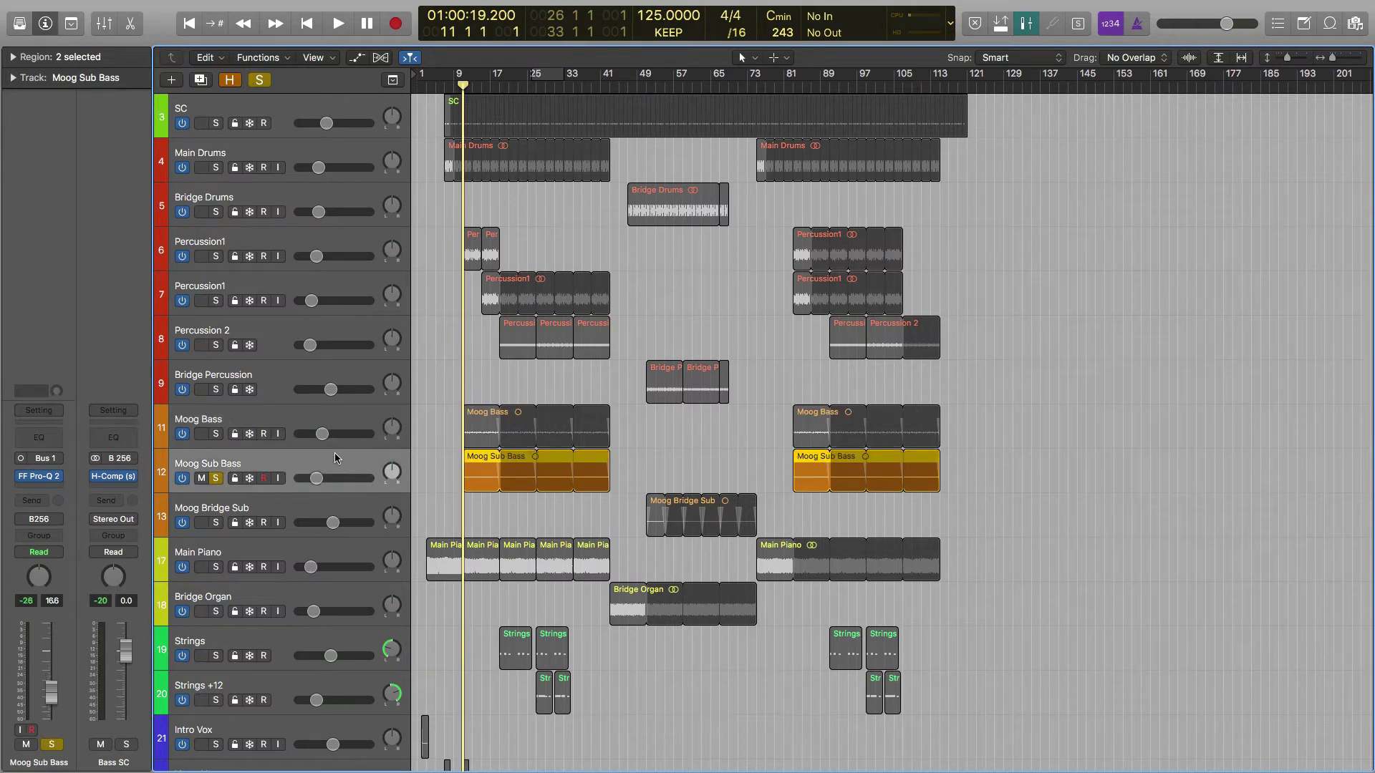
key("space")
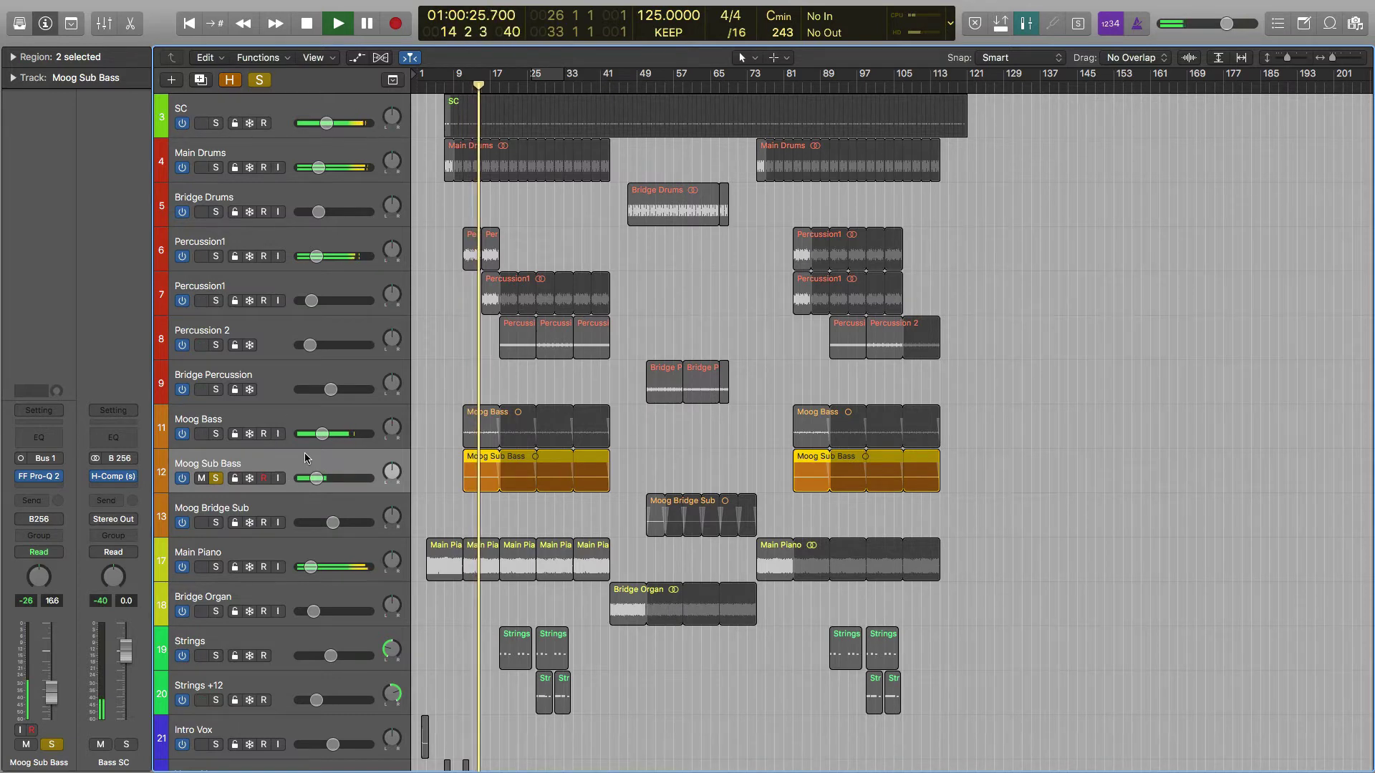
key("space")
left_click(217, 478)
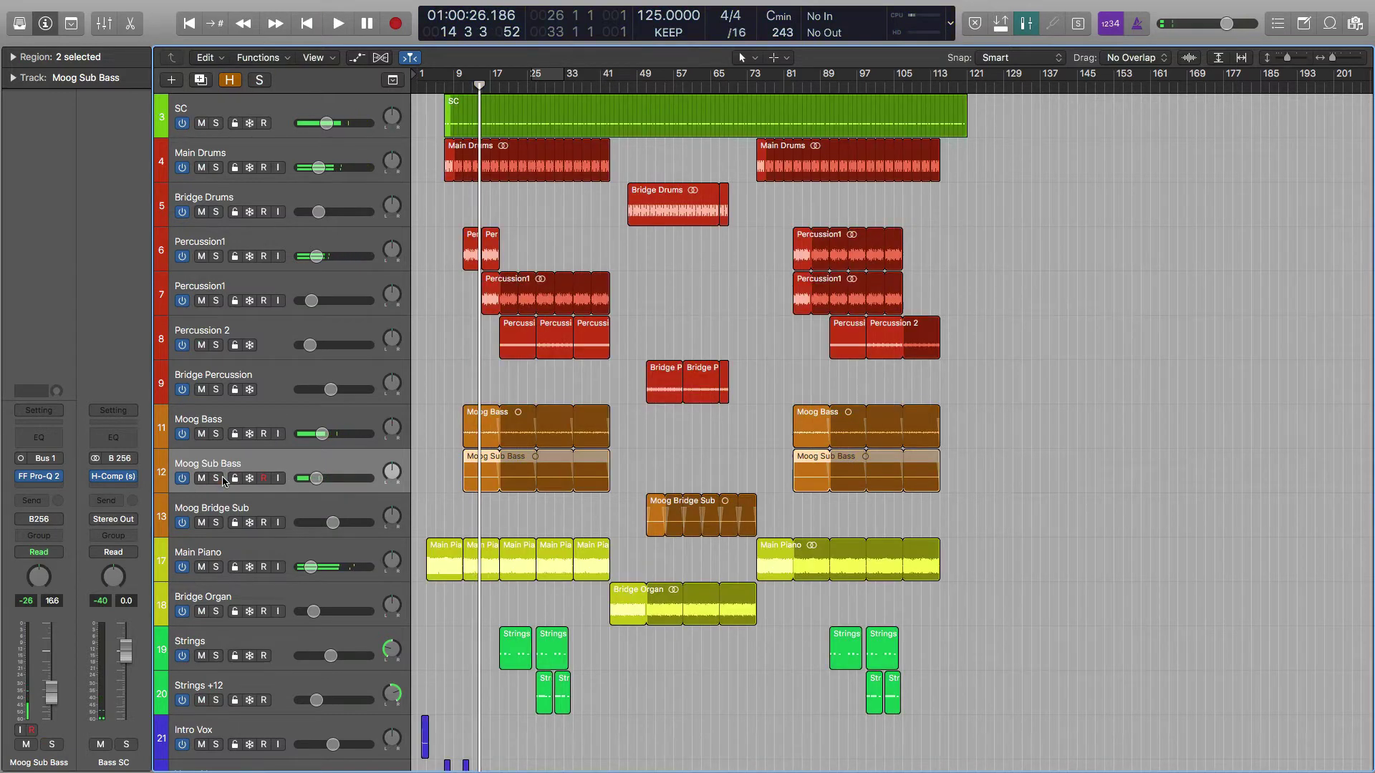
- Select the Main Piano track and place the playhead at bar 3
scroll(242, 550, "down", 1)
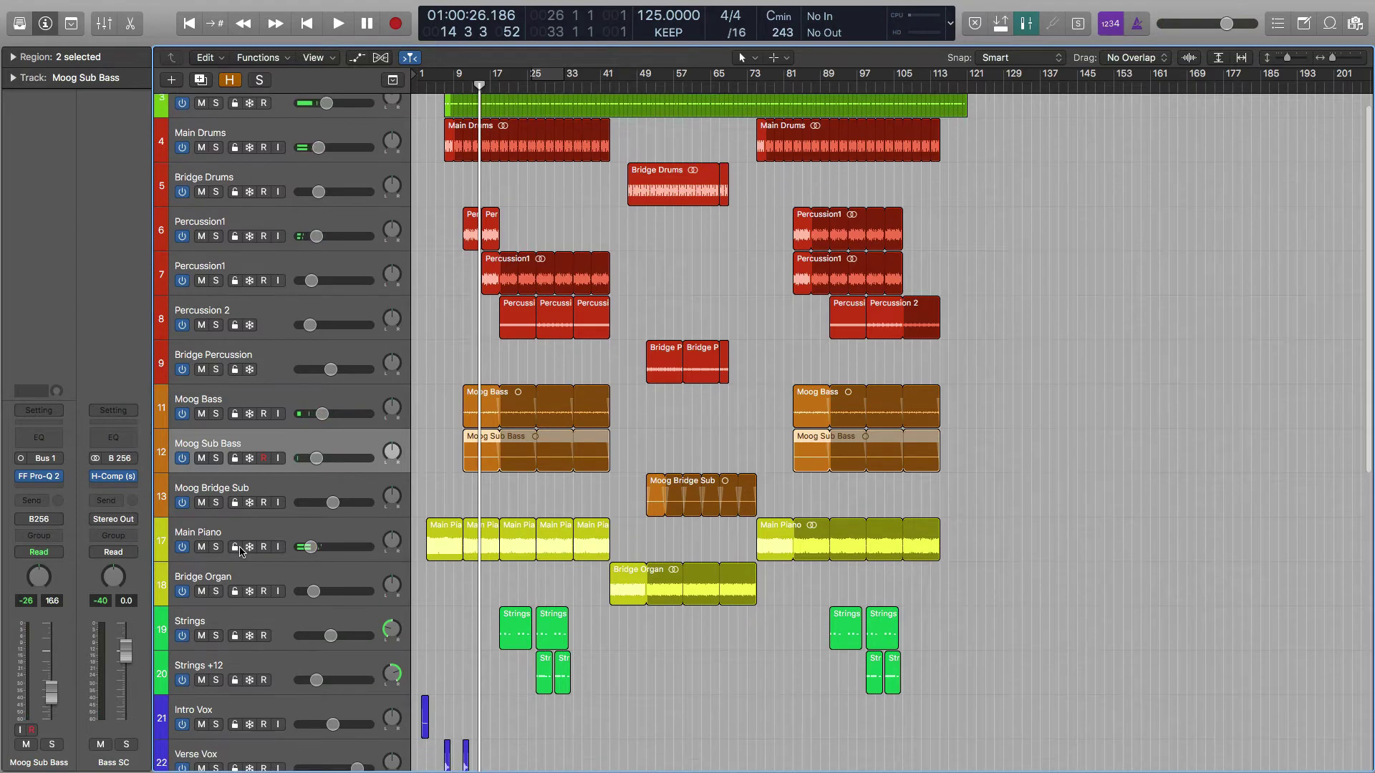
left_click(254, 528)
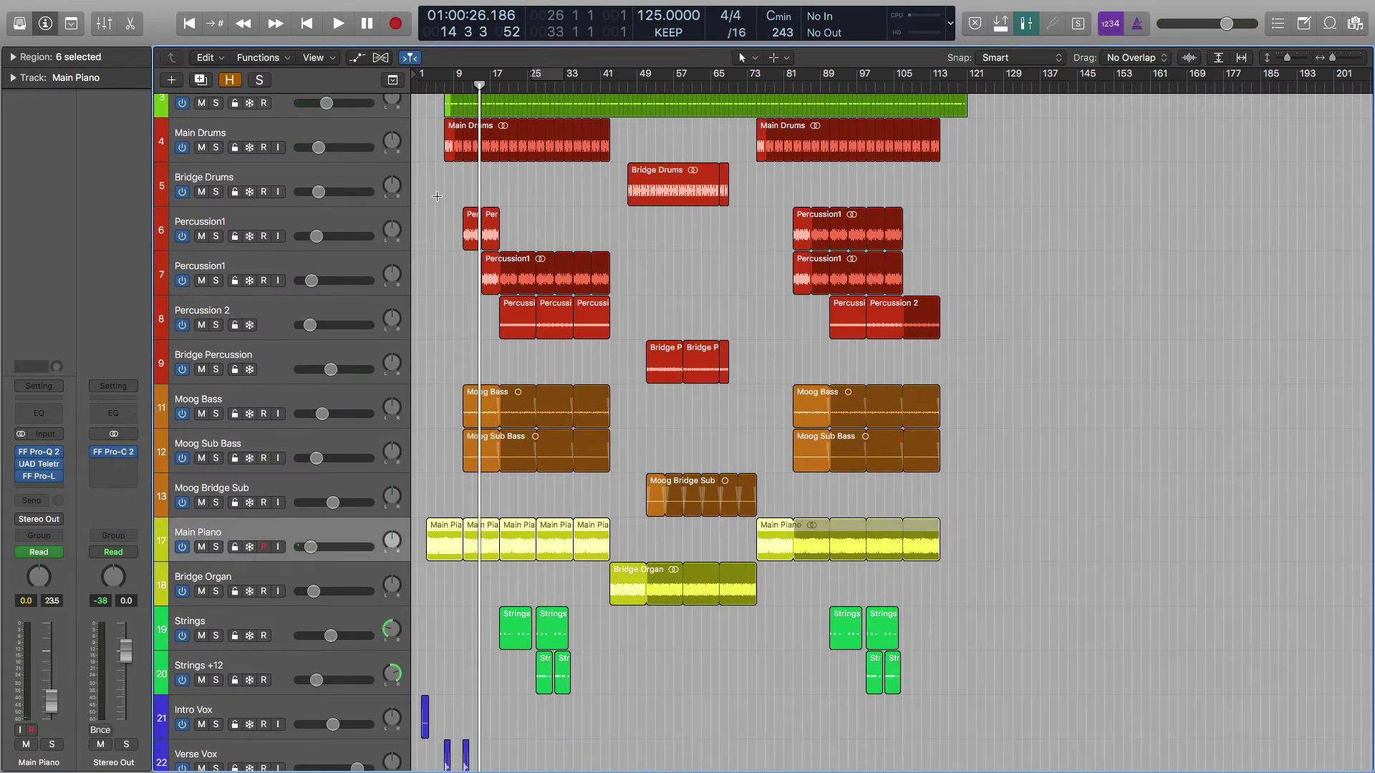
left_click(446, 86)
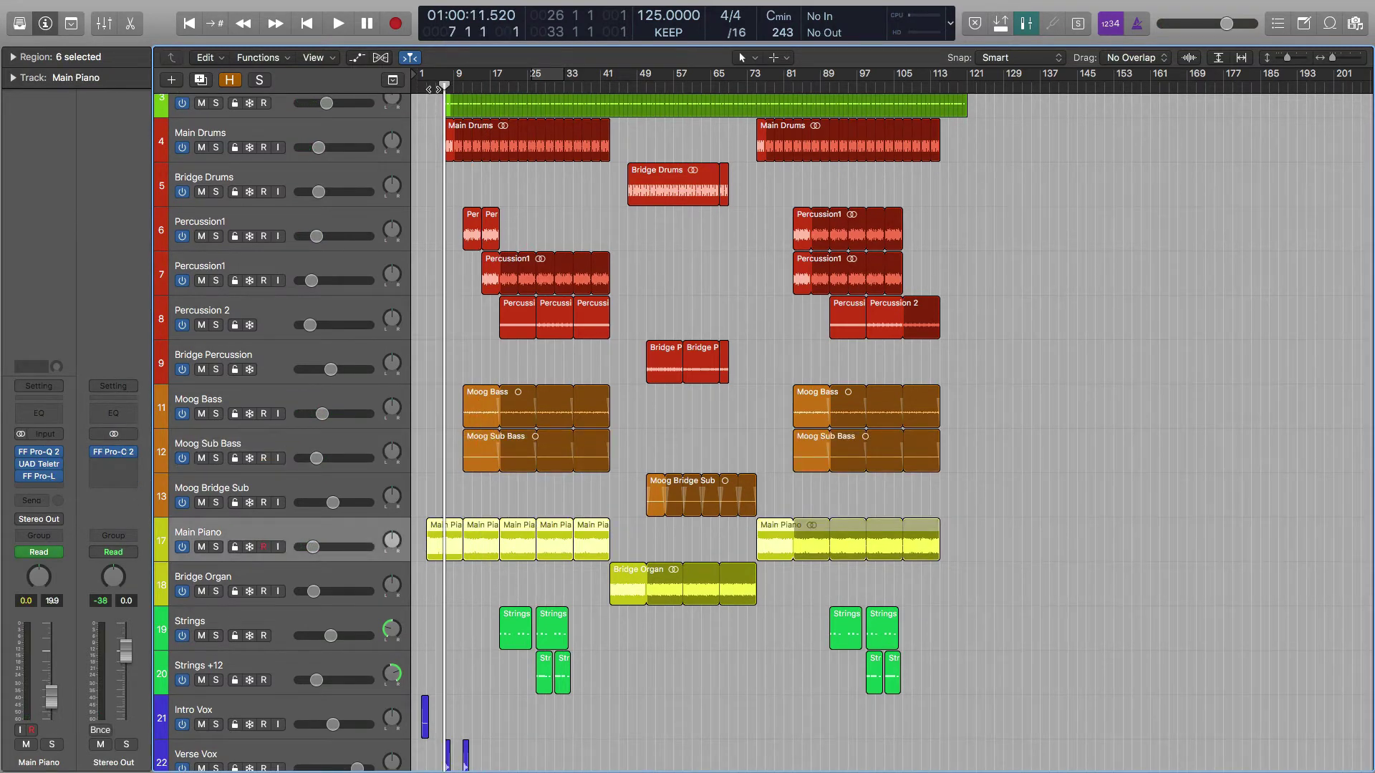
left_click(435, 87)
left_click(430, 87)
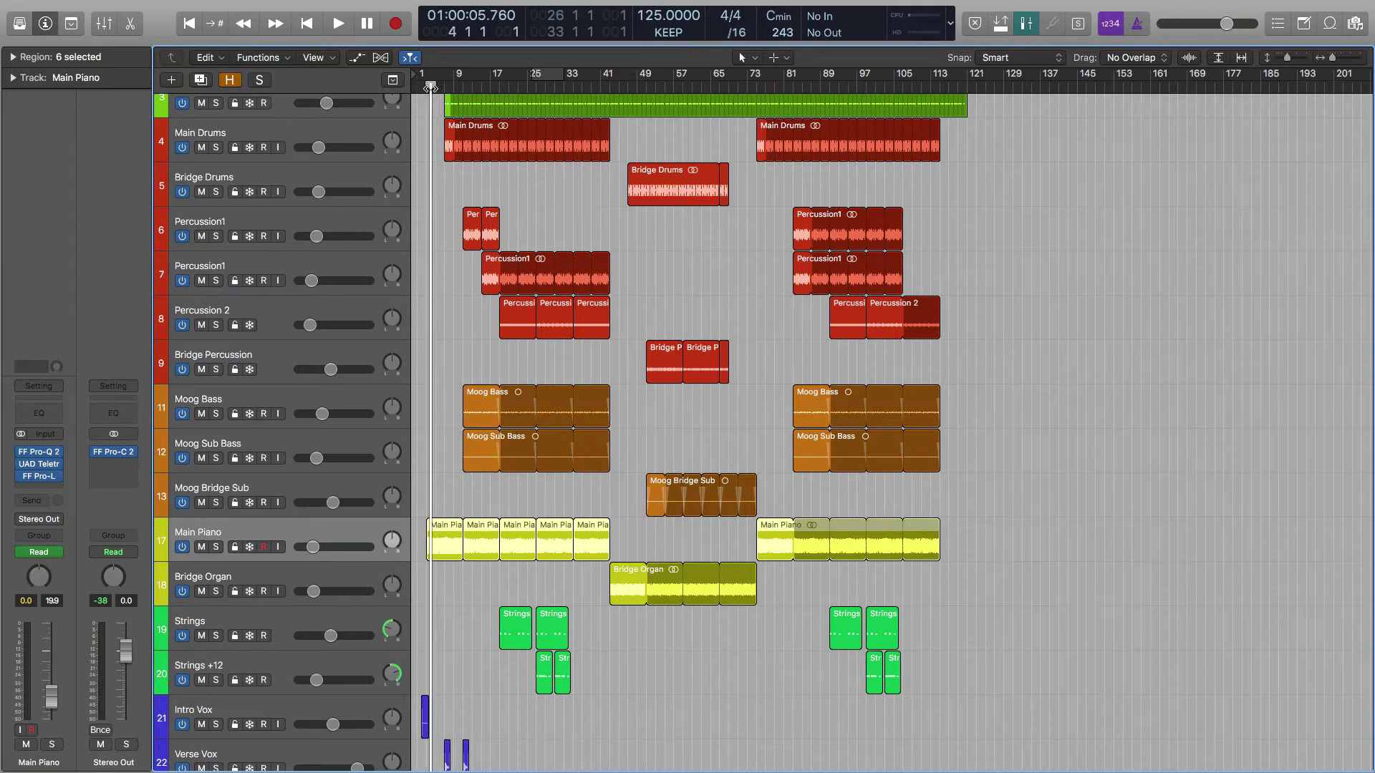
left_click(427, 87)
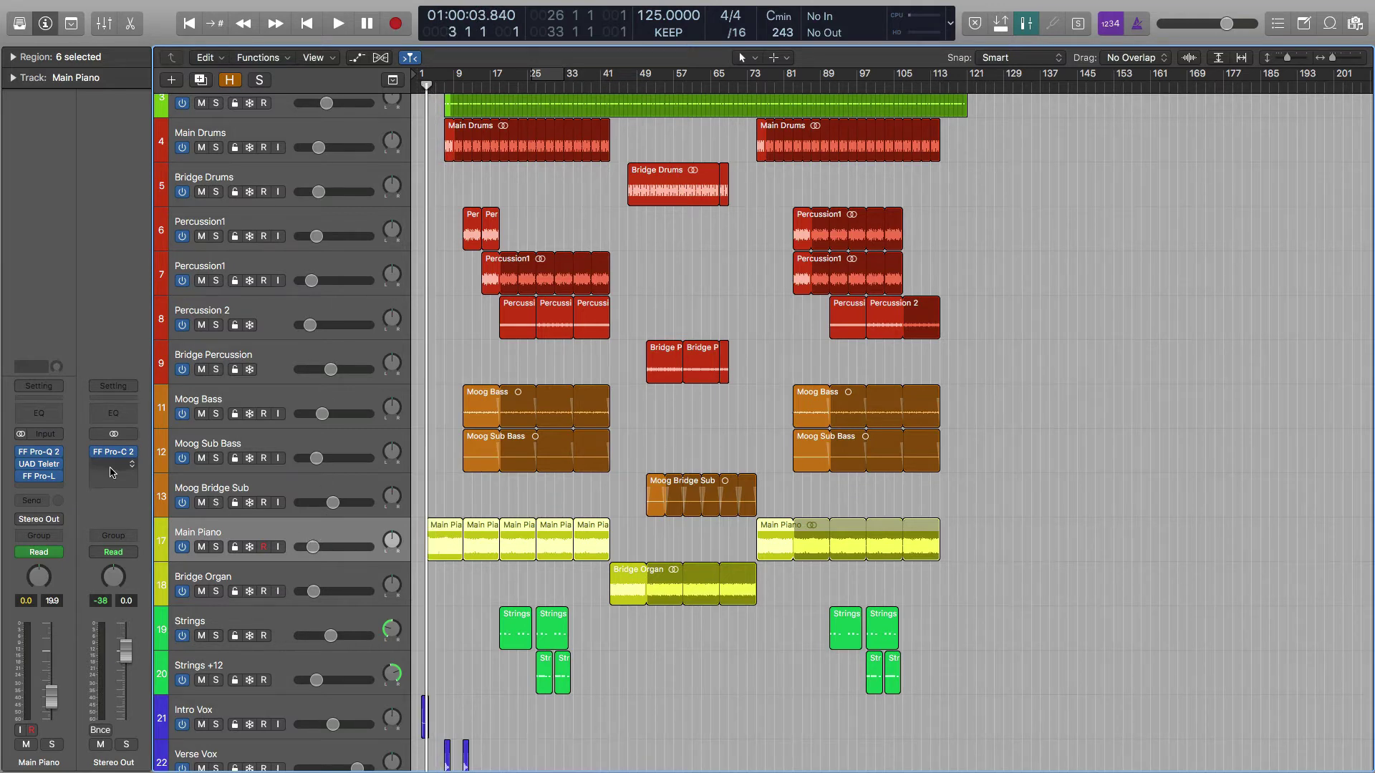
- Examine the band settings of the FF Pro-Q 2 equalizer on the Main Piano track and close its window
left_click(35, 456)
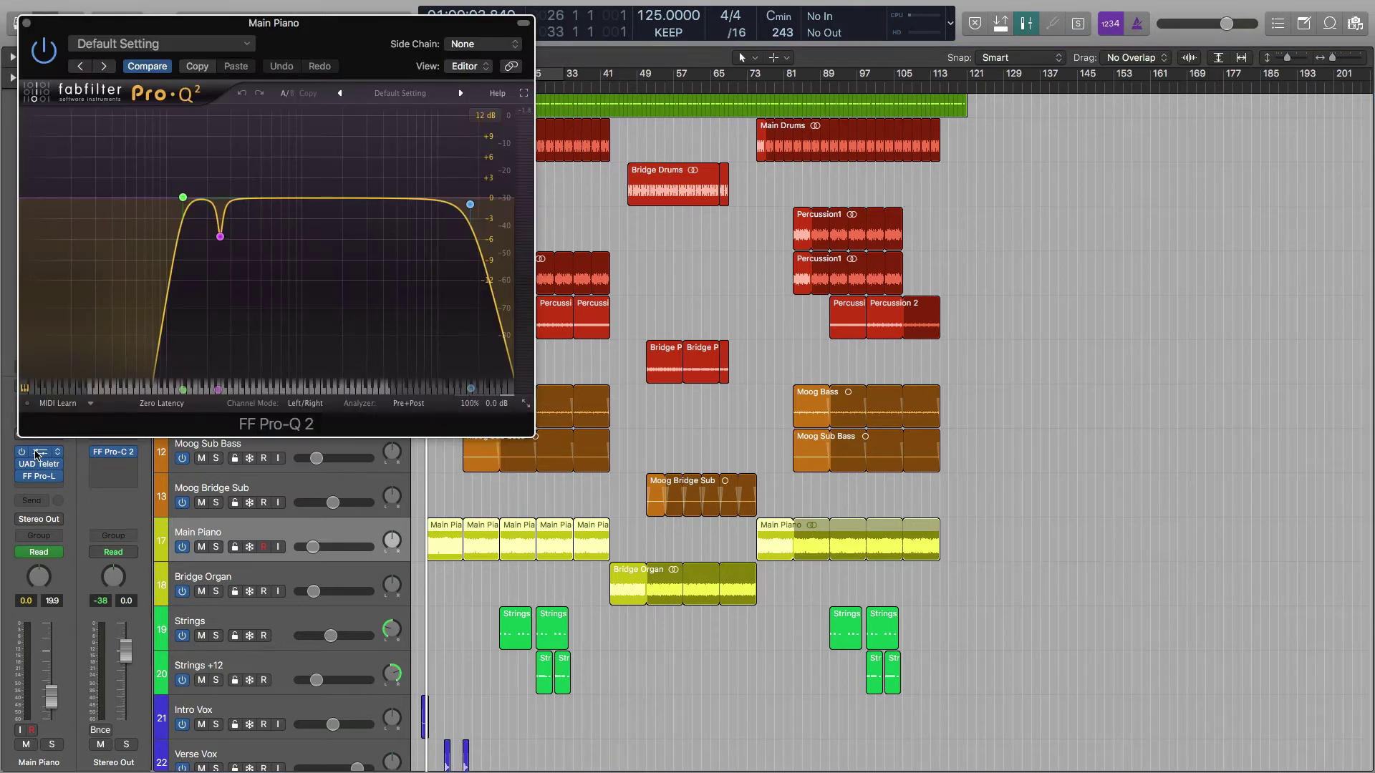
mouse_move(218, 241)
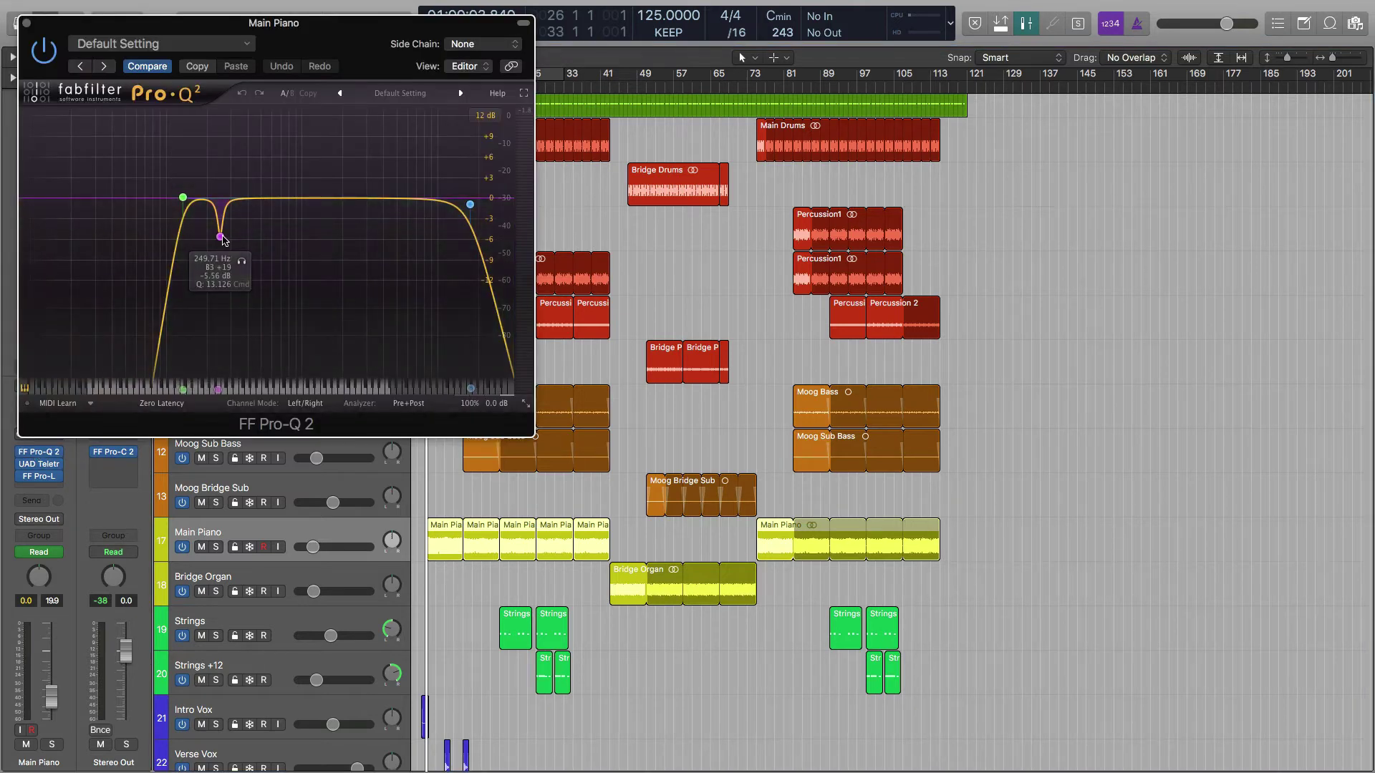
mouse_move(486, 202)
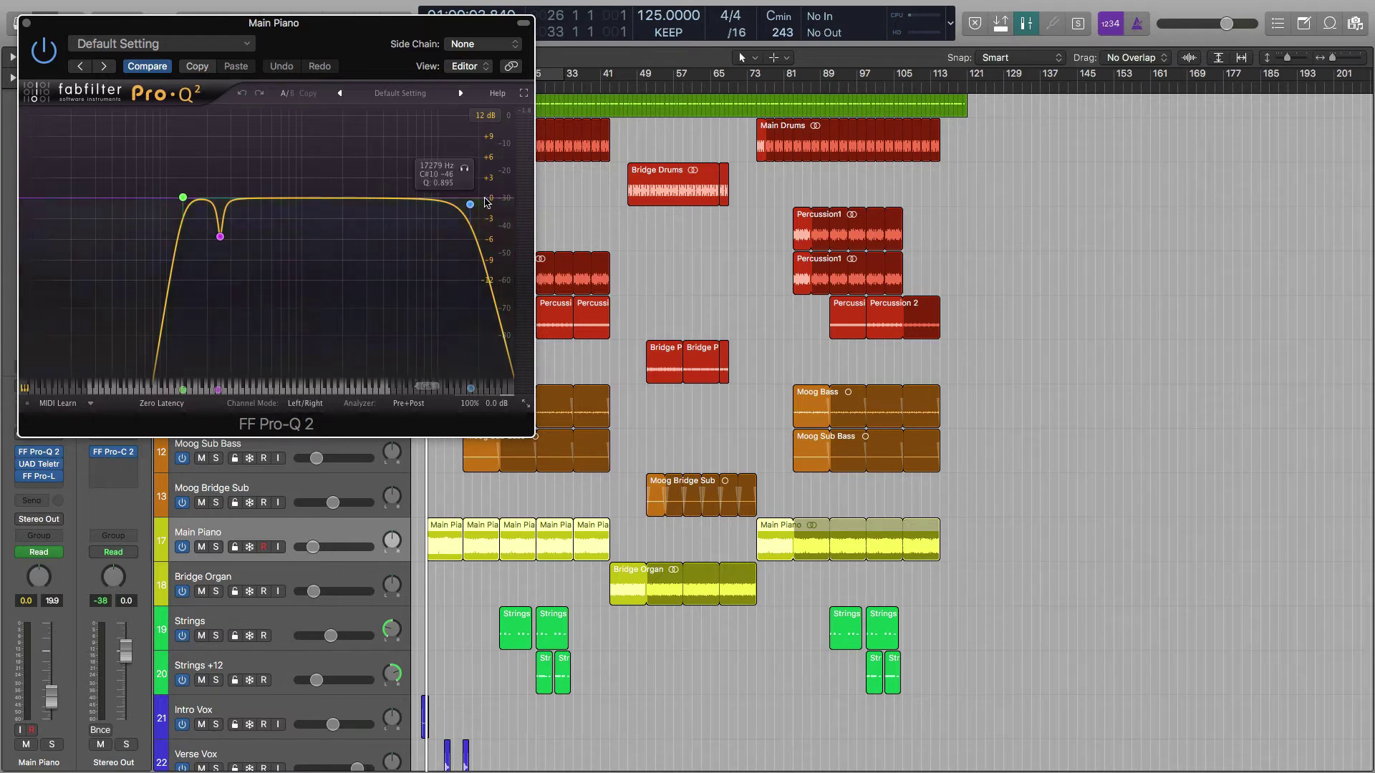
left_click(25, 25)
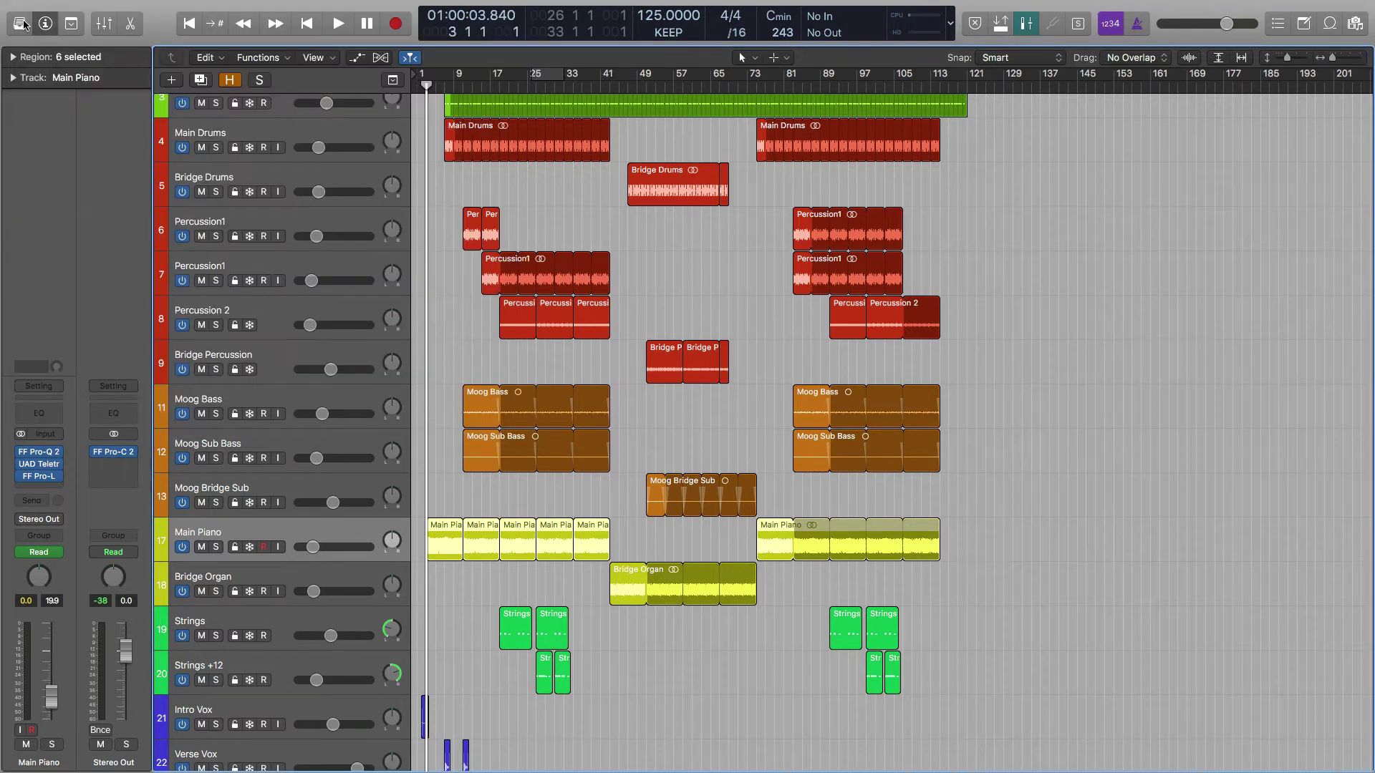
- Examine the UAD Teletronix LA-2A compressor and the FF Pro-L limiter on the Main Piano track, closing each plug-in window
left_click(44, 466)
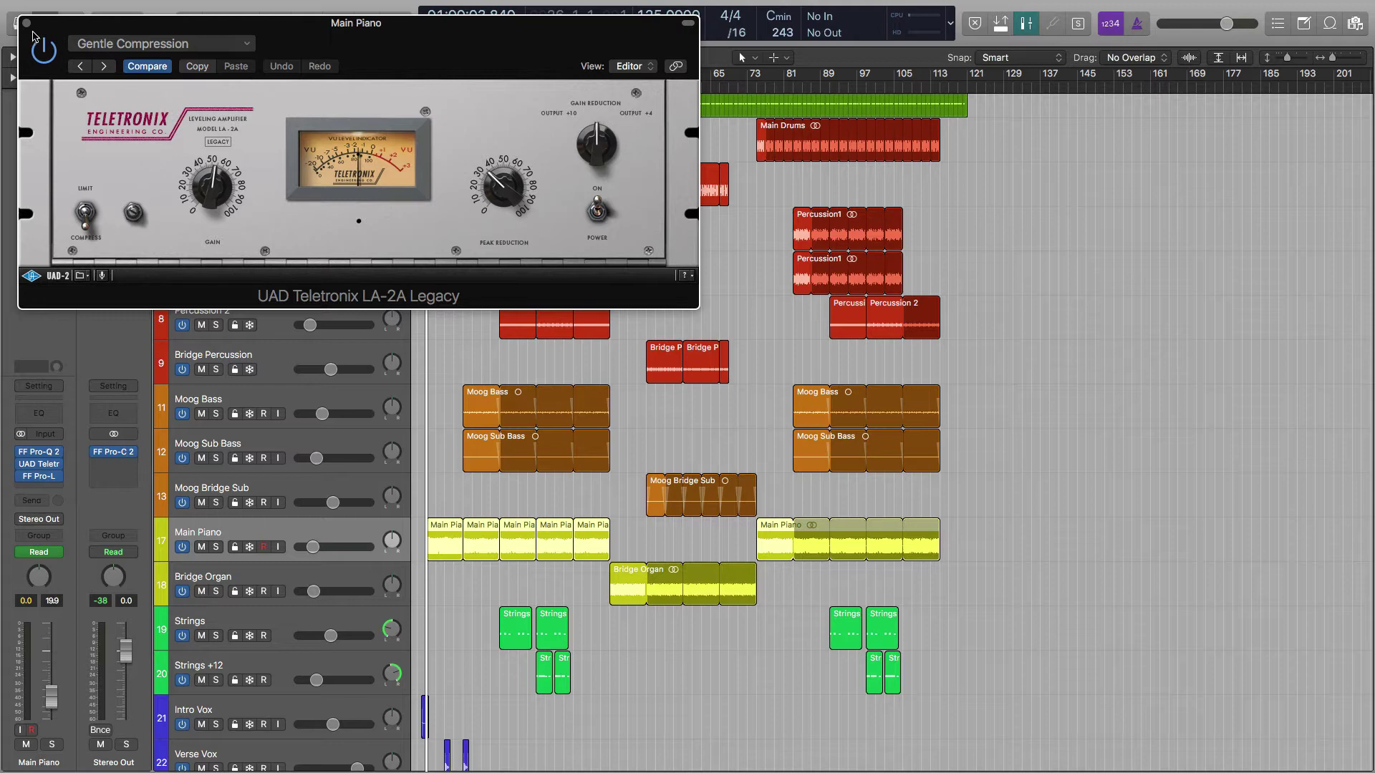
left_click(27, 25)
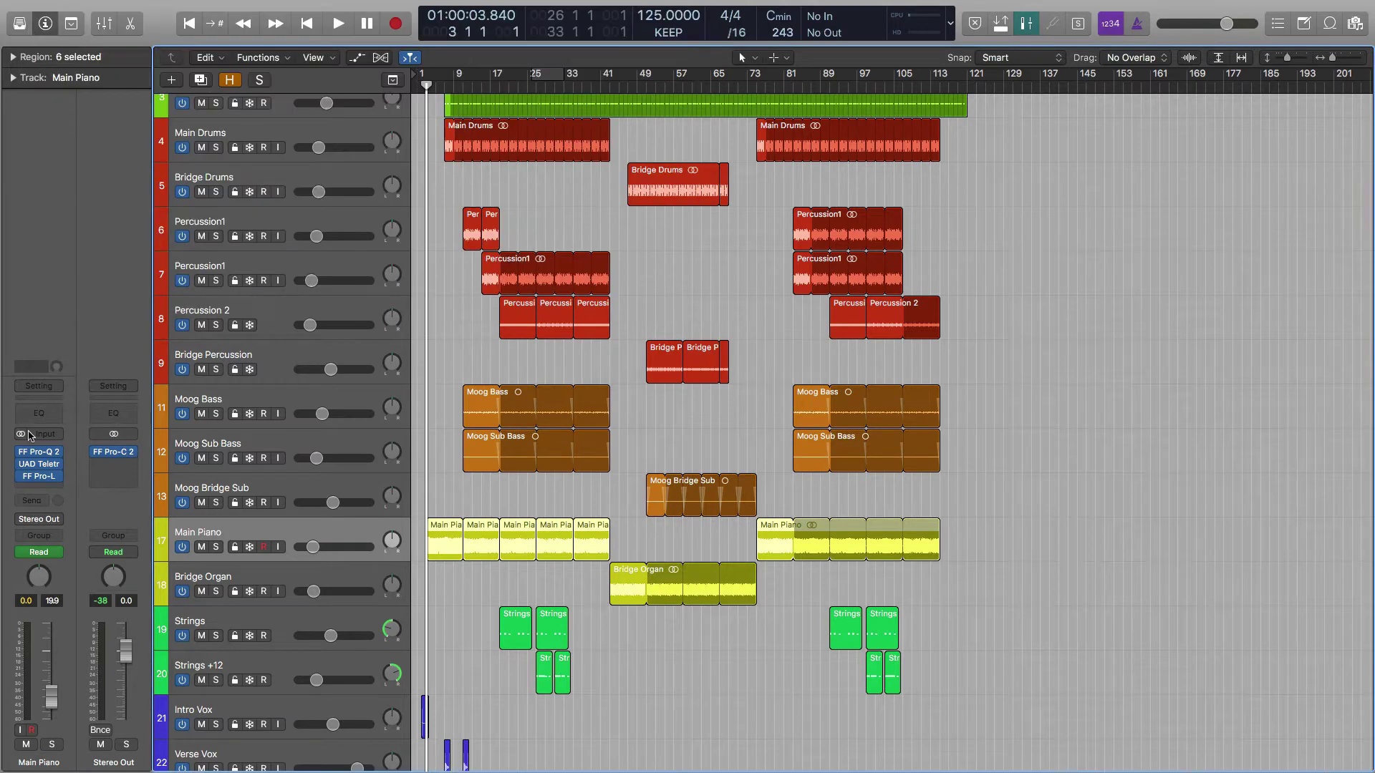
left_click(39, 478)
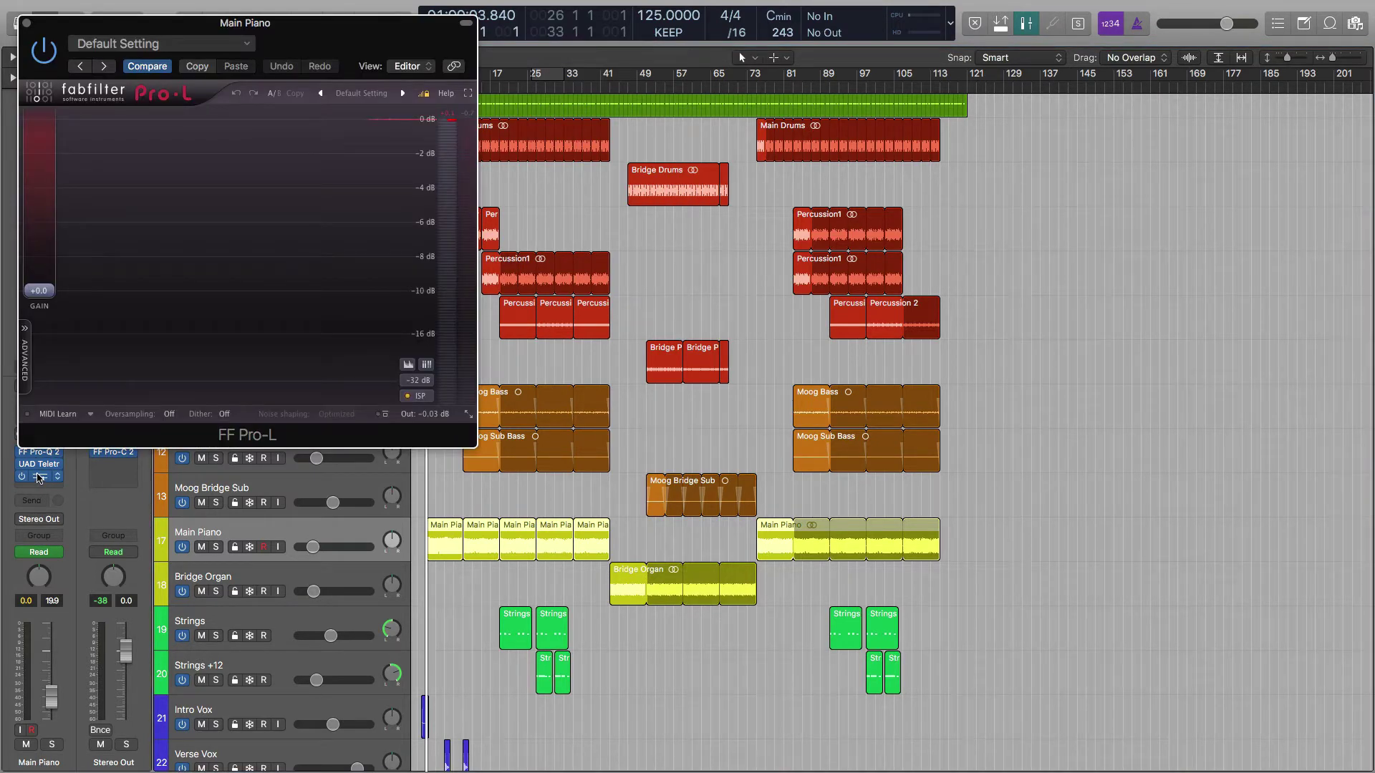
left_click(27, 24)
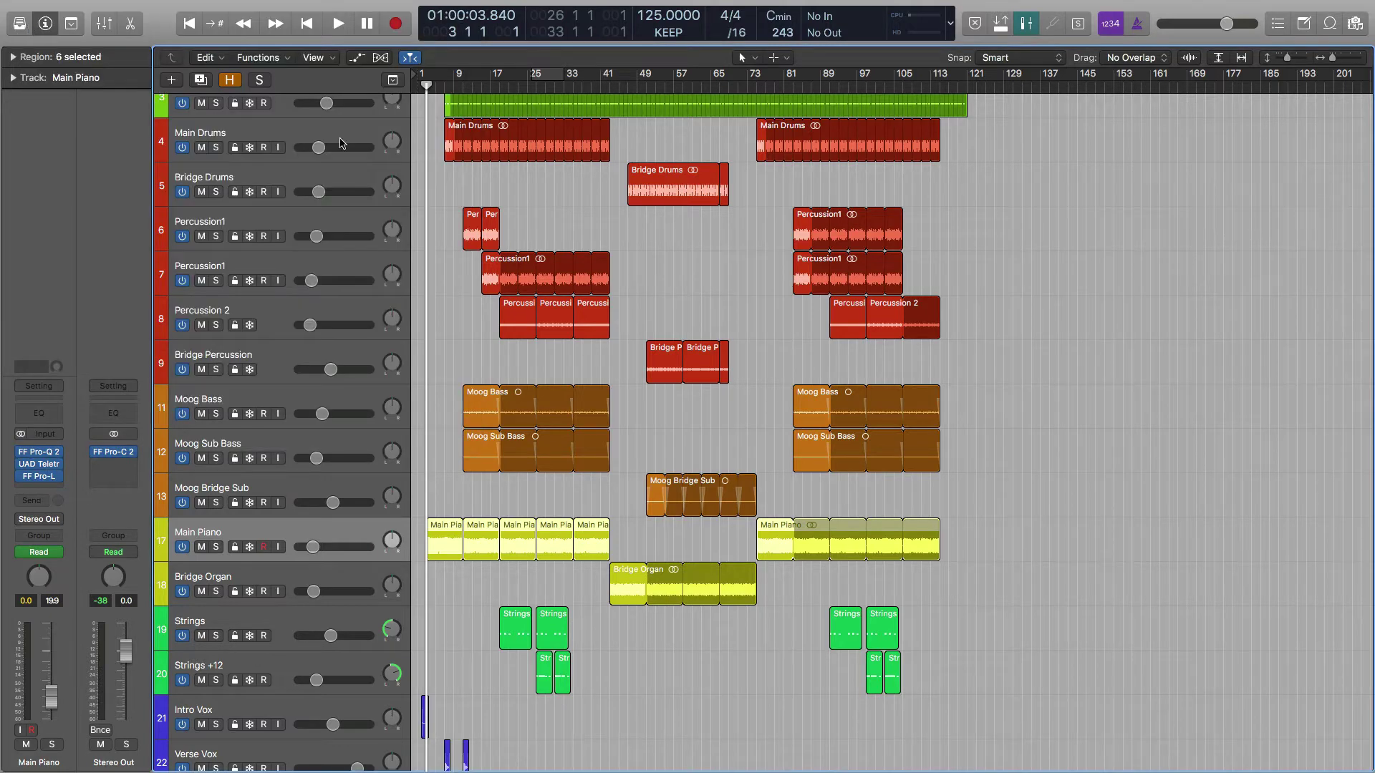
- Solo the Main Piano track, play it back from bar 3, and turn its solo off
left_click(217, 548)
key("space")
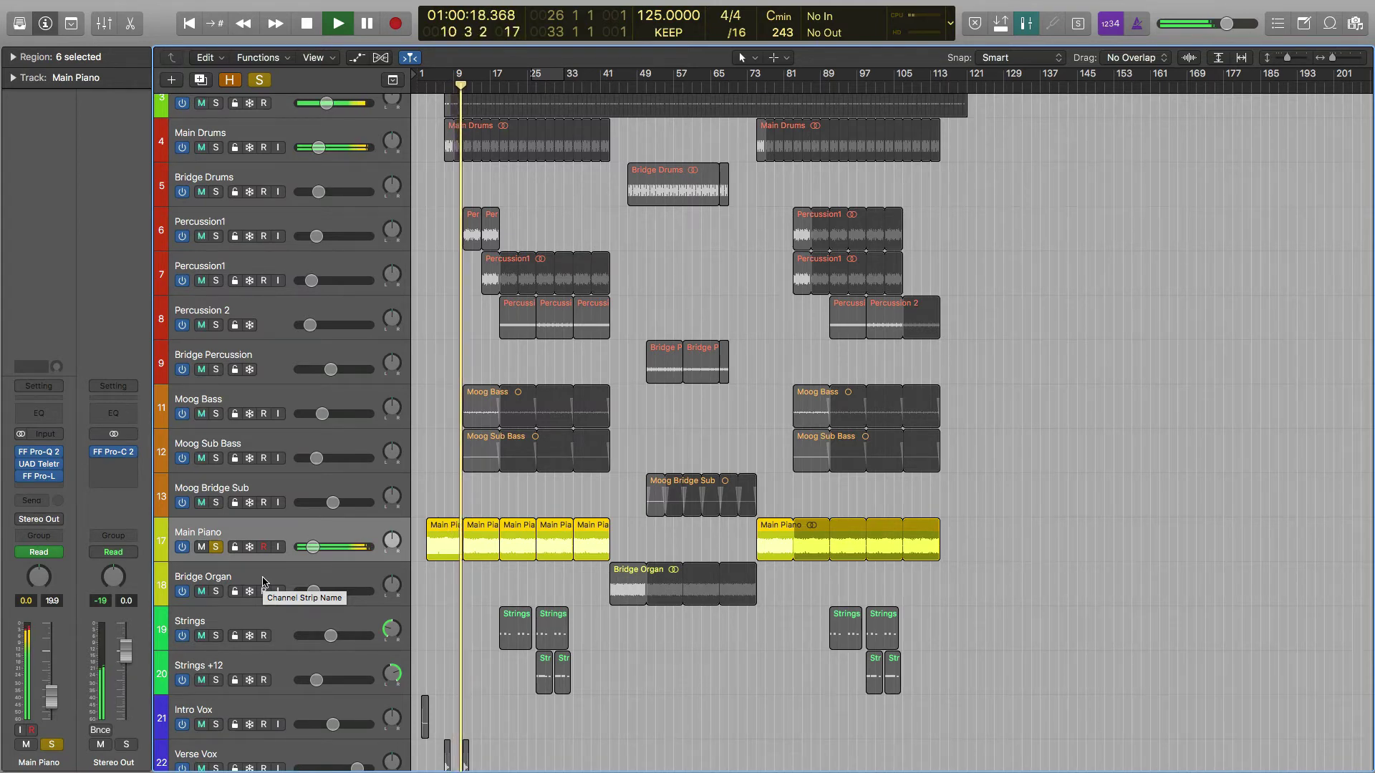
key("space")
left_click(217, 547)
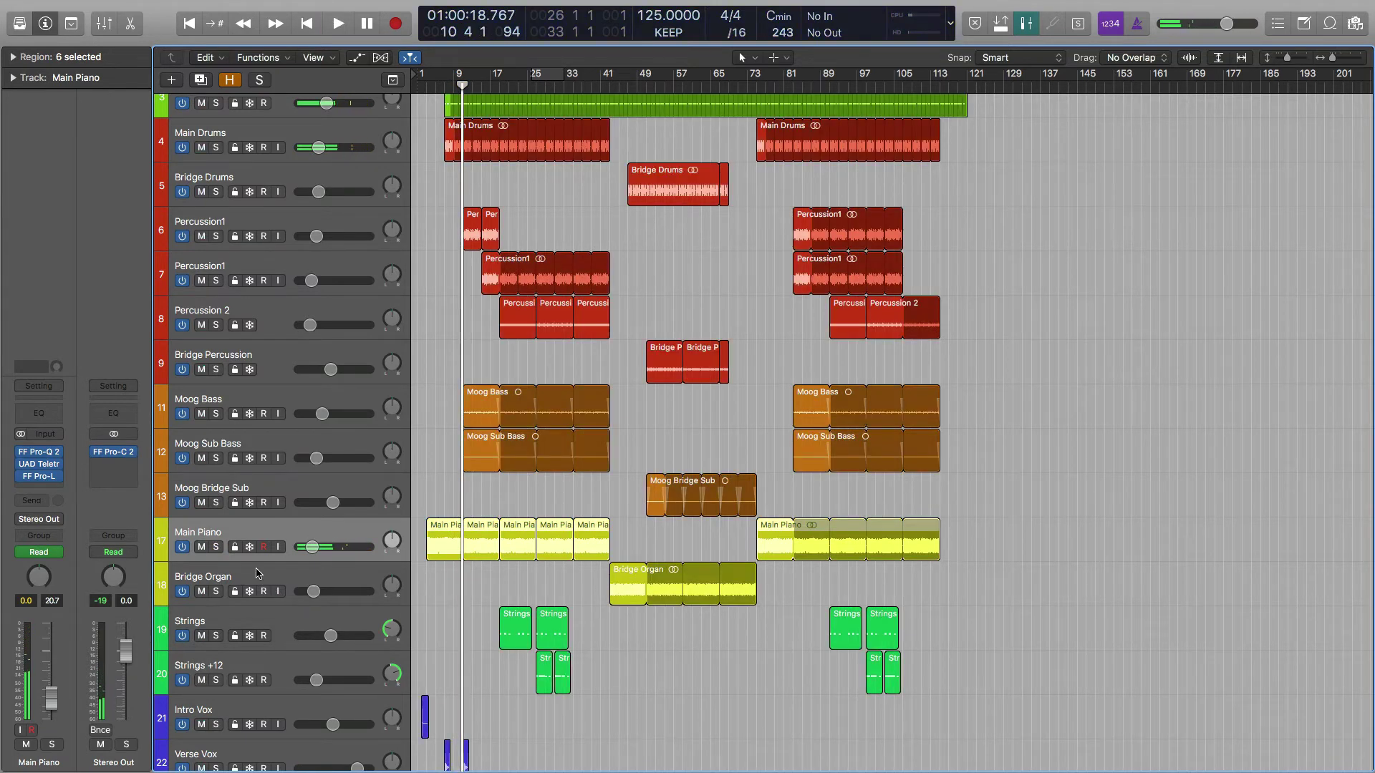
- Select and solo the Bridge Organ track and place the playhead at bar 42
left_click(257, 571)
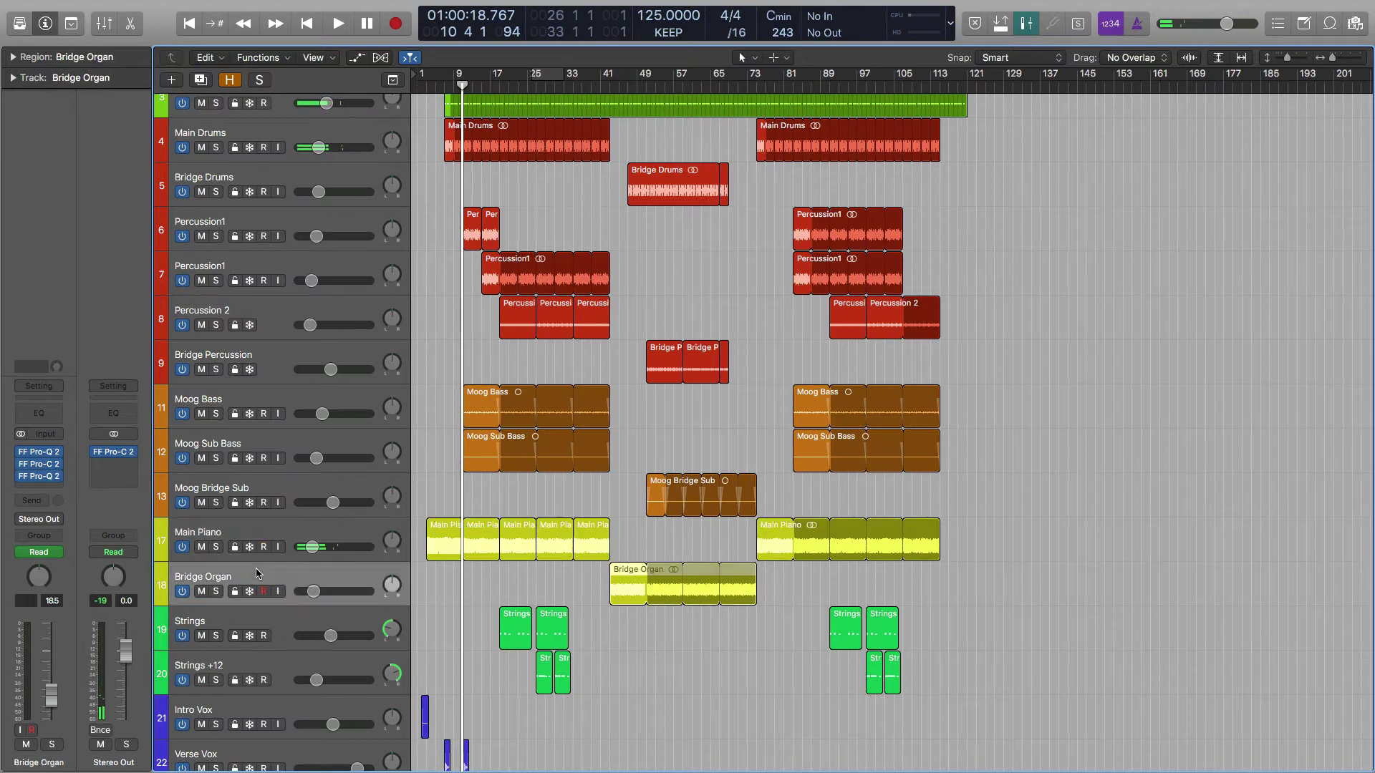
left_click(216, 591)
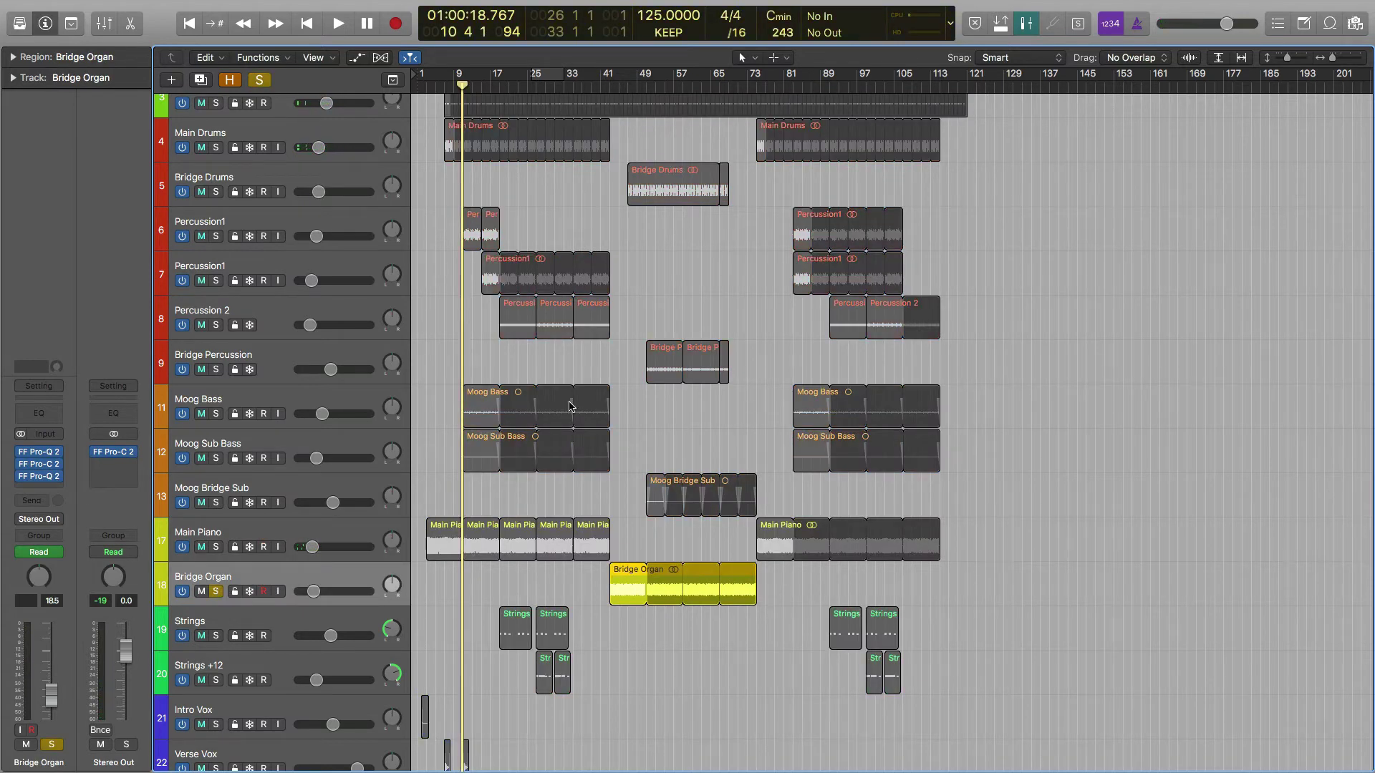
left_click(622, 86)
left_click(613, 87)
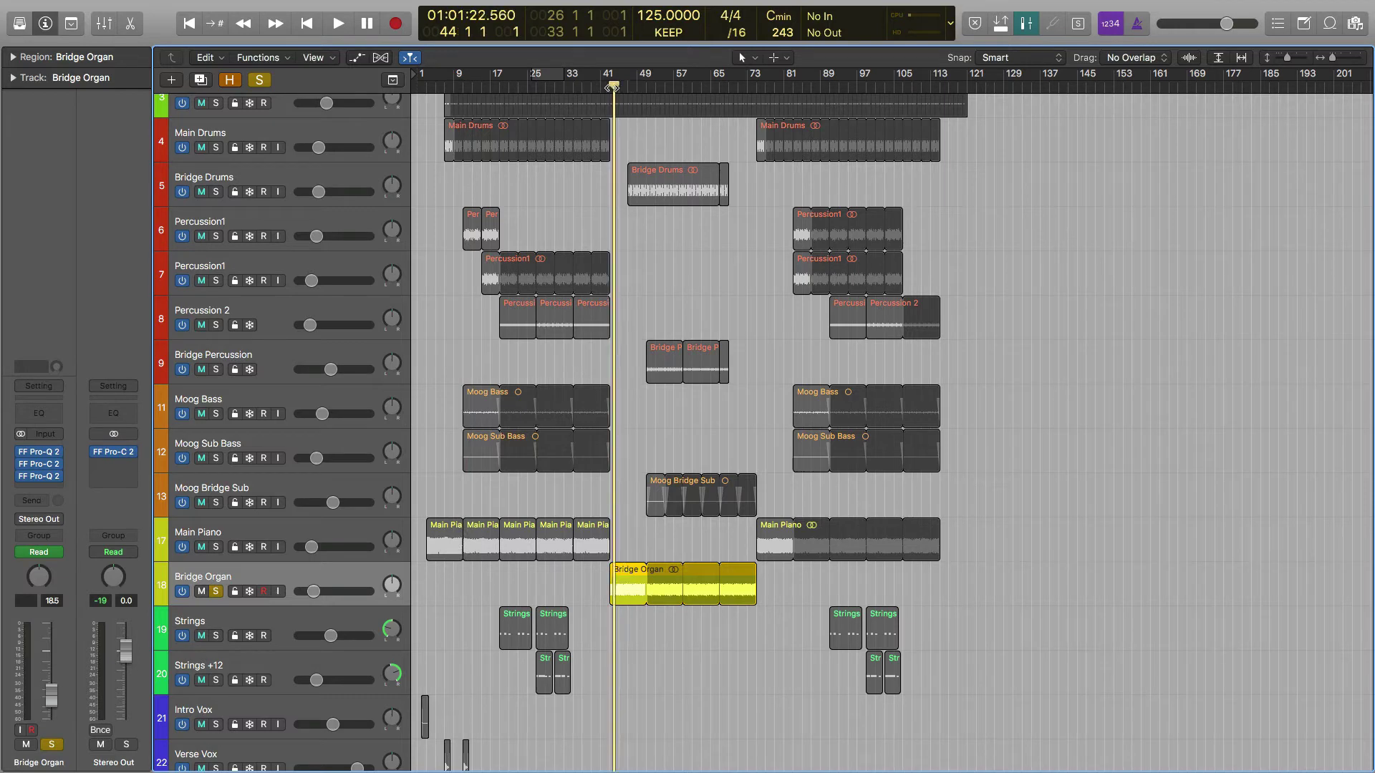
left_click(606, 86)
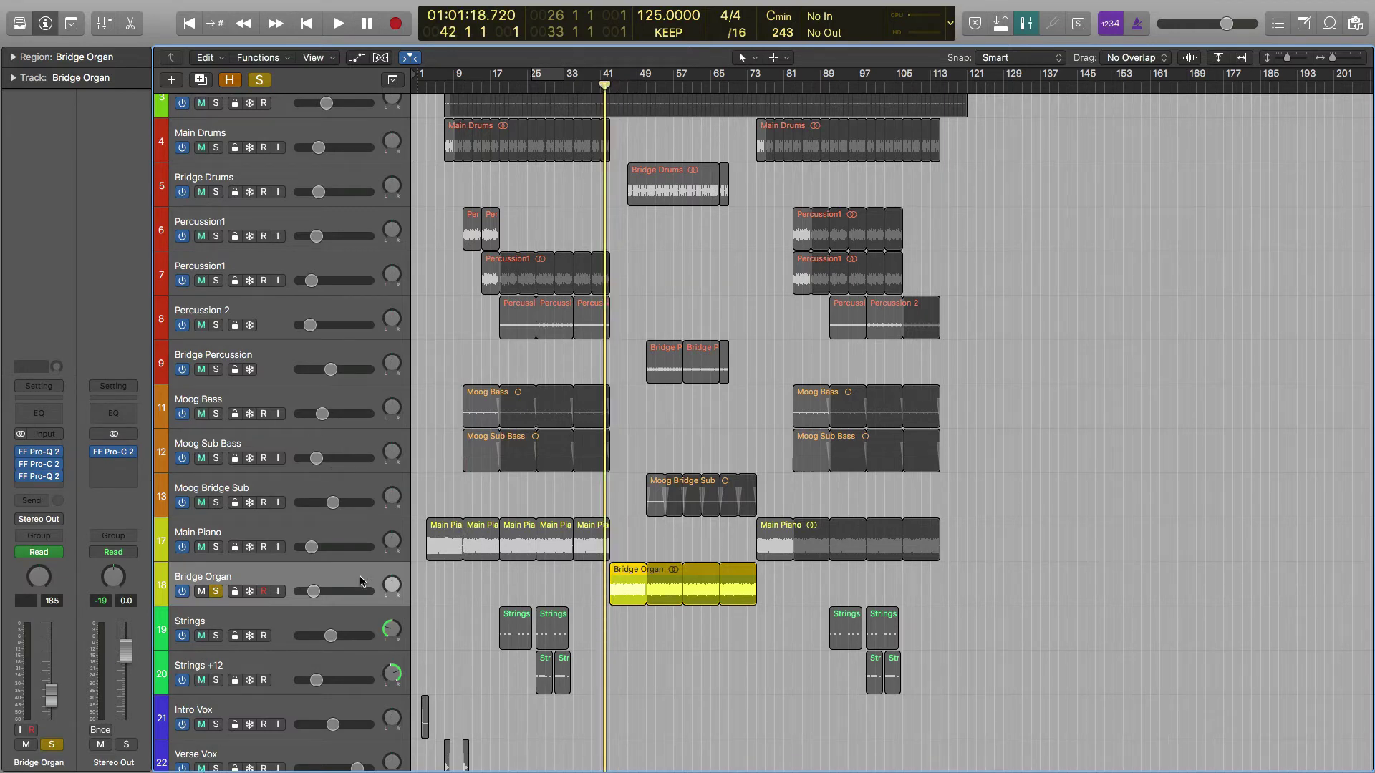
- Examine the first and third FF Pro-Q 2 filters on the Bridge Organ track with track automation shown, closing each plug-in window
left_click(42, 456)
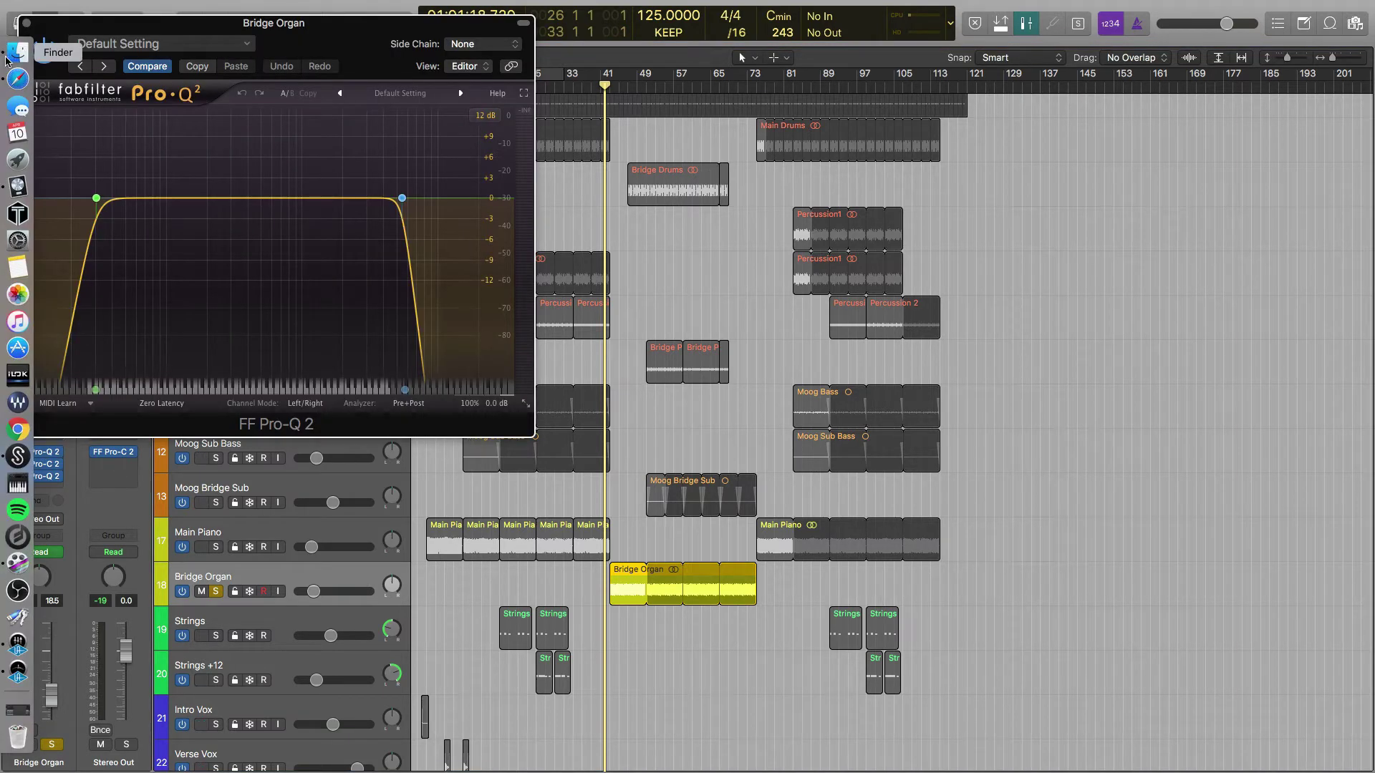
left_click(25, 23)
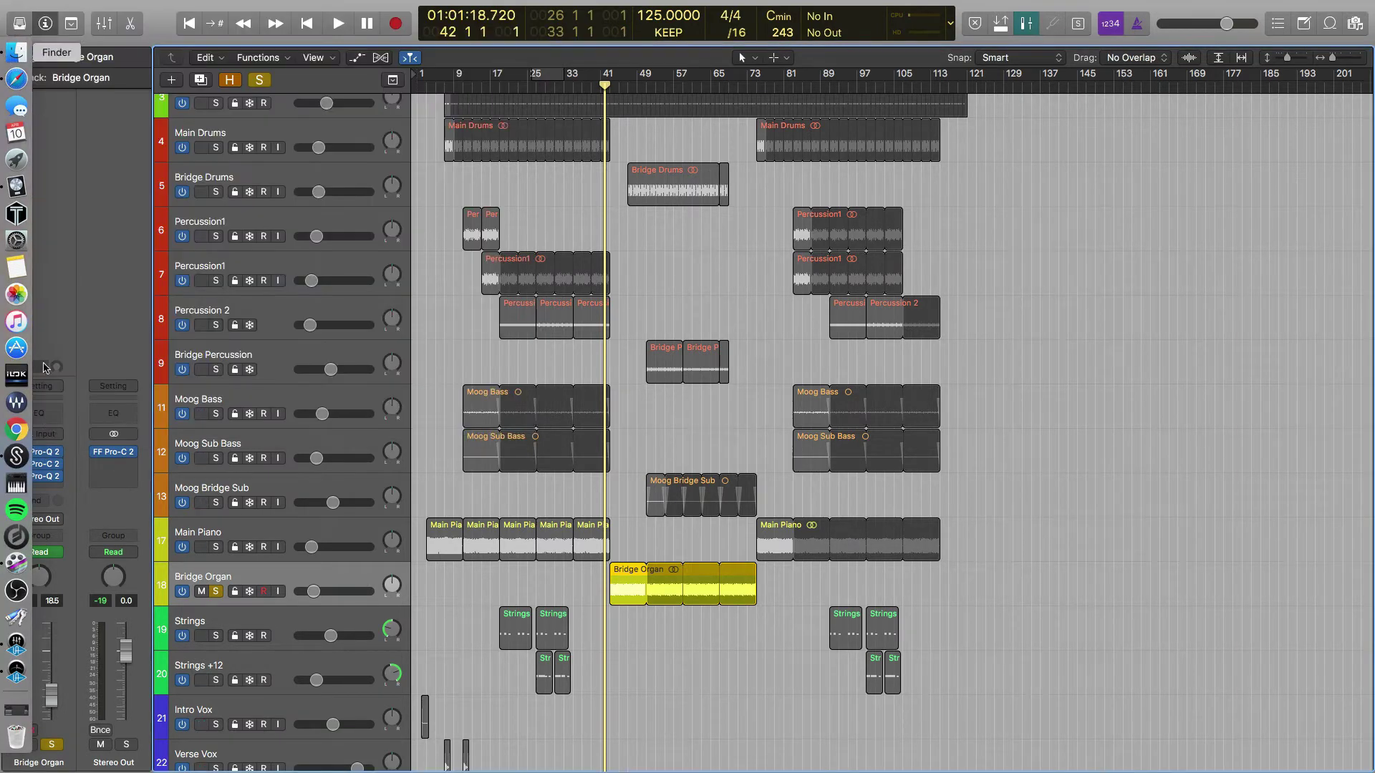
left_click(42, 480)
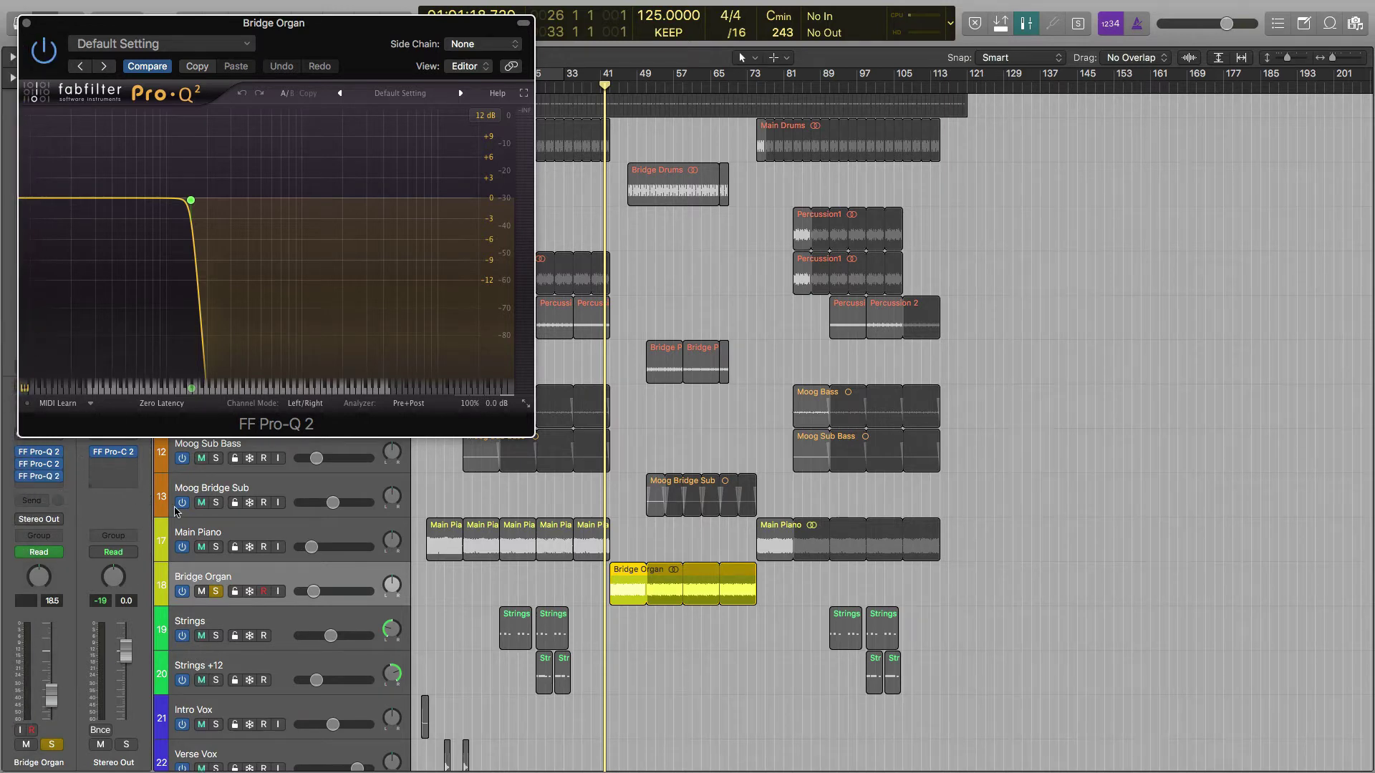
key("a")
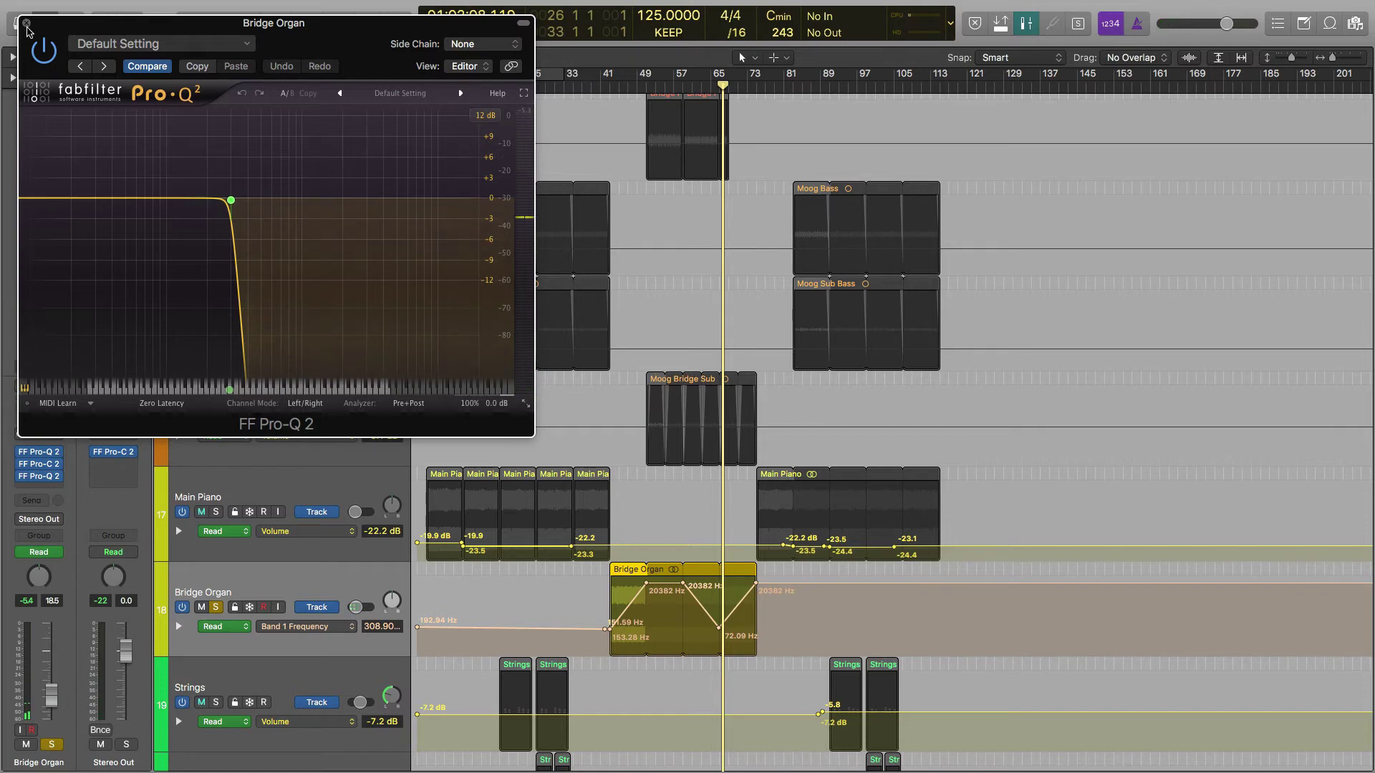
left_click(26, 23)
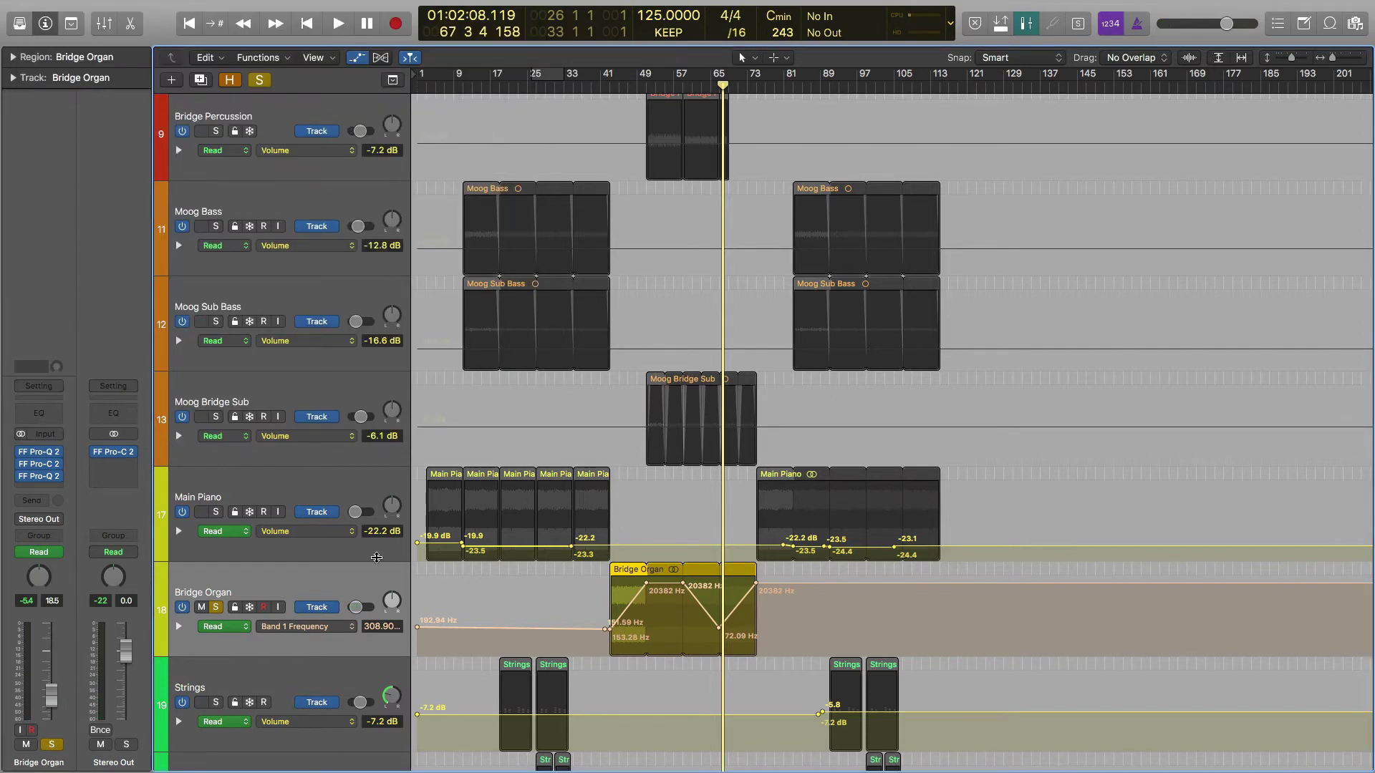
- Select and solo the Strings track in place of Bridge Organ, and play it back from bar 19
scroll(376, 557, "down", 5)
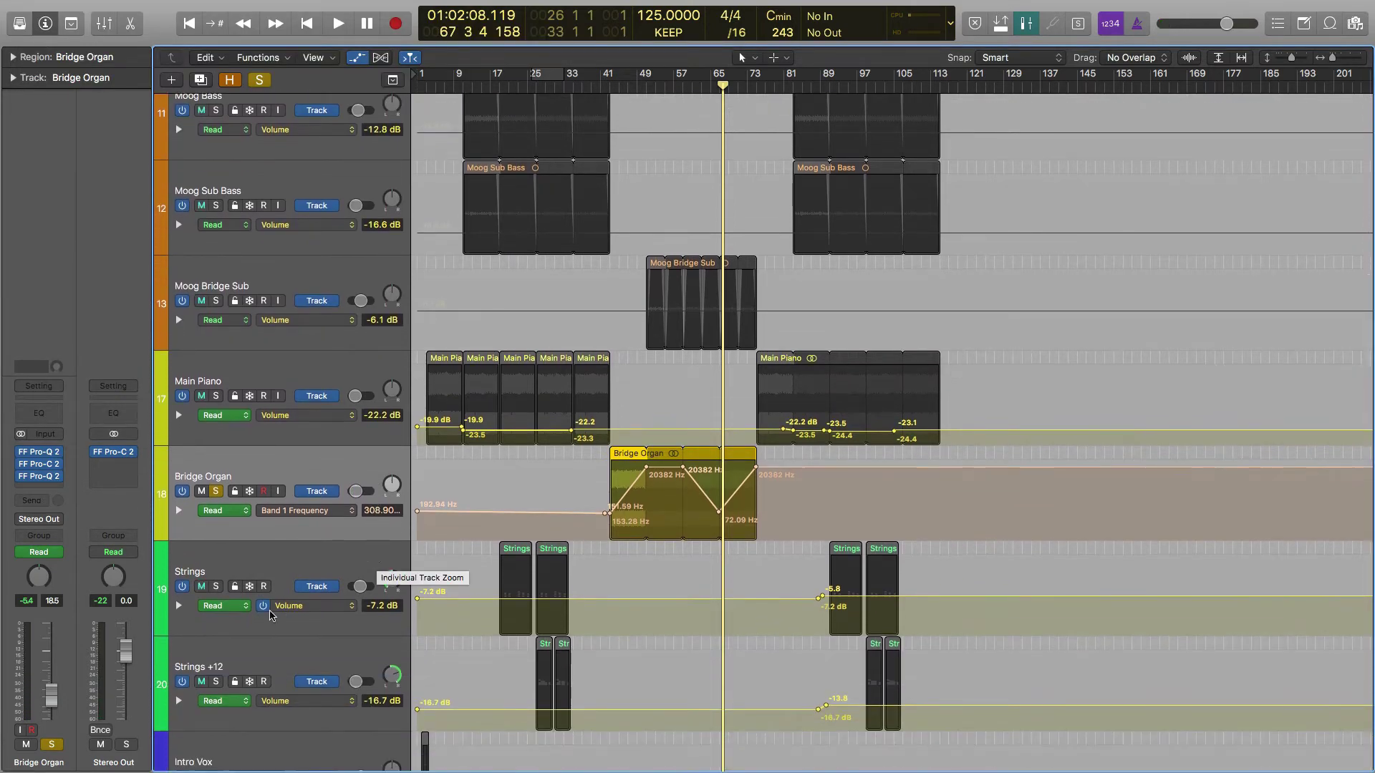
left_click(216, 587)
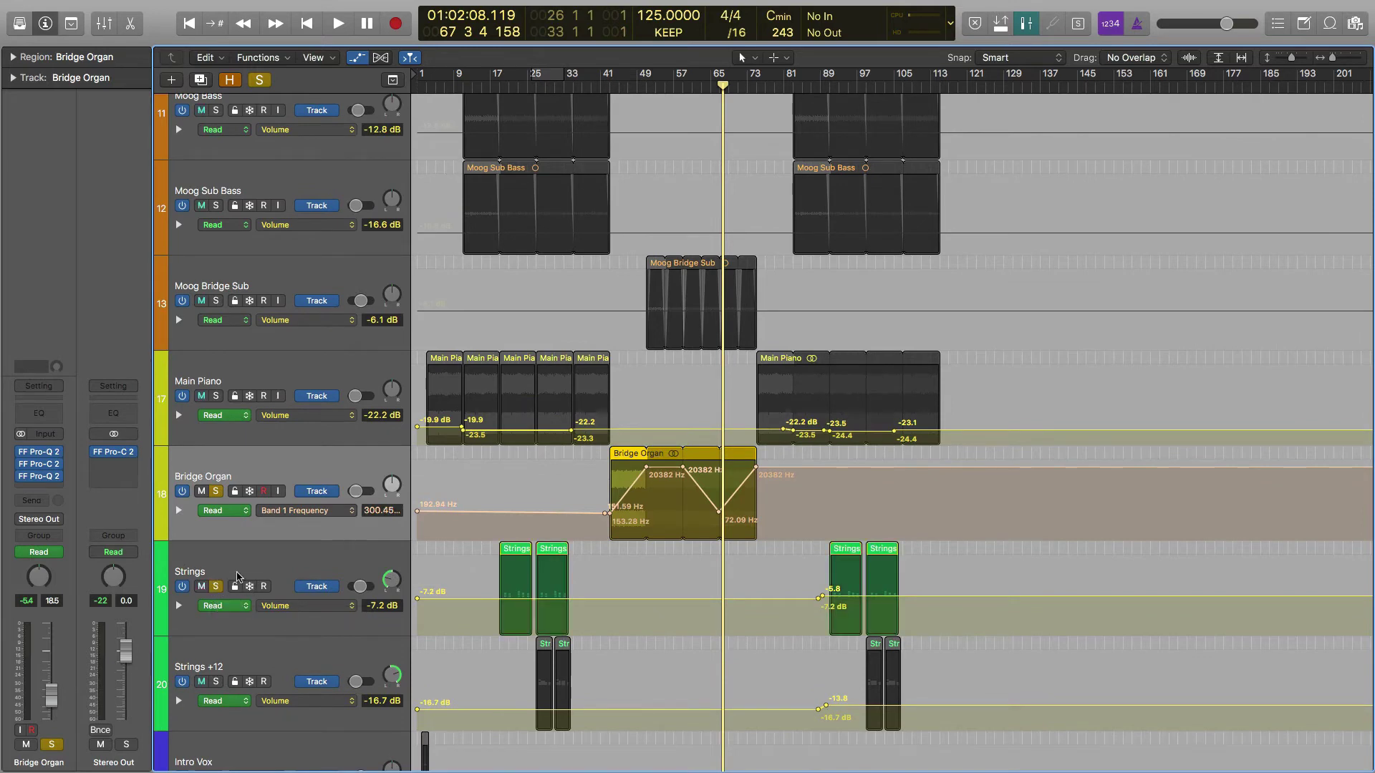
left_click(261, 565)
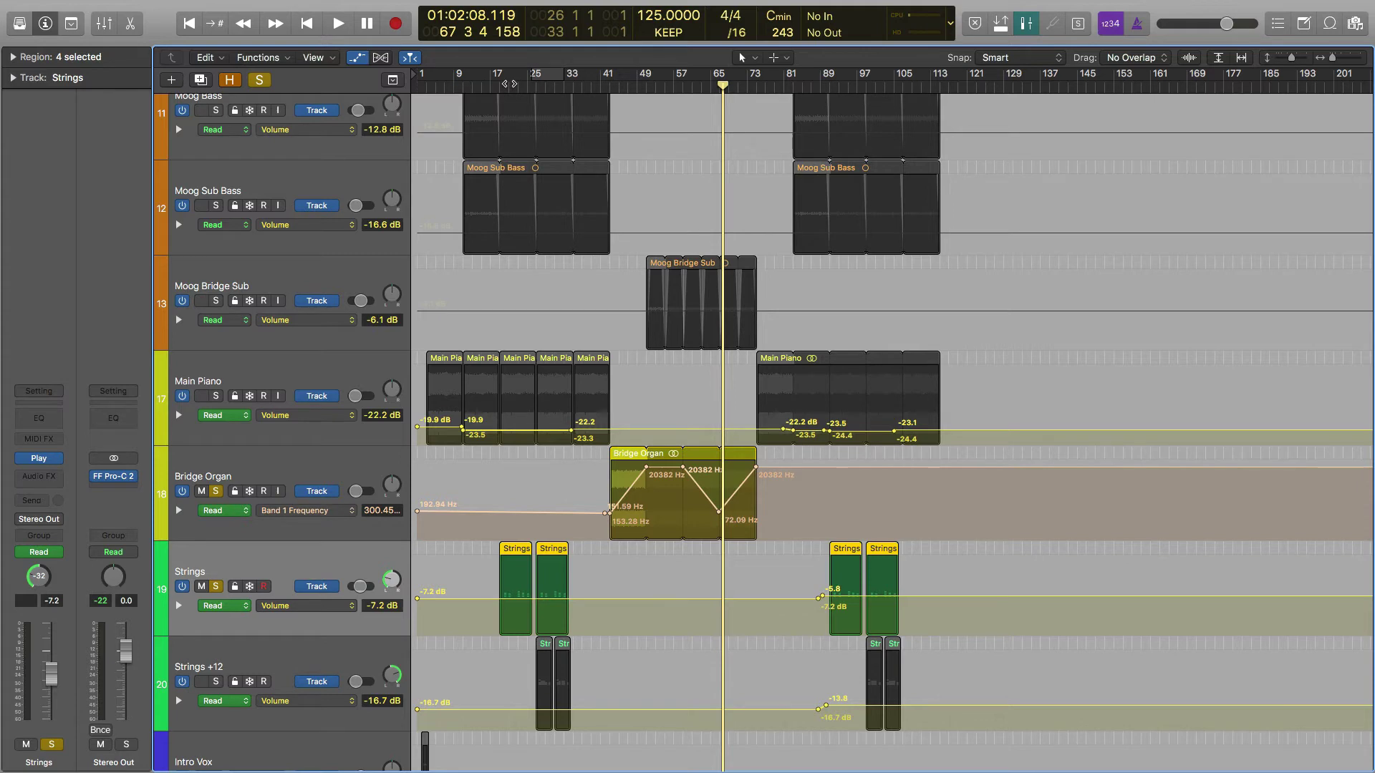
left_click(509, 84)
left_click(499, 85)
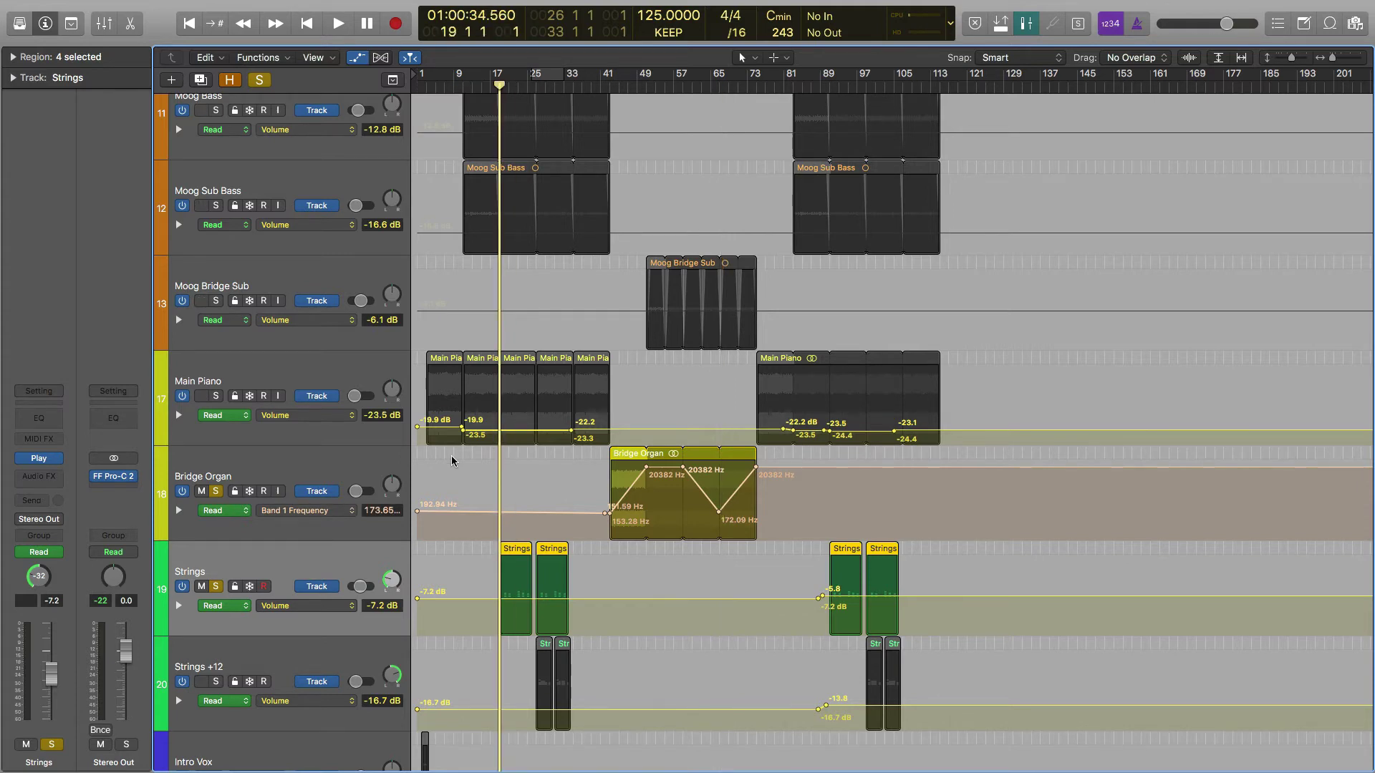
left_click(215, 492)
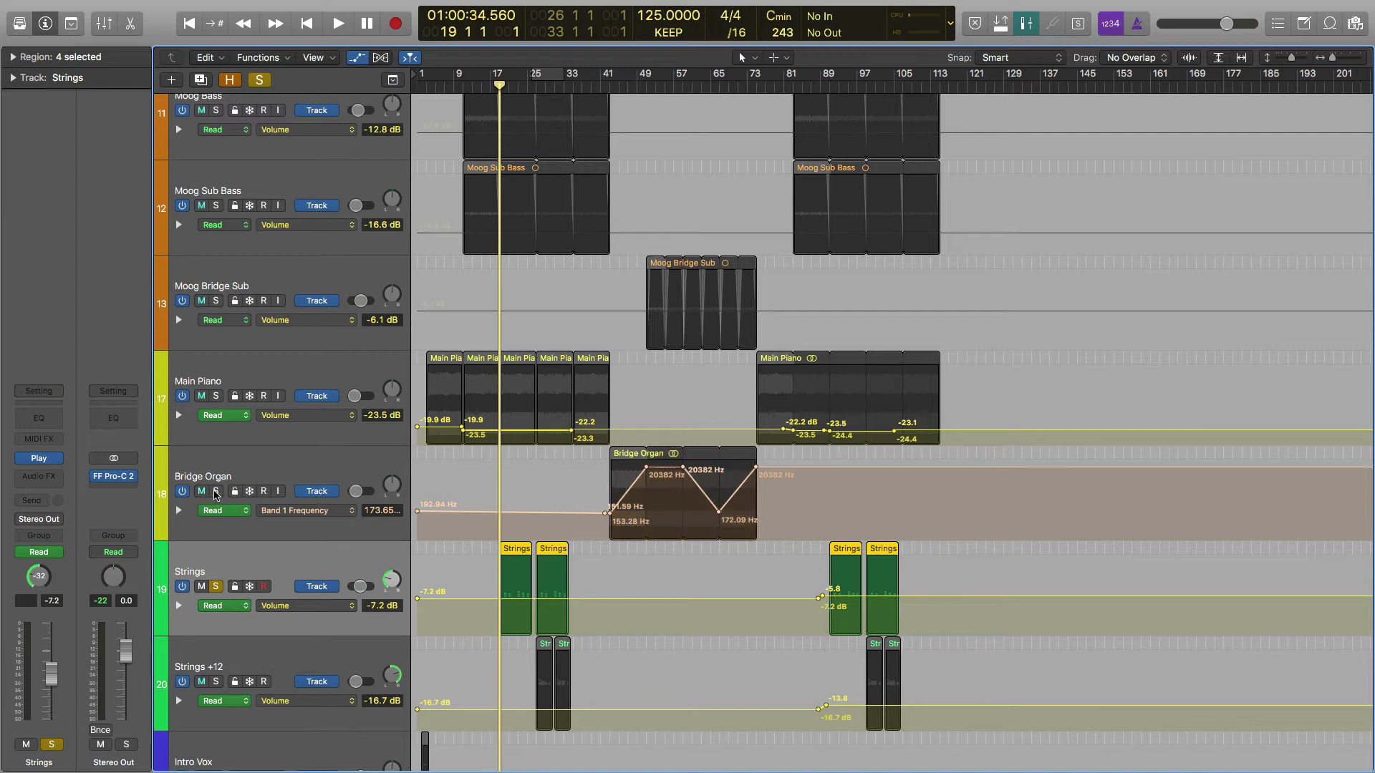
key("space")
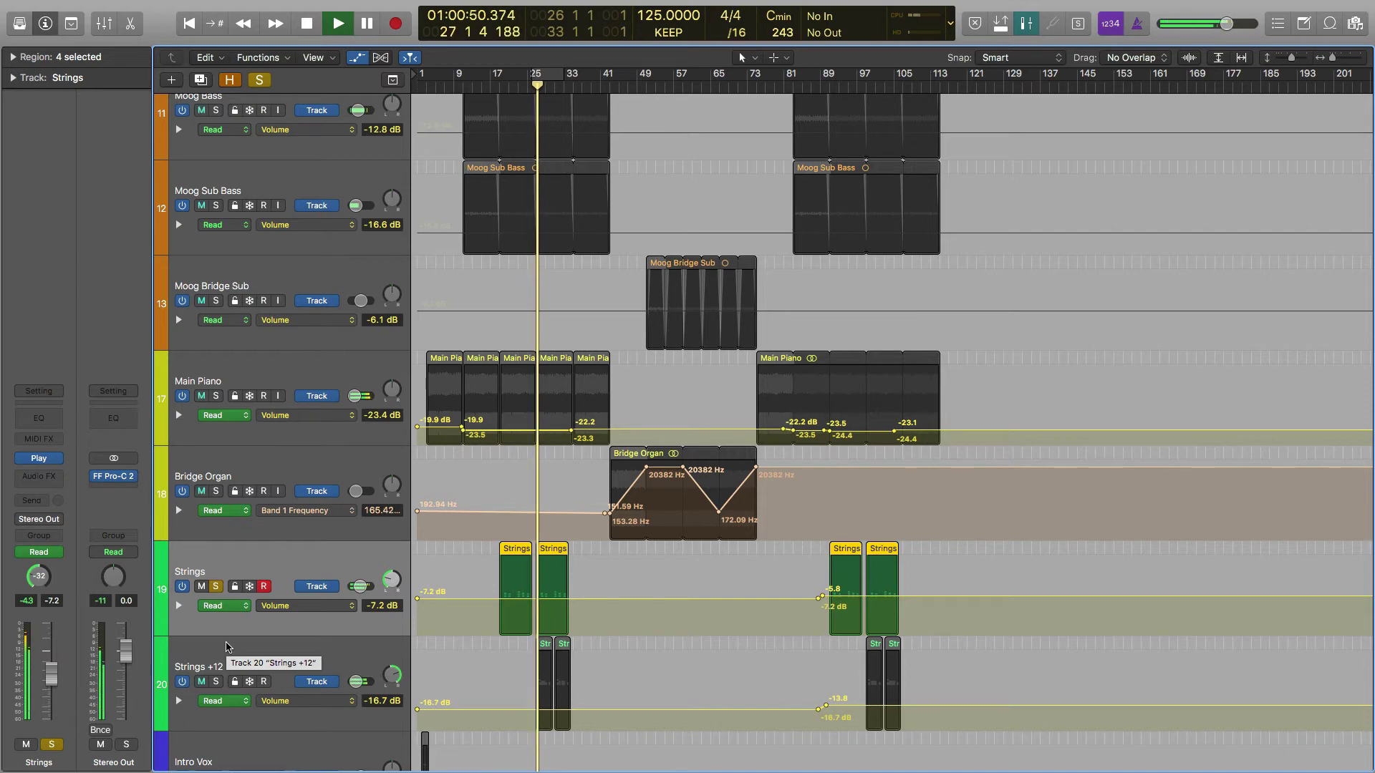
scroll(228, 647, "down", 1)
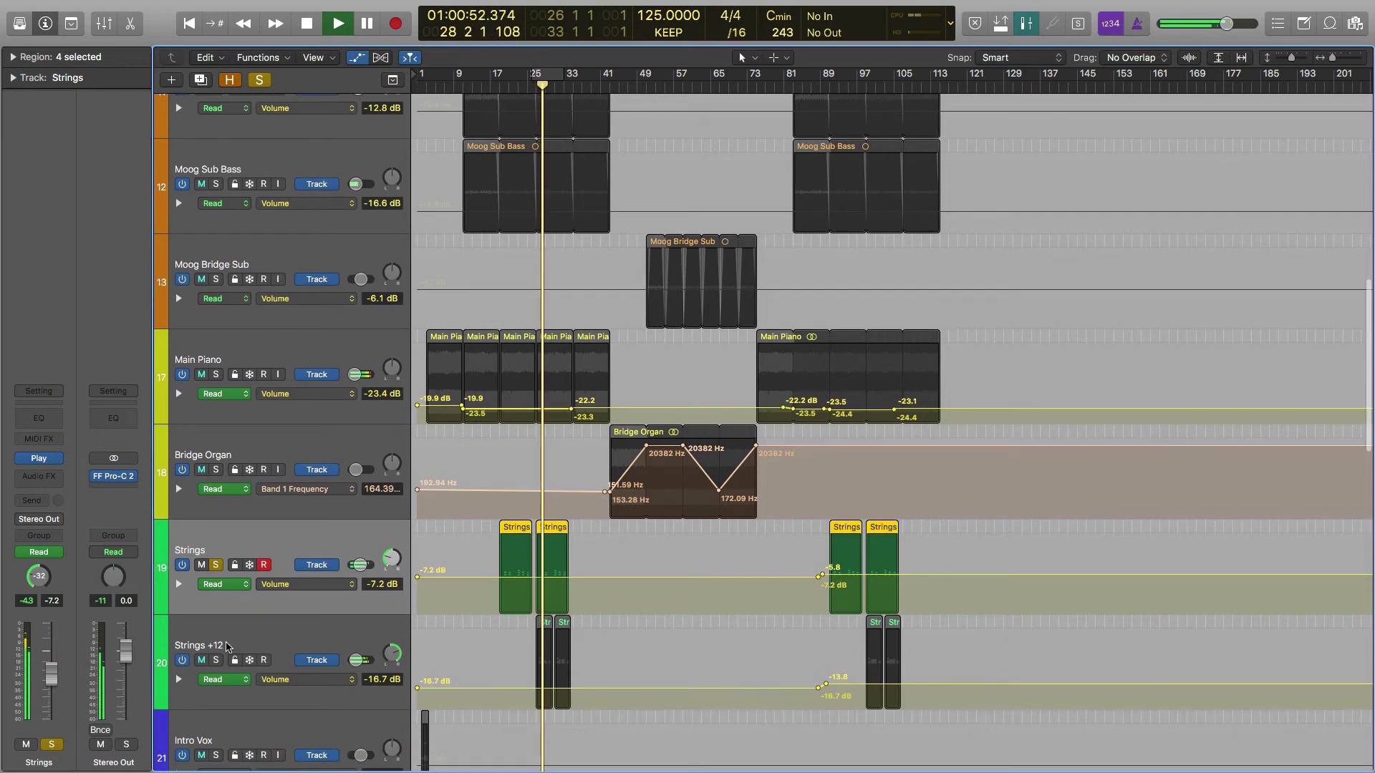
key("space")
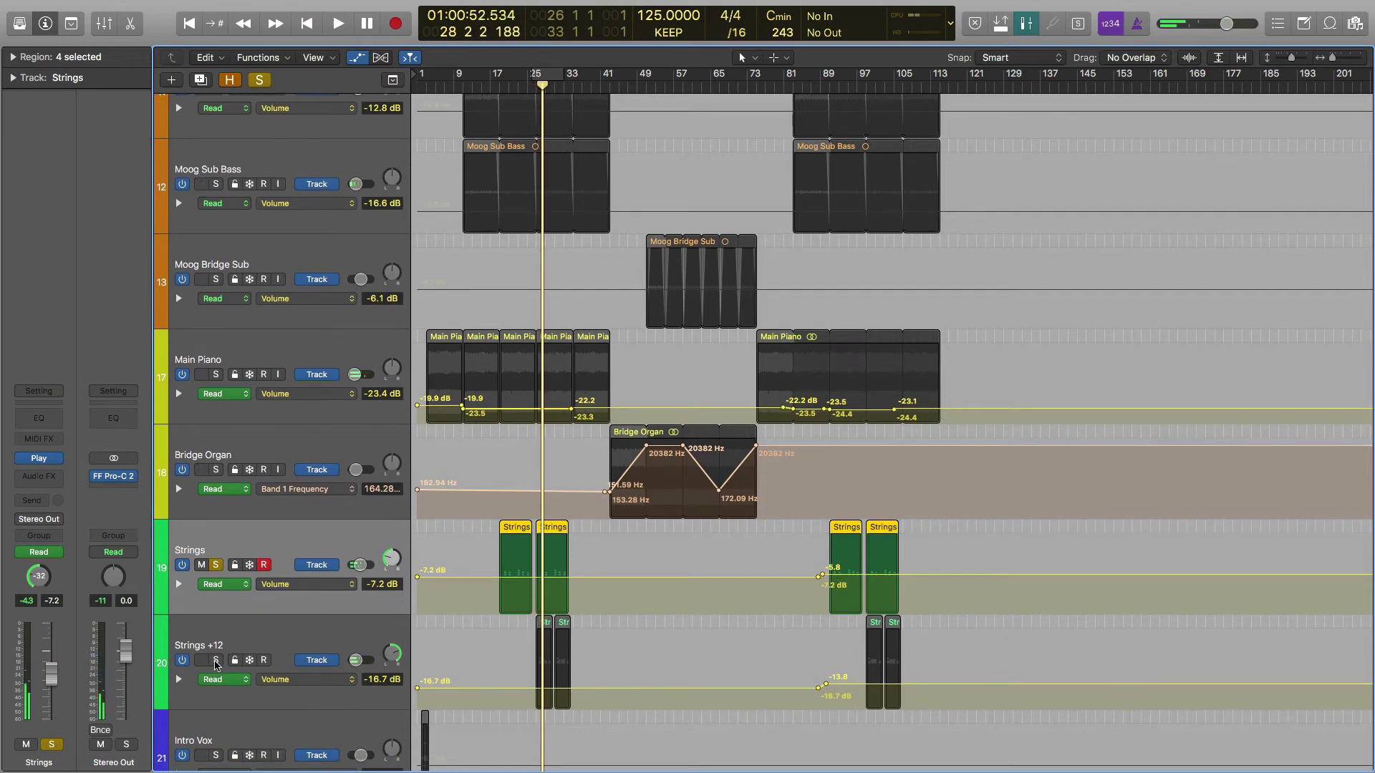
- Solo the Strings +12 track in place of Strings, play it back from bar 26, and turn its solo off
left_click(216, 662)
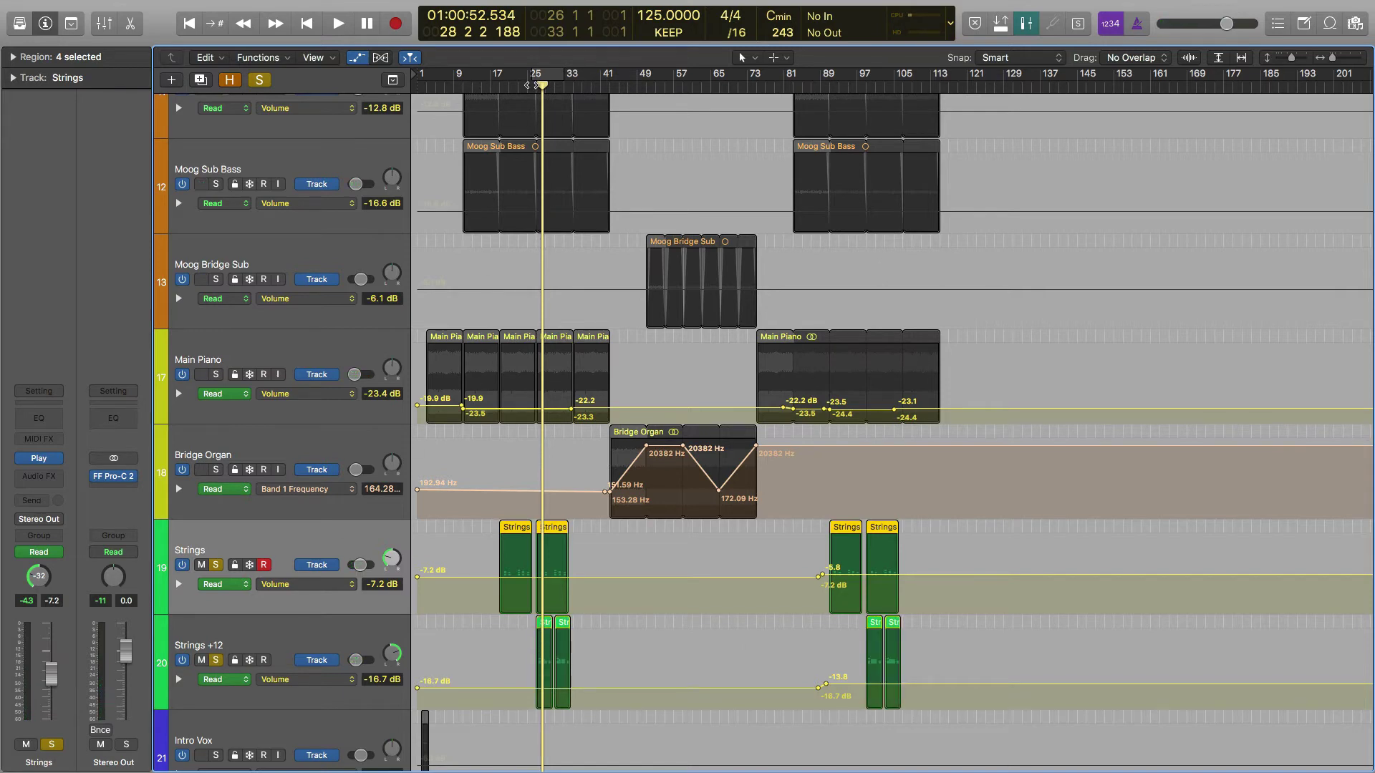
left_click(530, 86)
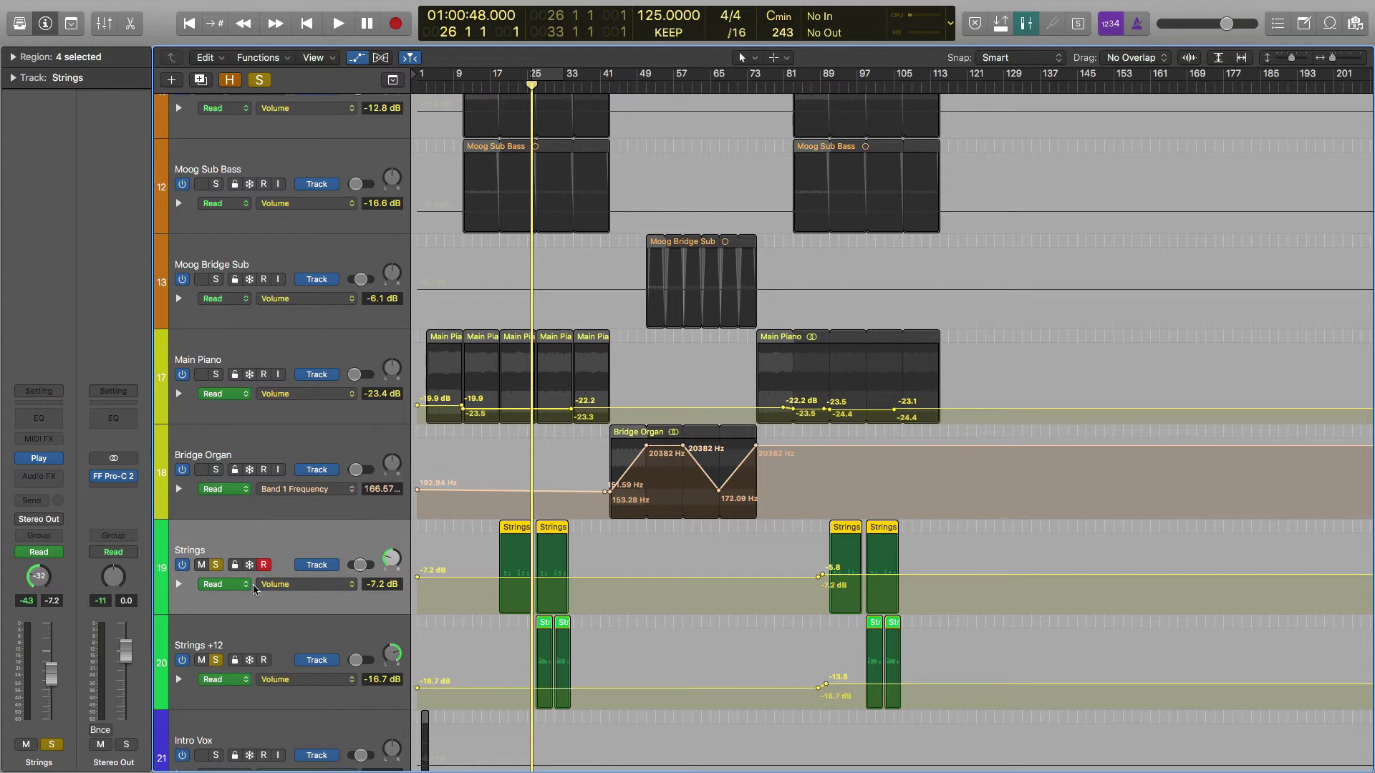
left_click(216, 566)
key("space")
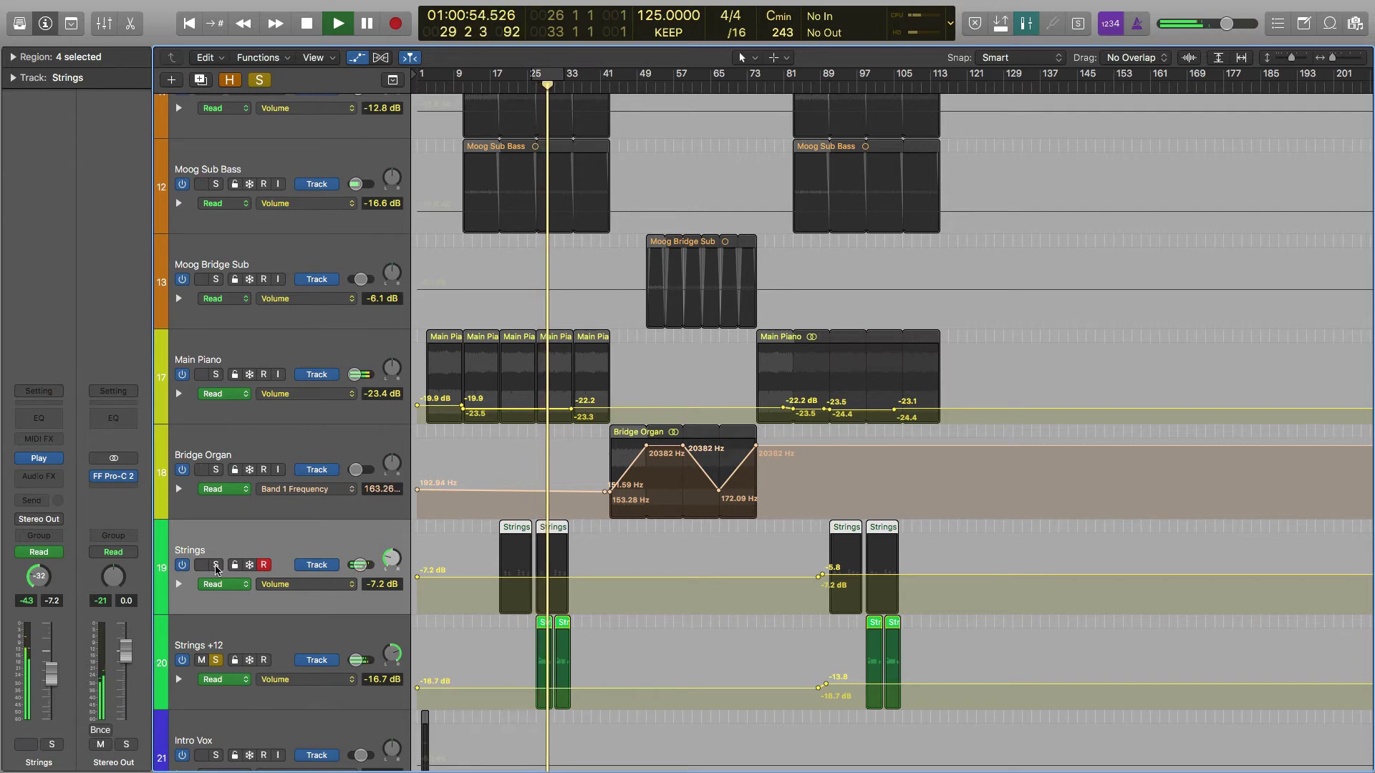
key("space")
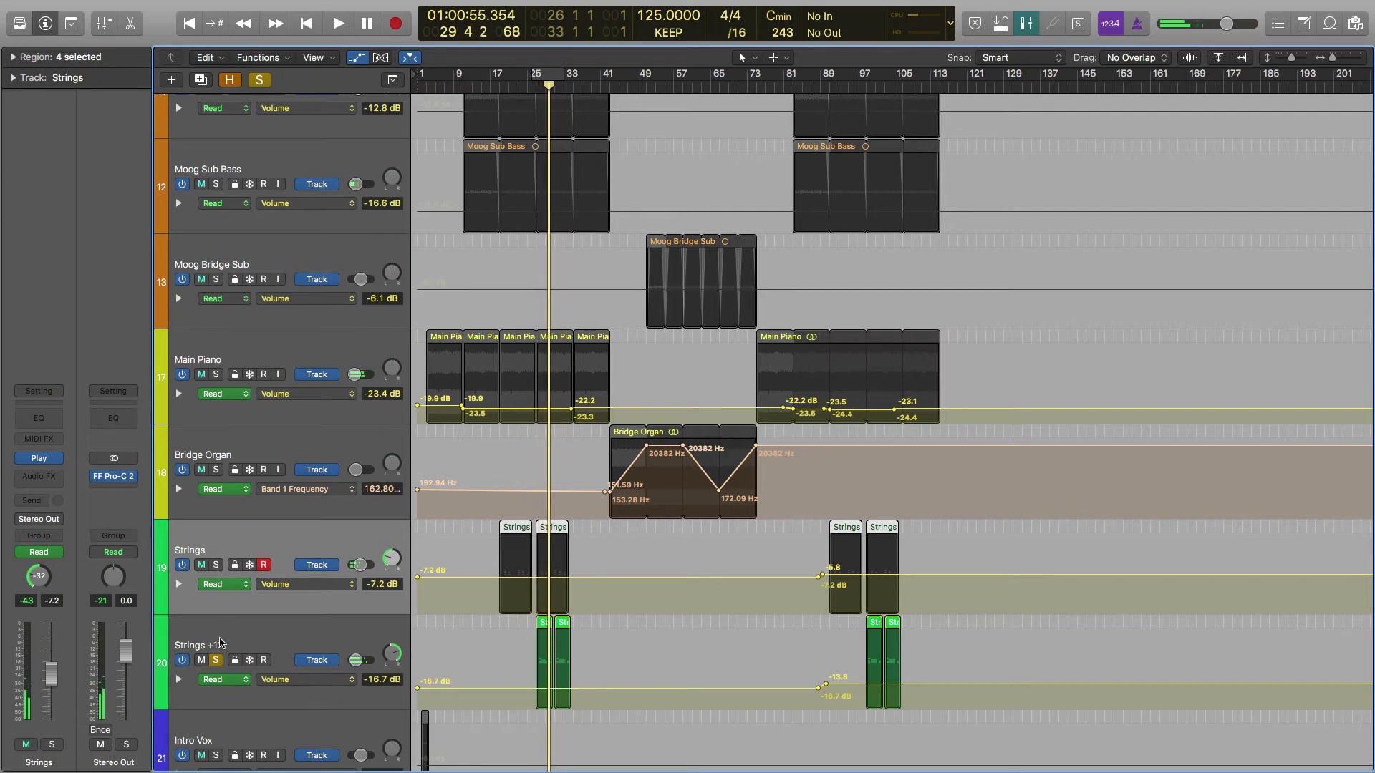
left_click(215, 660)
- Select and solo the Intro Vox track and play it back from the start of its region
scroll(217, 663, "down", 5)
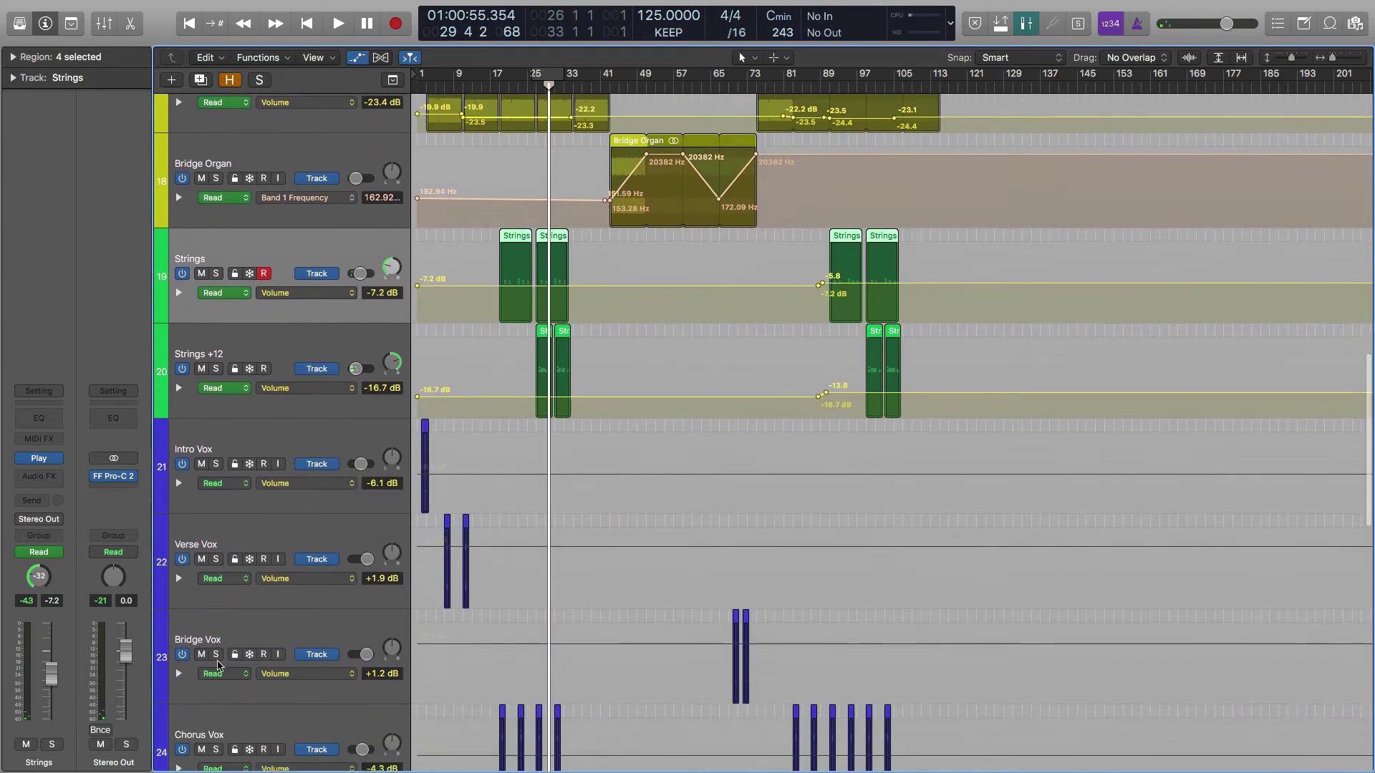
scroll(218, 664, "down", 2)
left_click(226, 369)
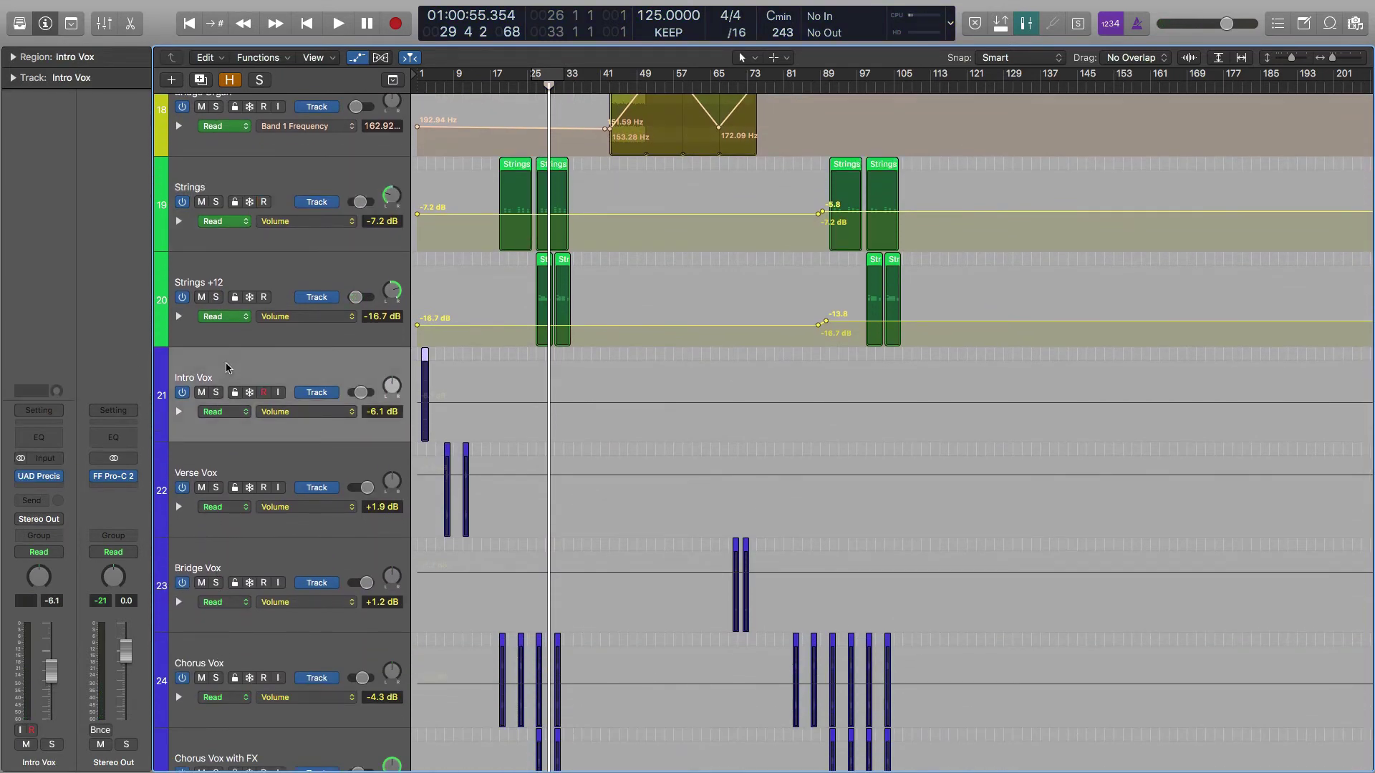
key("super+Right")
key("super+Right")
key("super+Right")
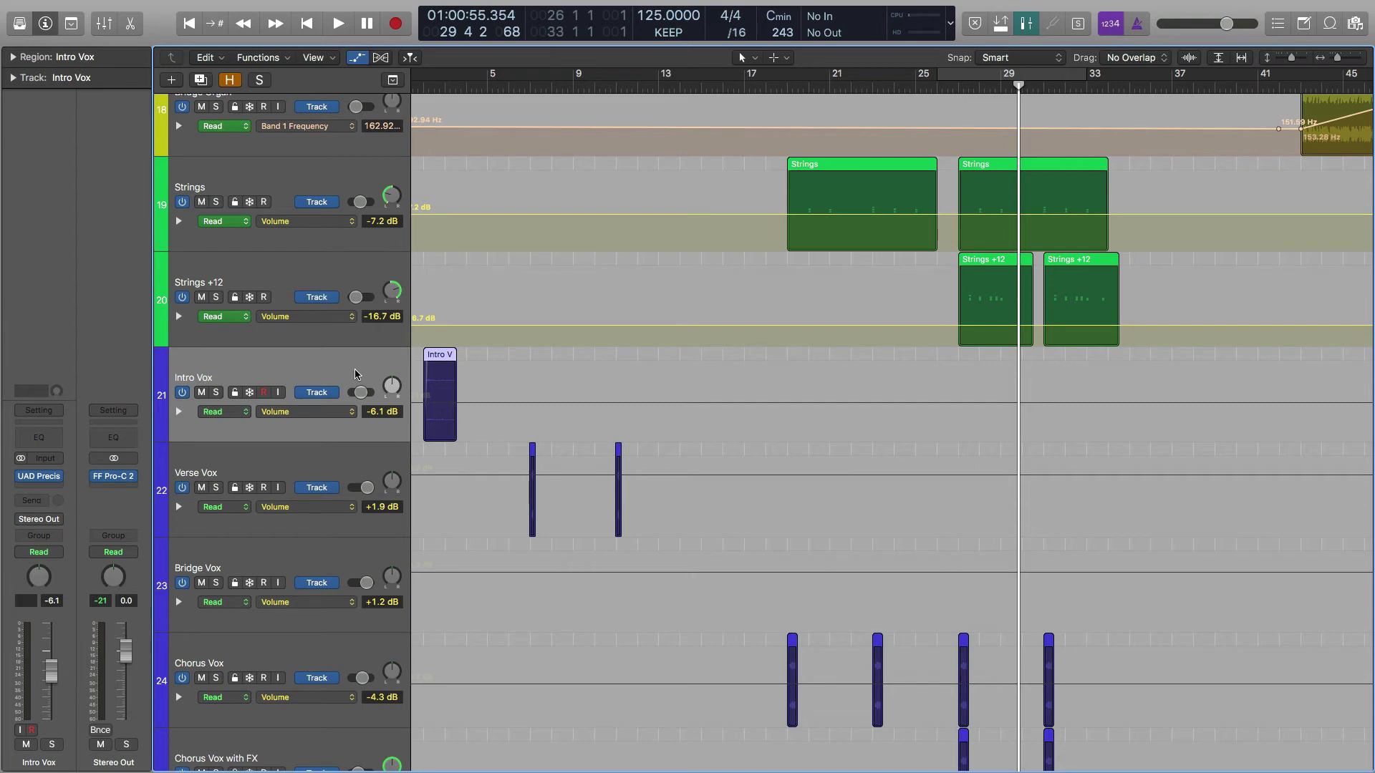
left_click(216, 393)
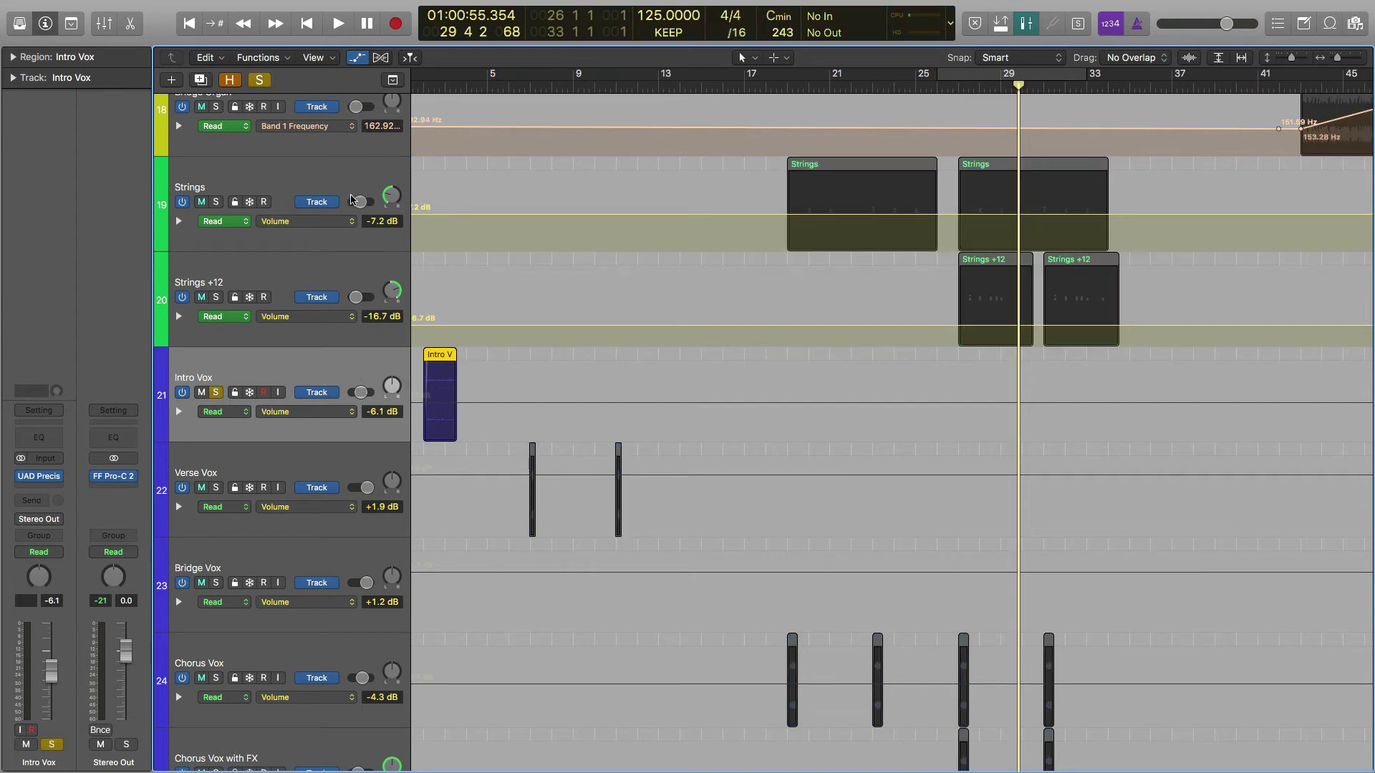
left_click(423, 88)
key("space")
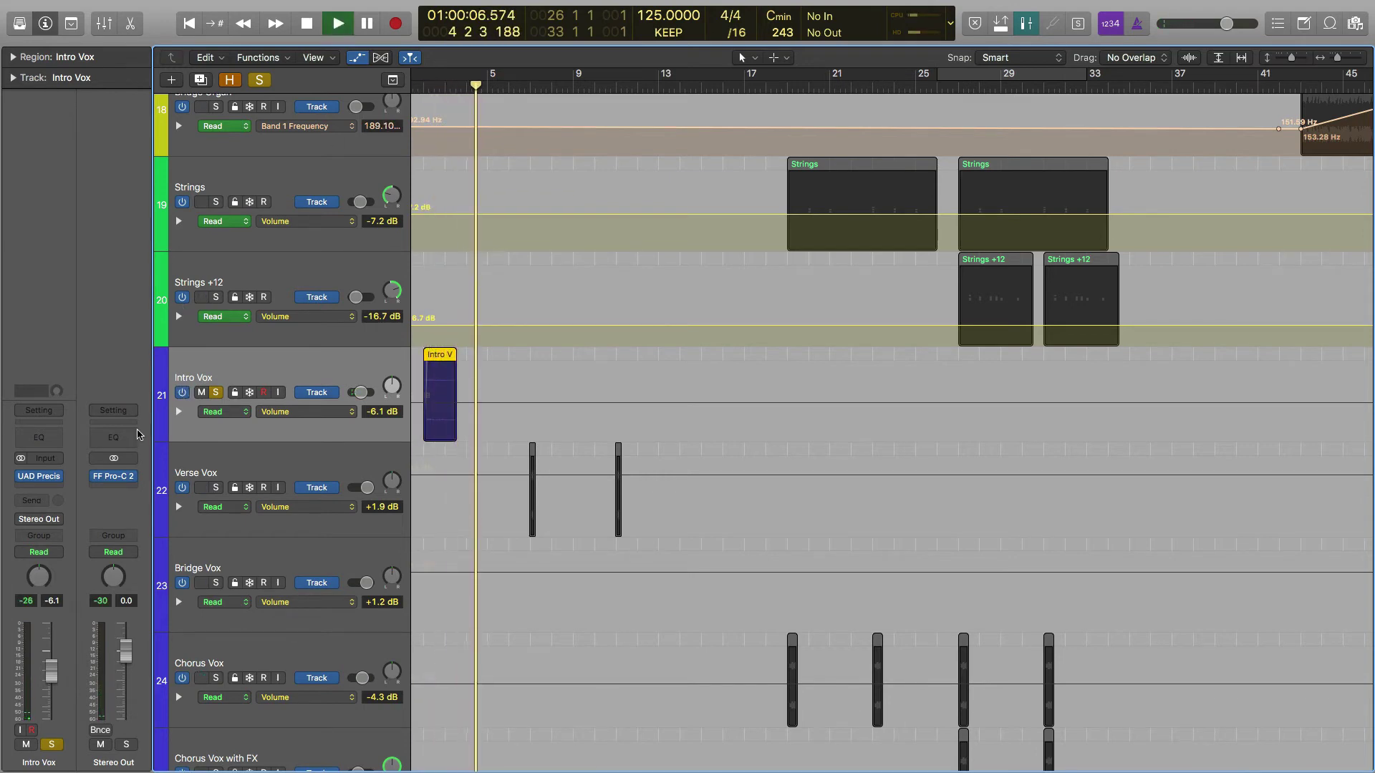
- Stop playback and examine the UAD Precision Delay Mod plug-in on the Intro Vox track, closing its window
key("space")
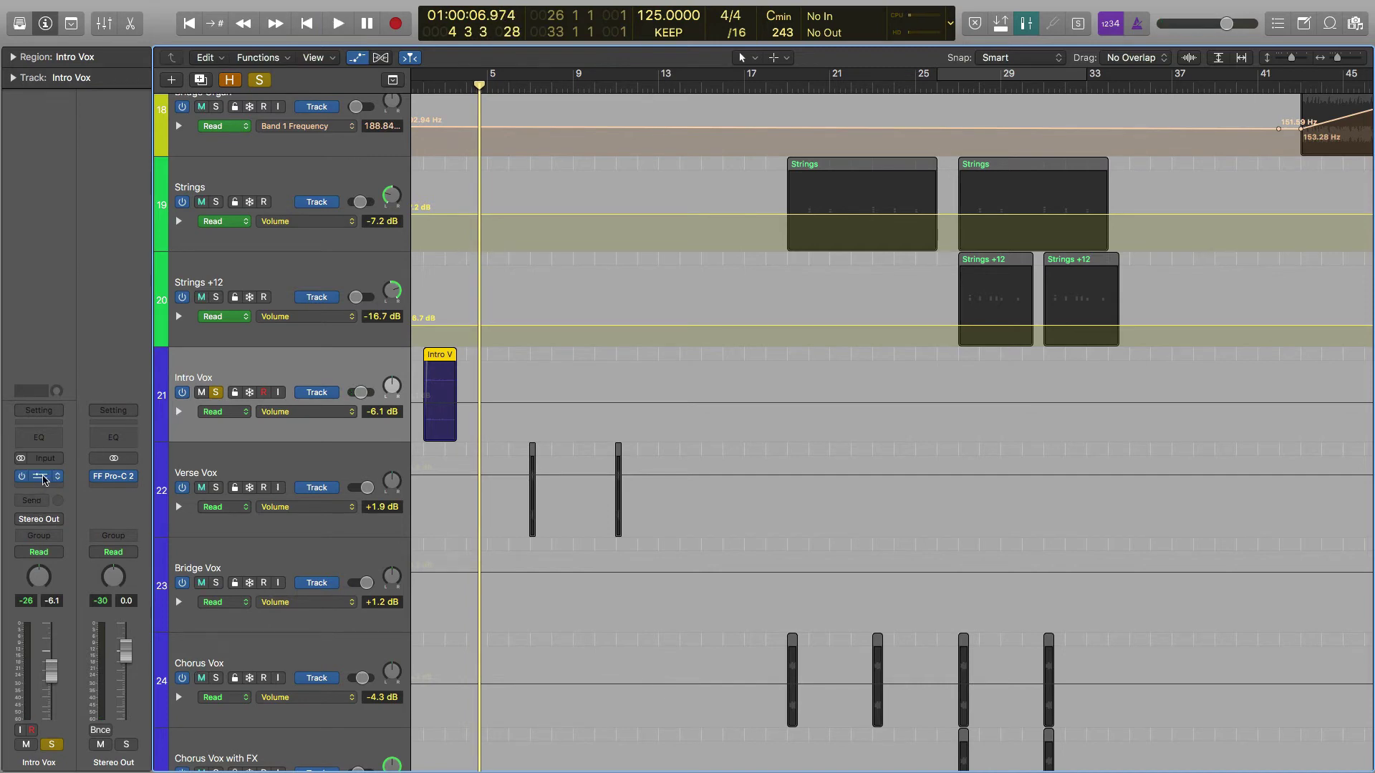
left_click(42, 477)
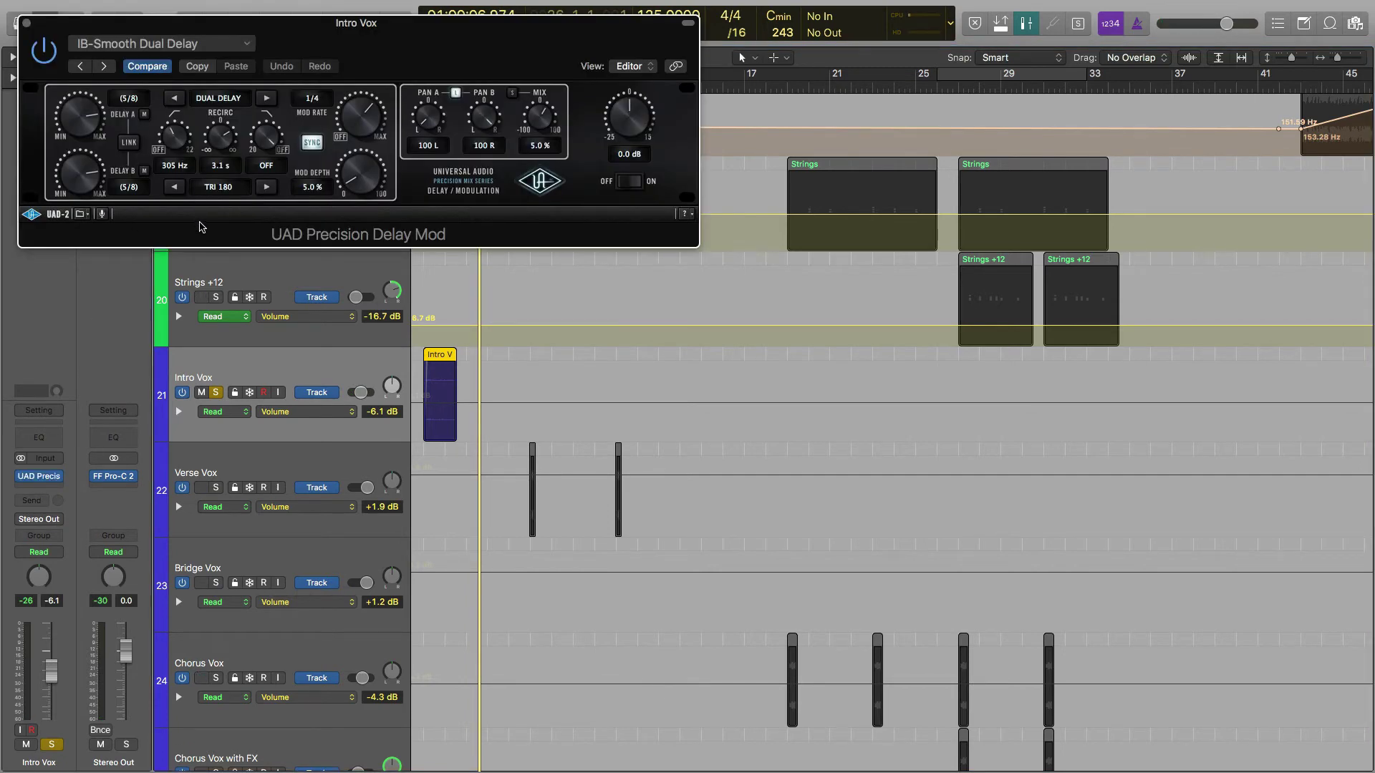
left_click(23, 24)
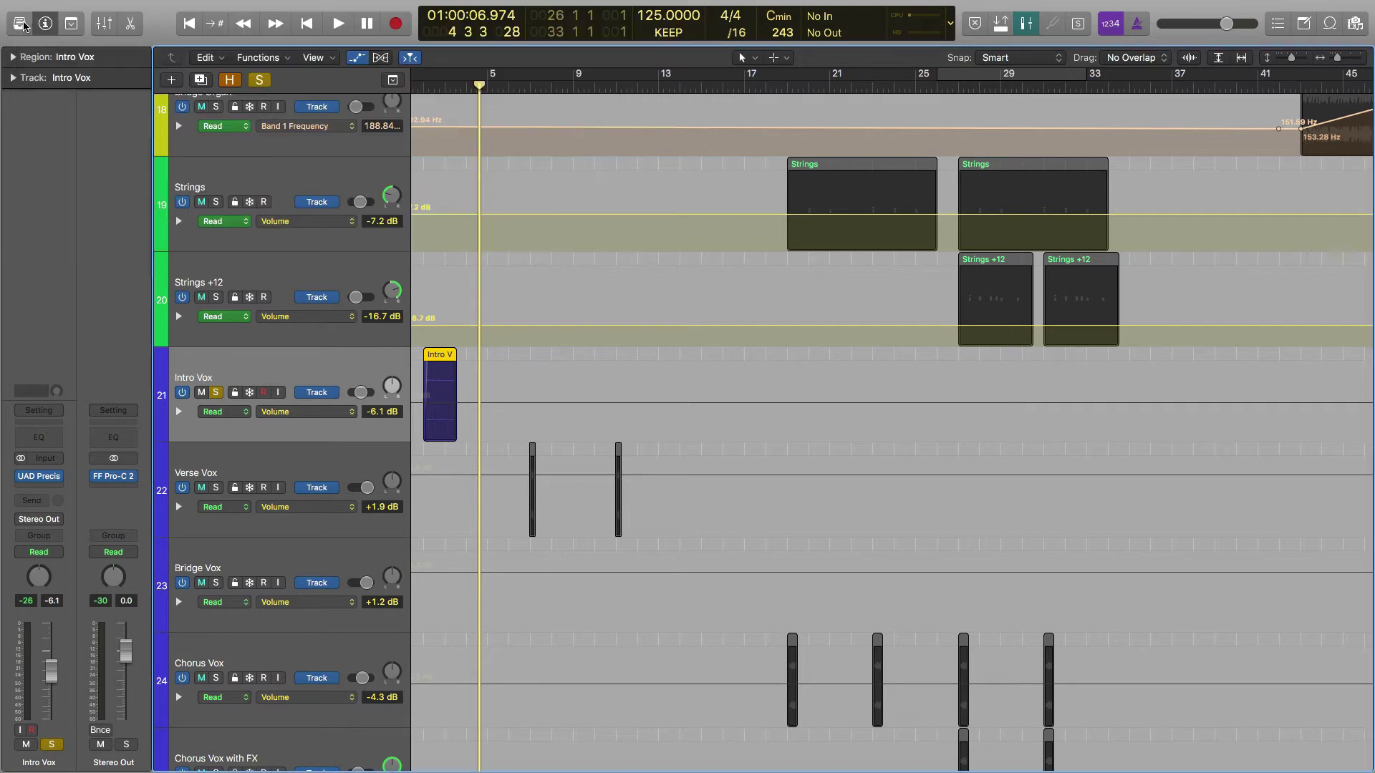
- Select and solo the Verse Vox track in place of Intro Vox, and play it back from bar 7
left_click(315, 464)
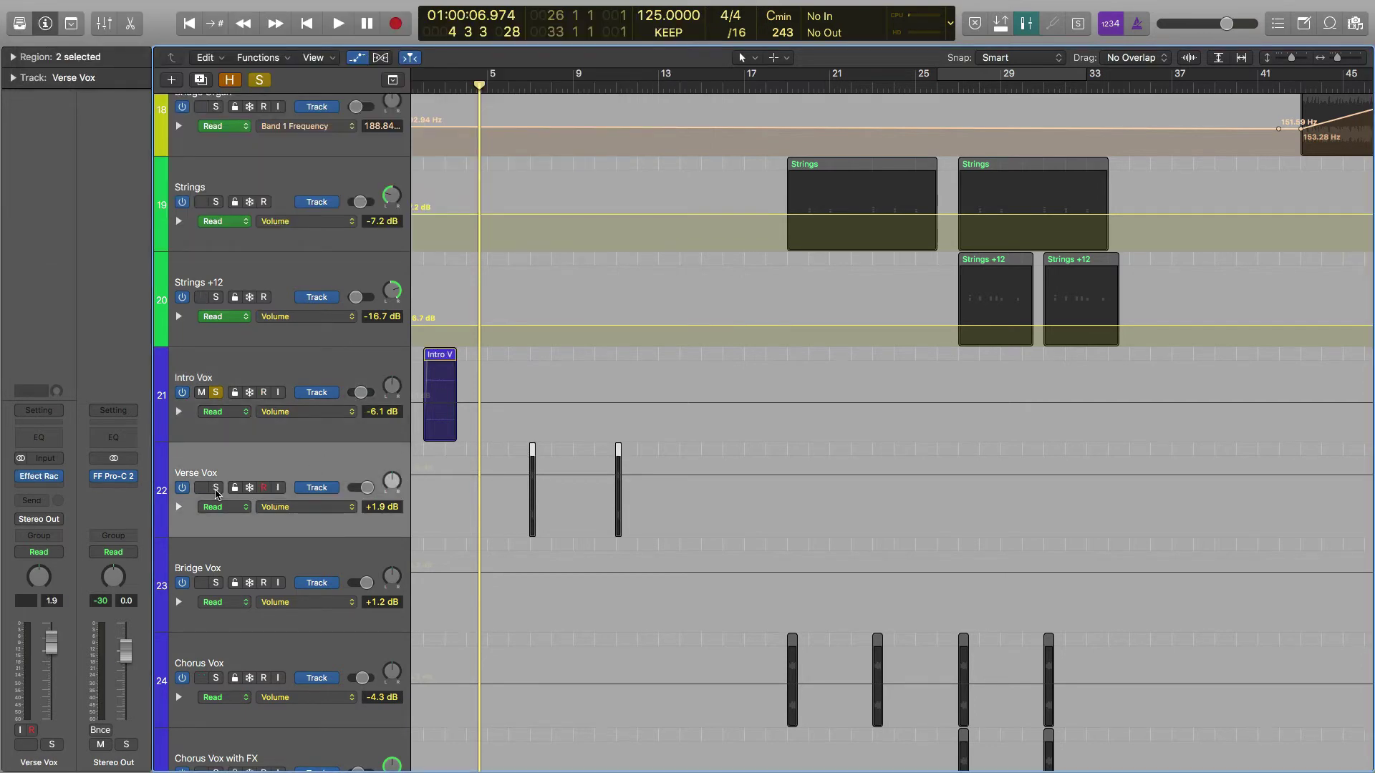
left_click(216, 490)
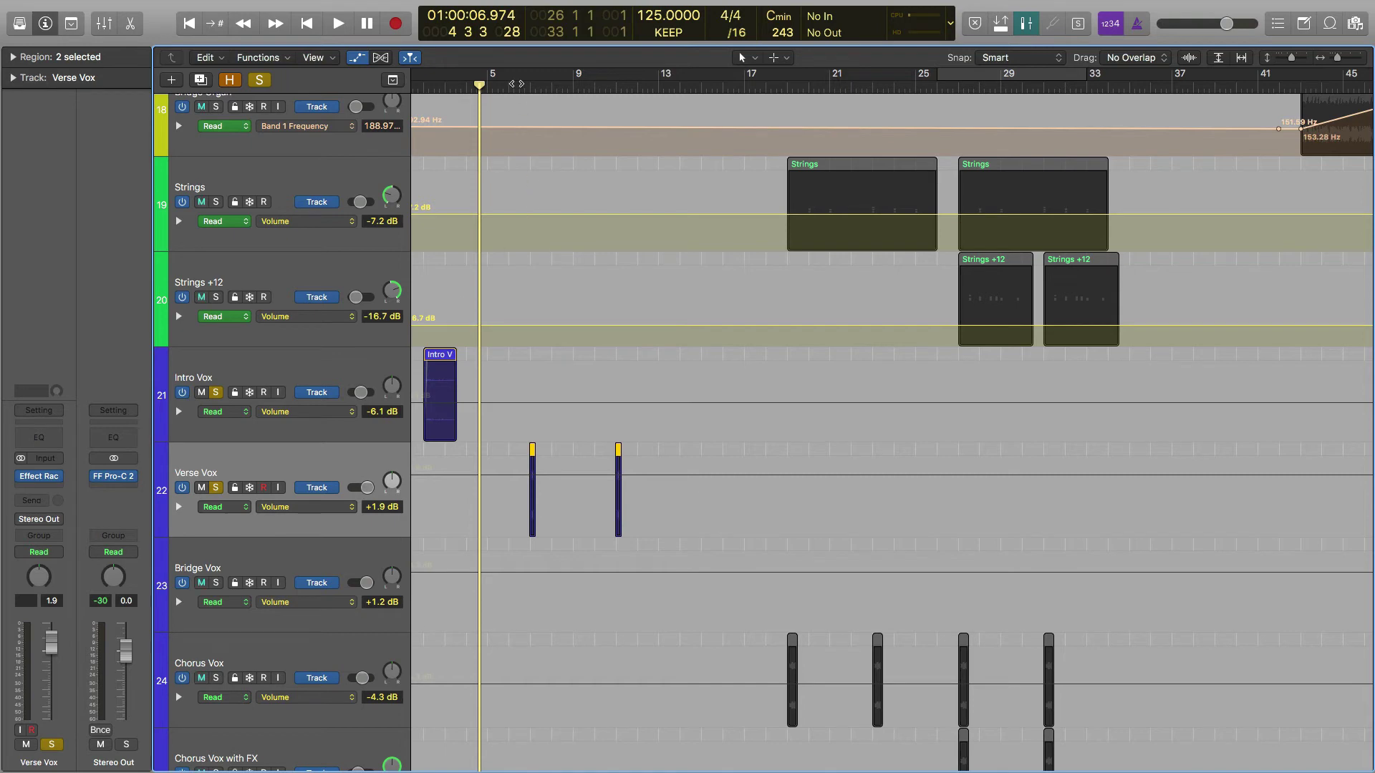
left_click(521, 86)
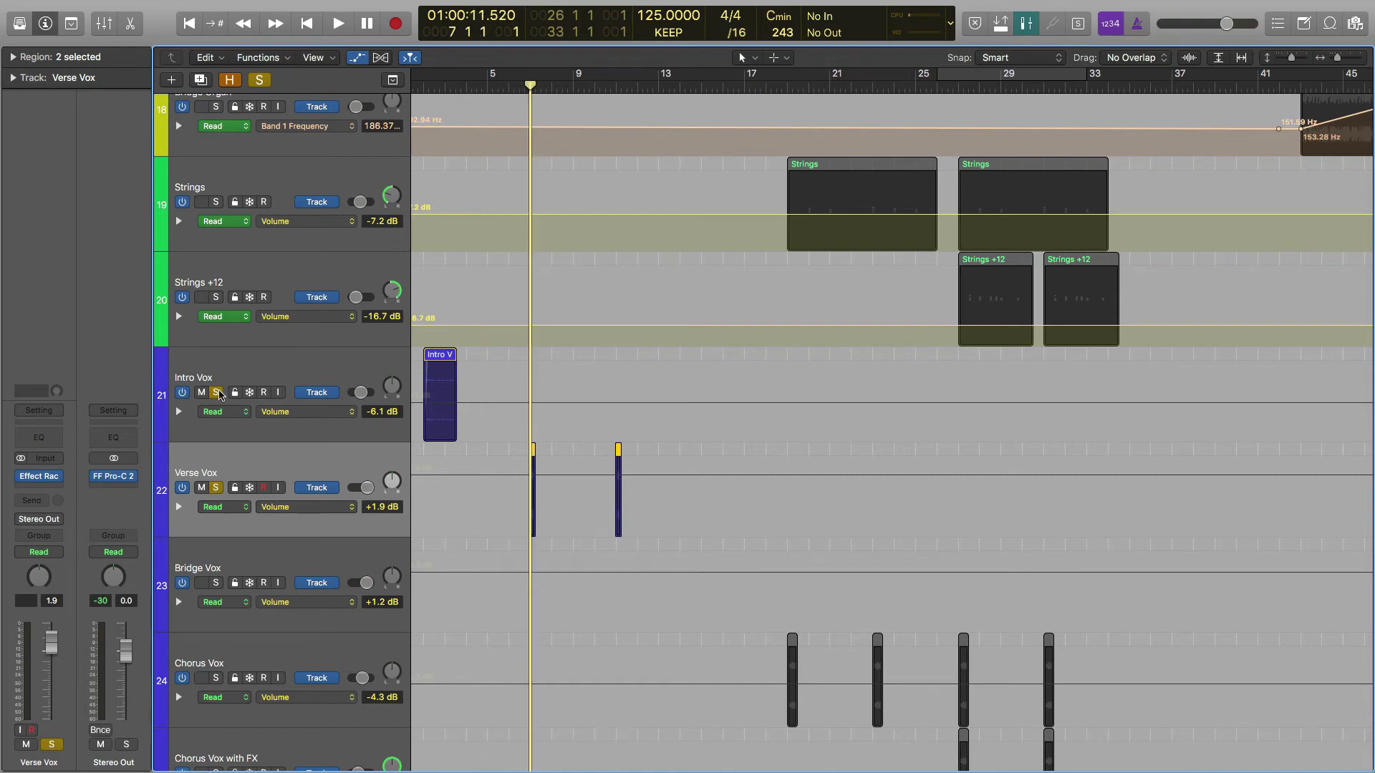
left_click(216, 393)
key("space")
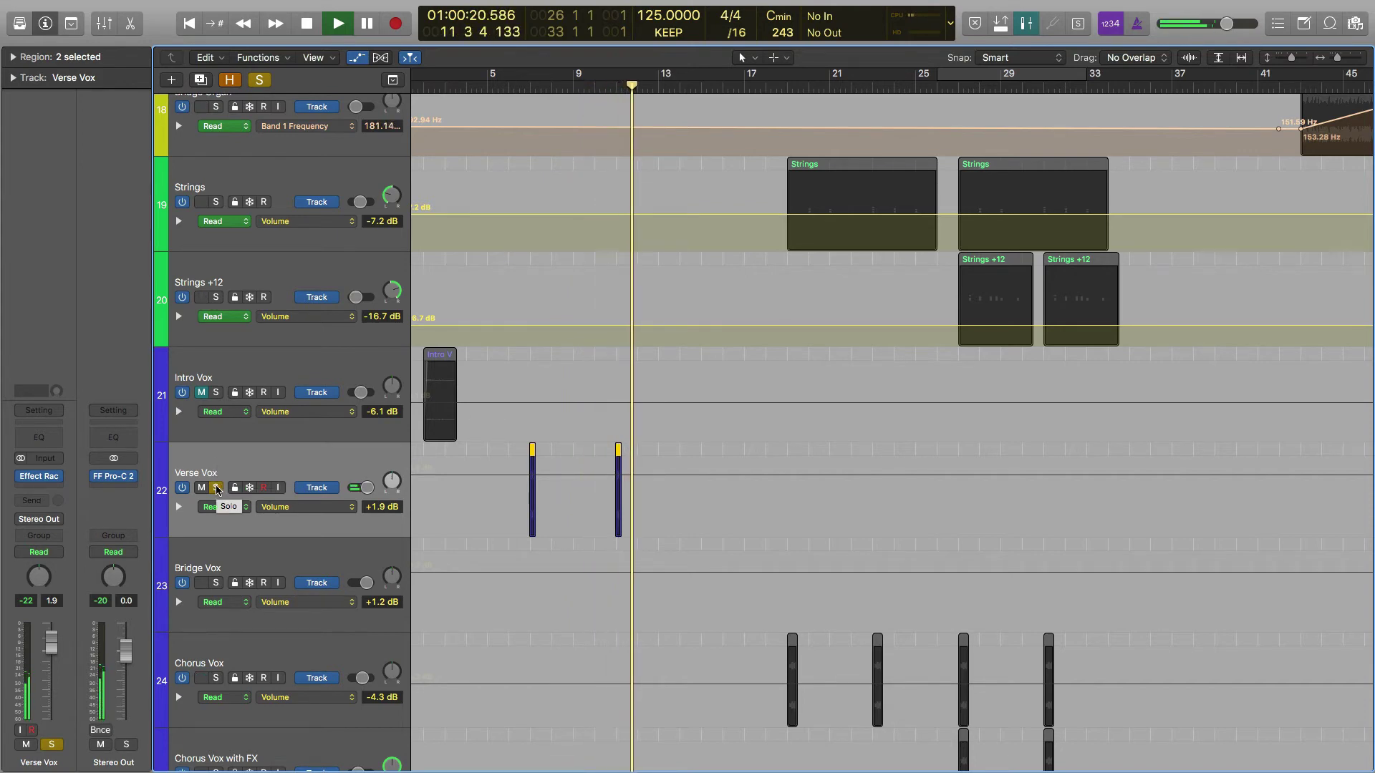
key("space")
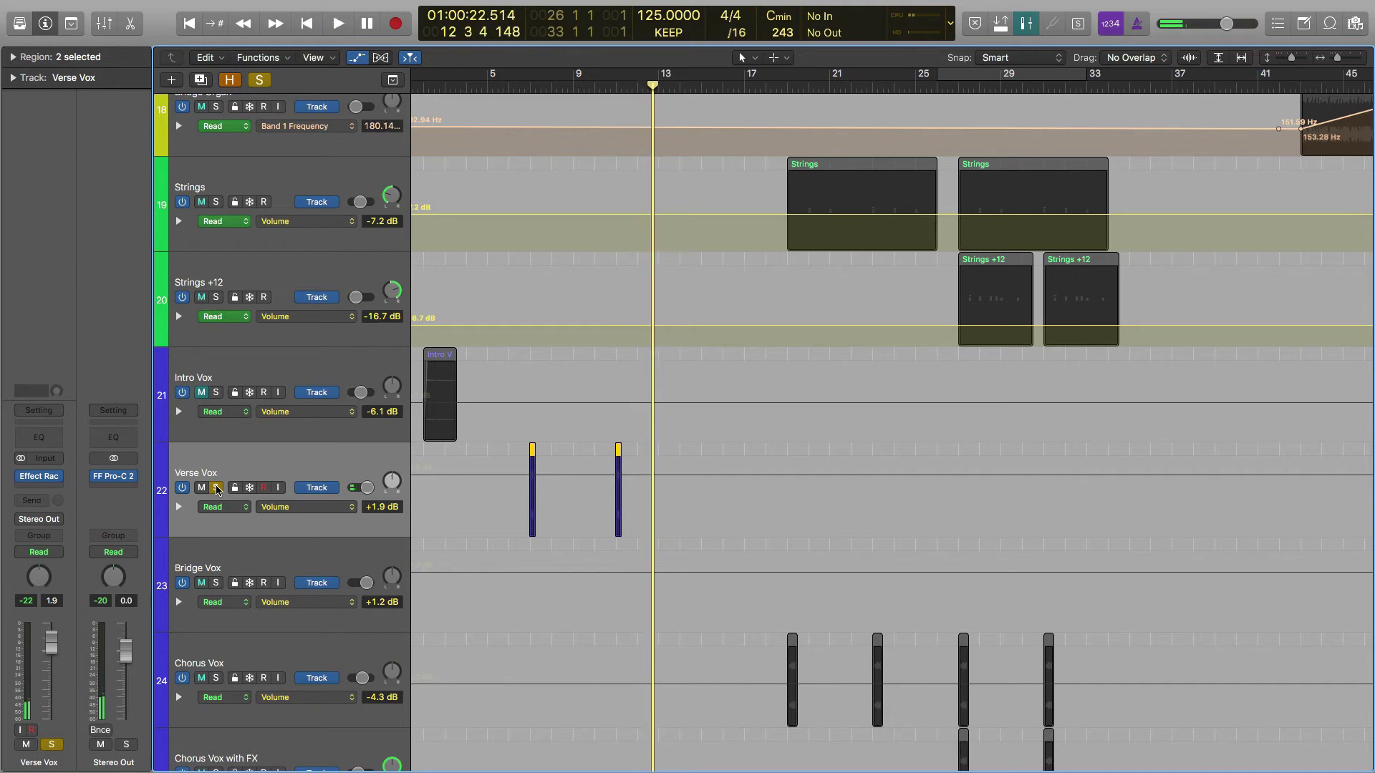
- Turn off the Verse Vox solo and examine the track's Soundtoys Effect Rack, closing its window
left_click(216, 487)
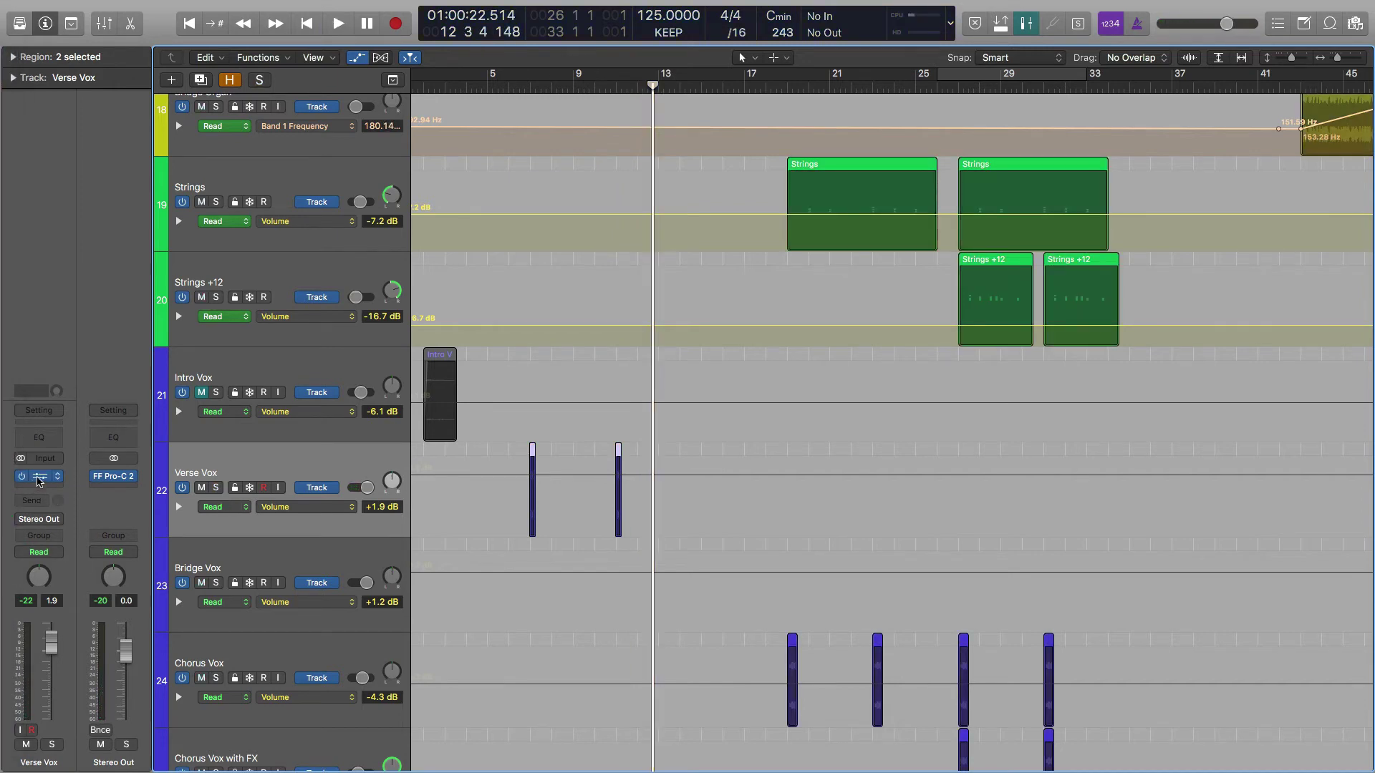
left_click(39, 476)
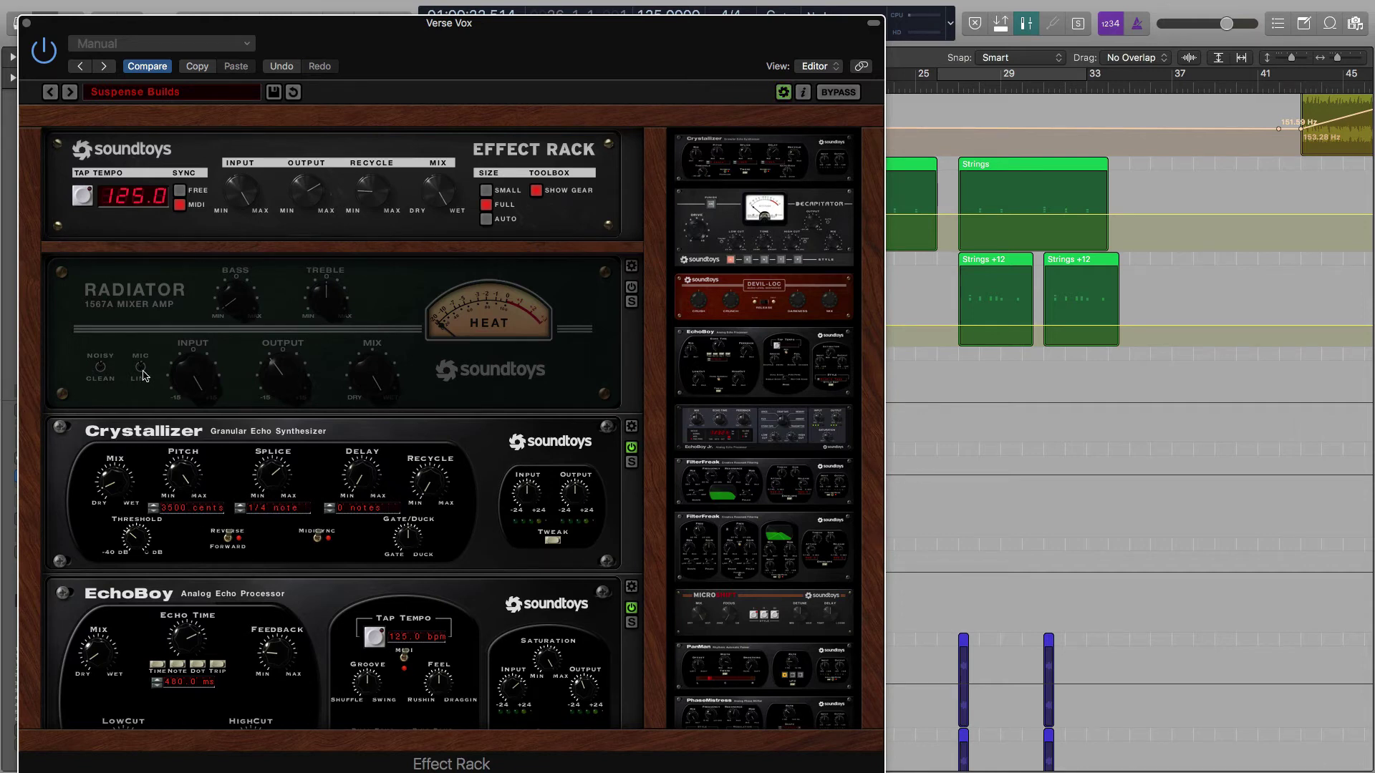
left_click(26, 23)
- Select and solo the Chorus Vox track and play it back from just before its first region
scroll(259, 438, "down", 5)
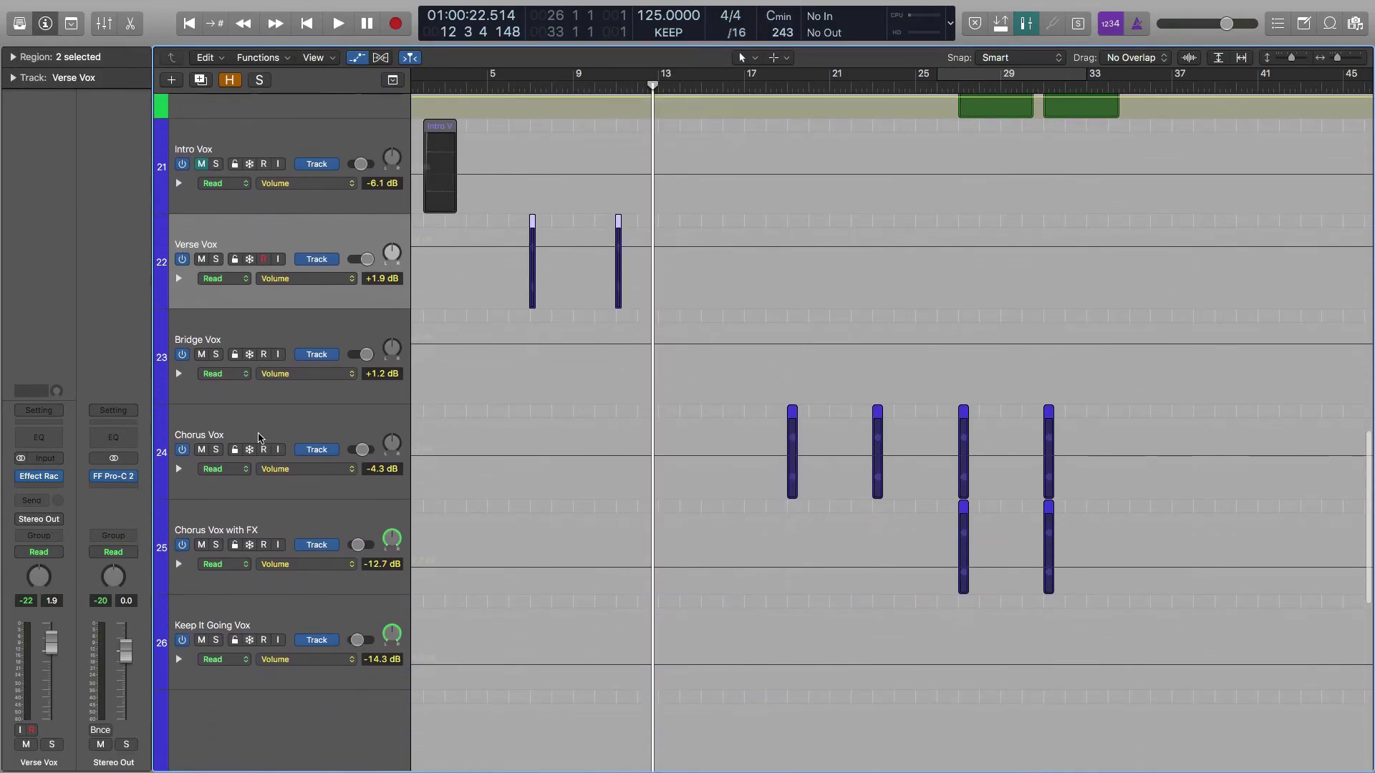
left_click(259, 438)
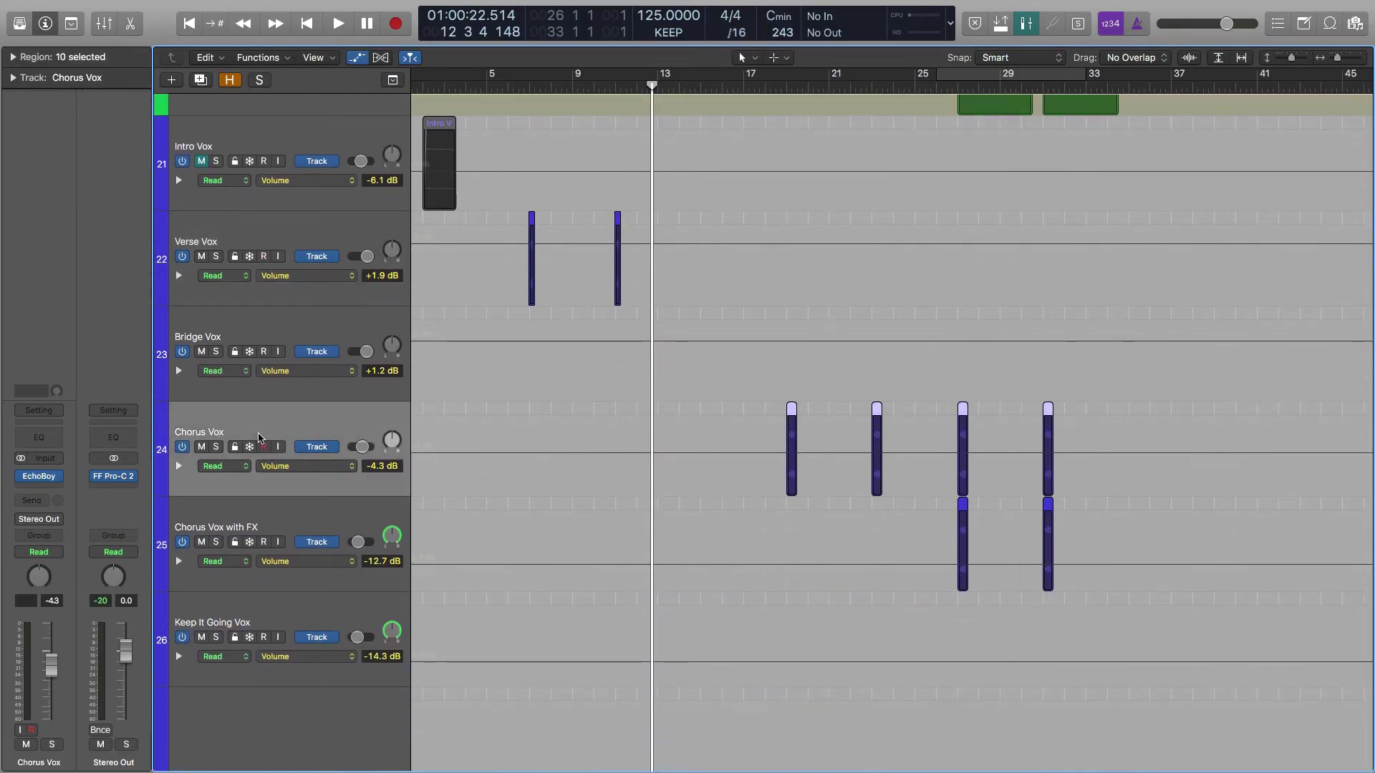
left_click(217, 446)
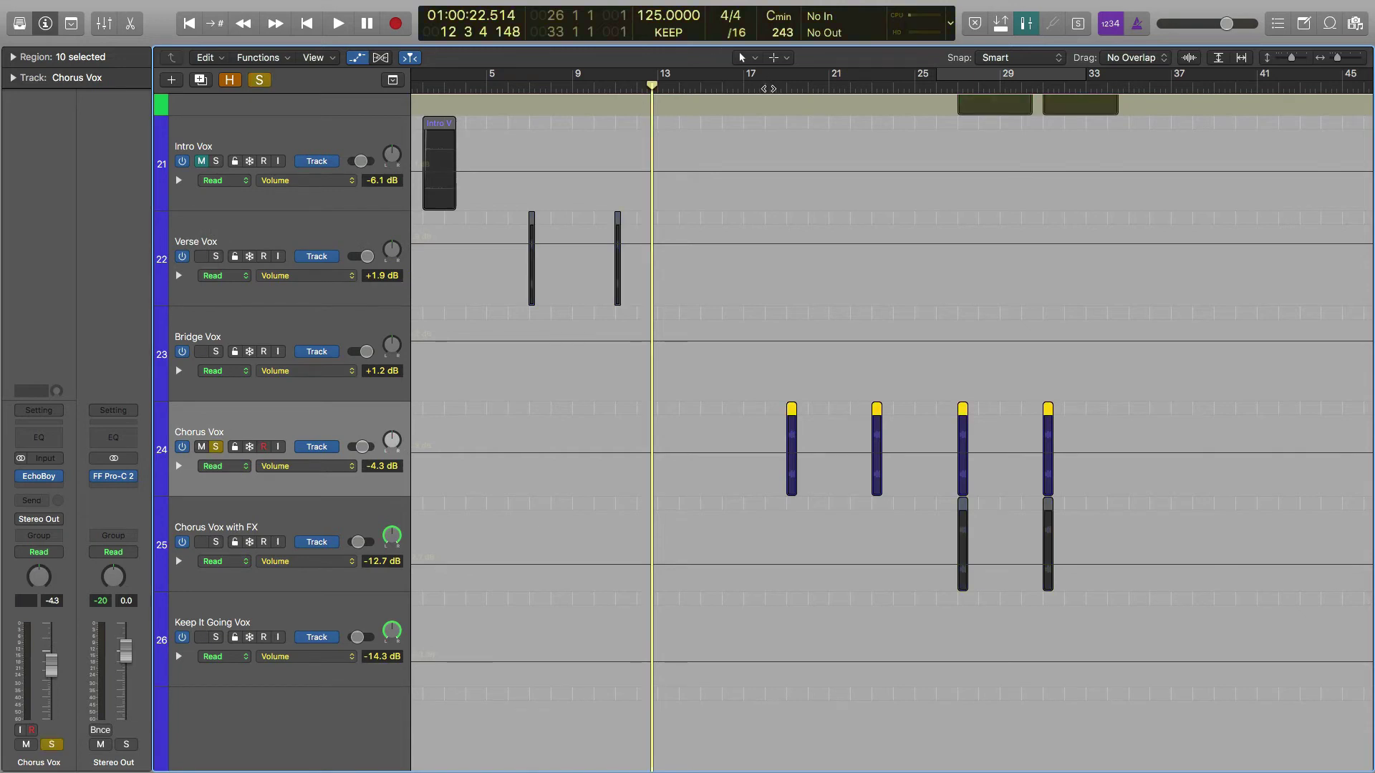
left_click(766, 86)
key("space")
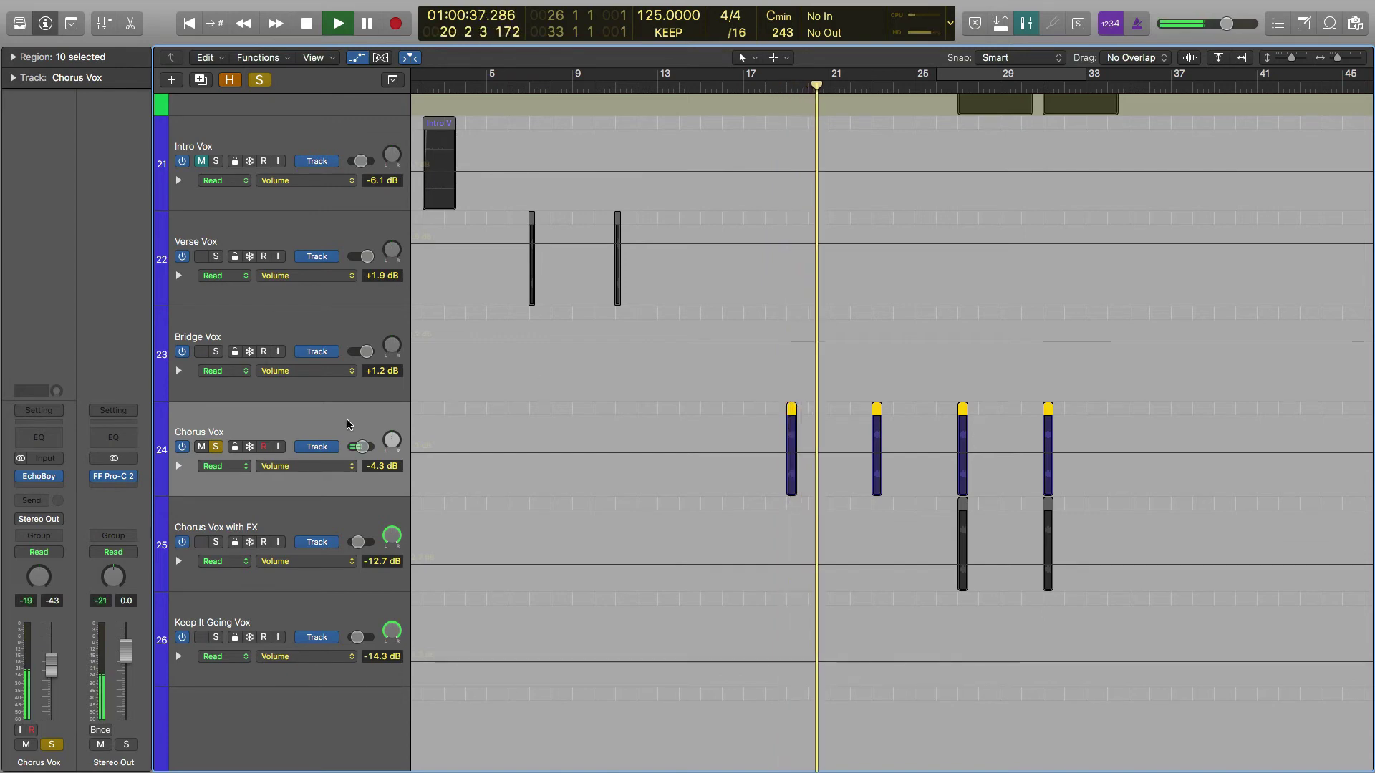
- Stop playback and examine the EchoBoy plug-in on the Chorus Vox track, closing its window
key("space")
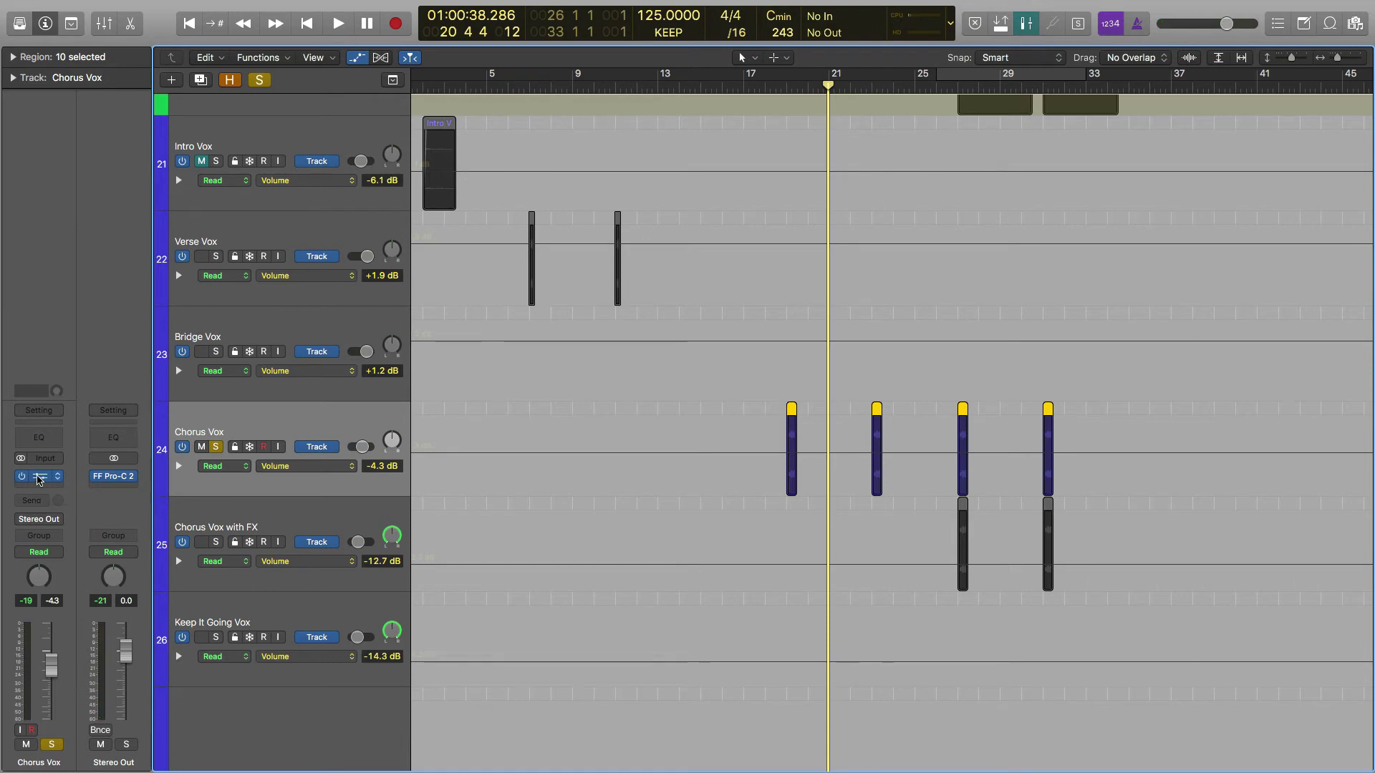
left_click(39, 477)
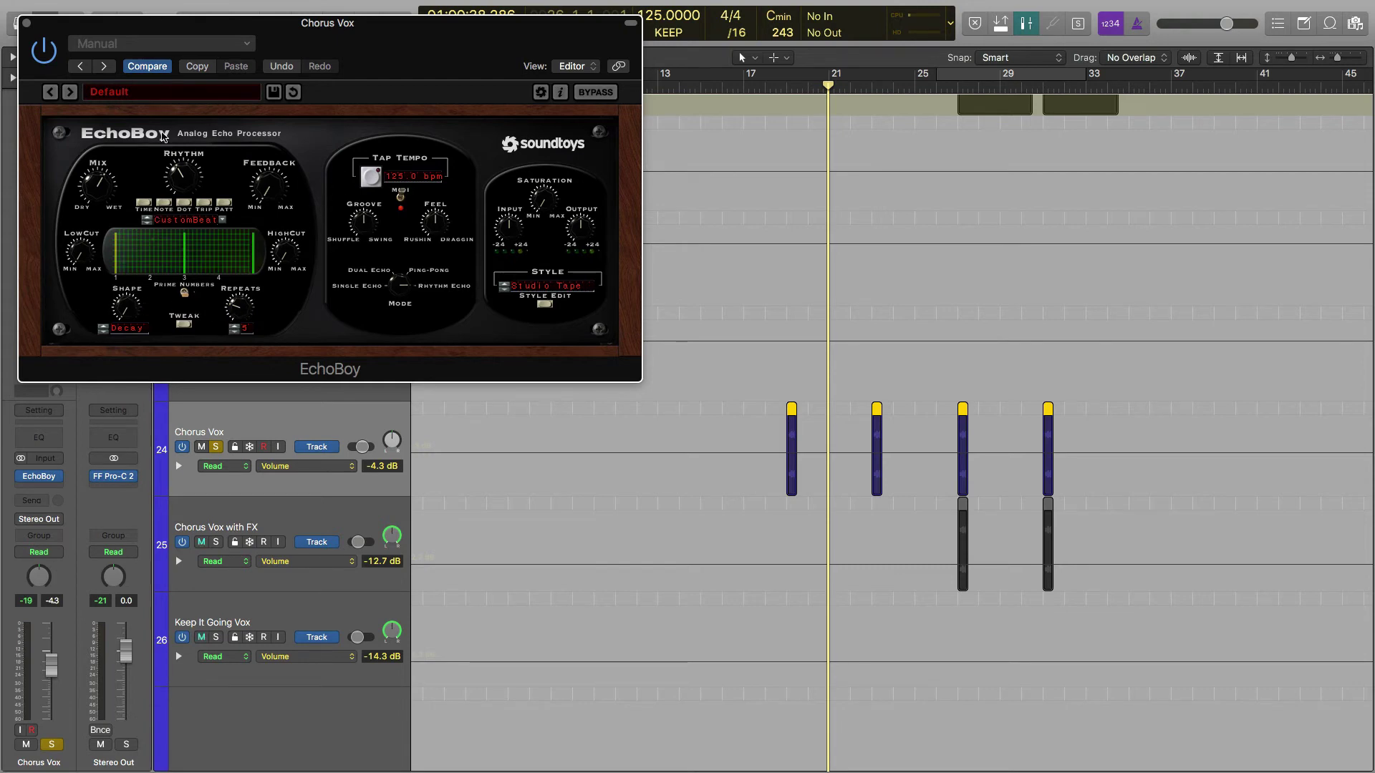
left_click(27, 23)
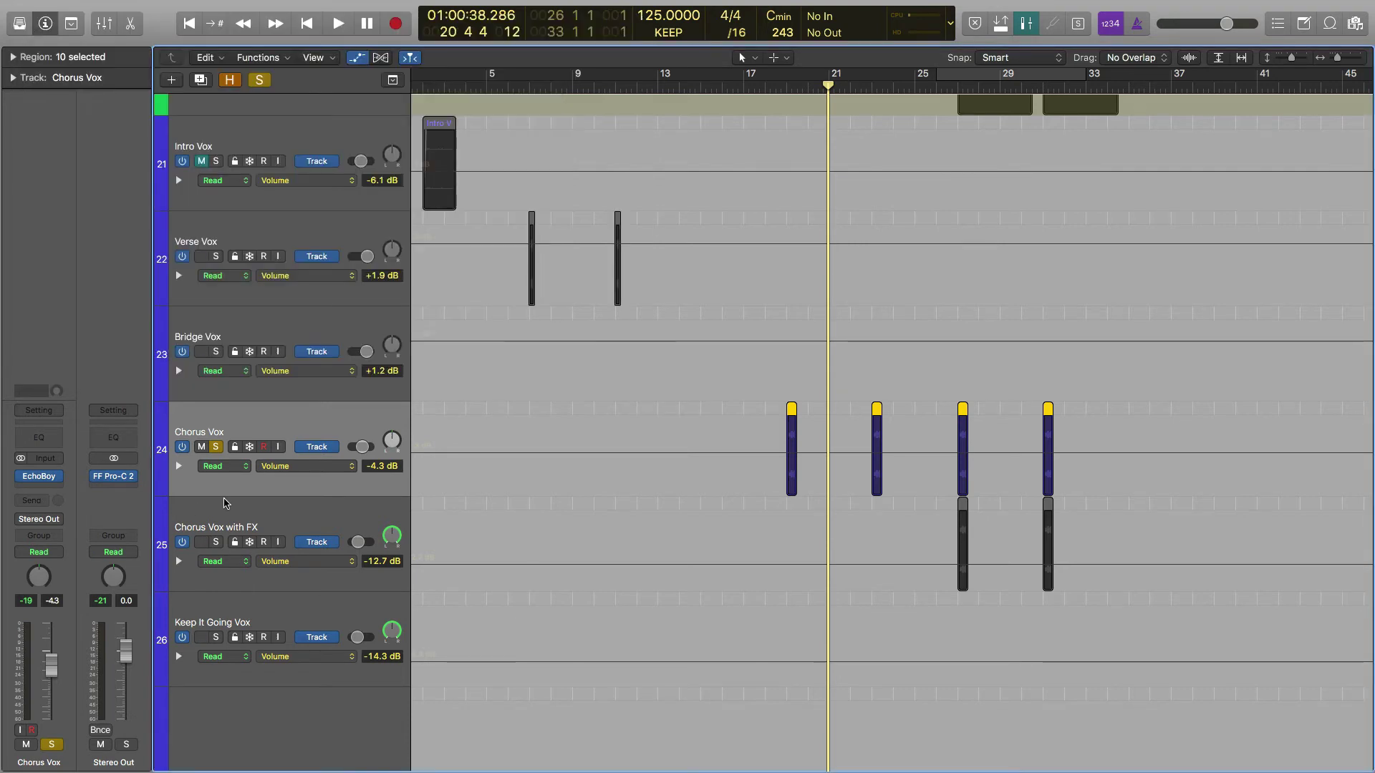
- Select and solo the Chorus Vox with FX track in place of Chorus Vox, and play it back from bar 27
left_click(224, 518)
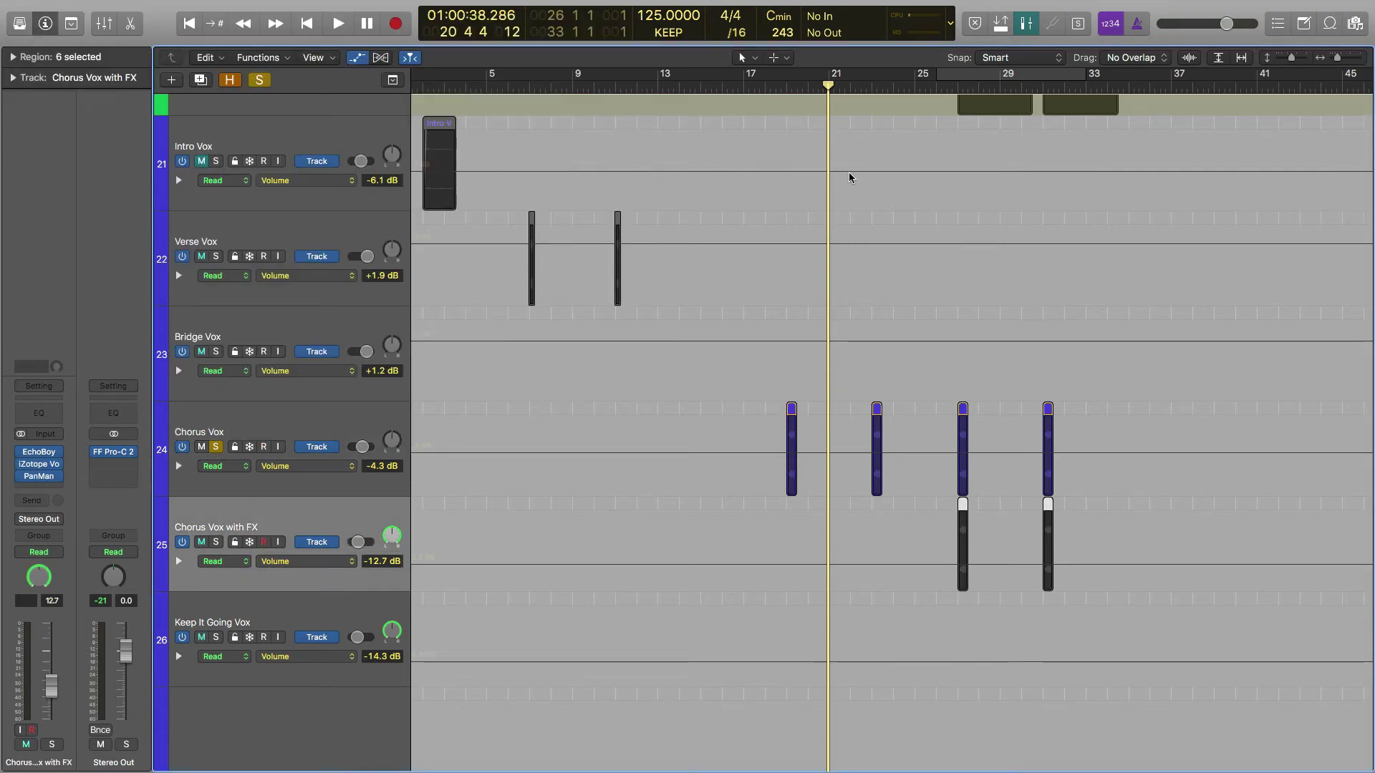
left_click(958, 84)
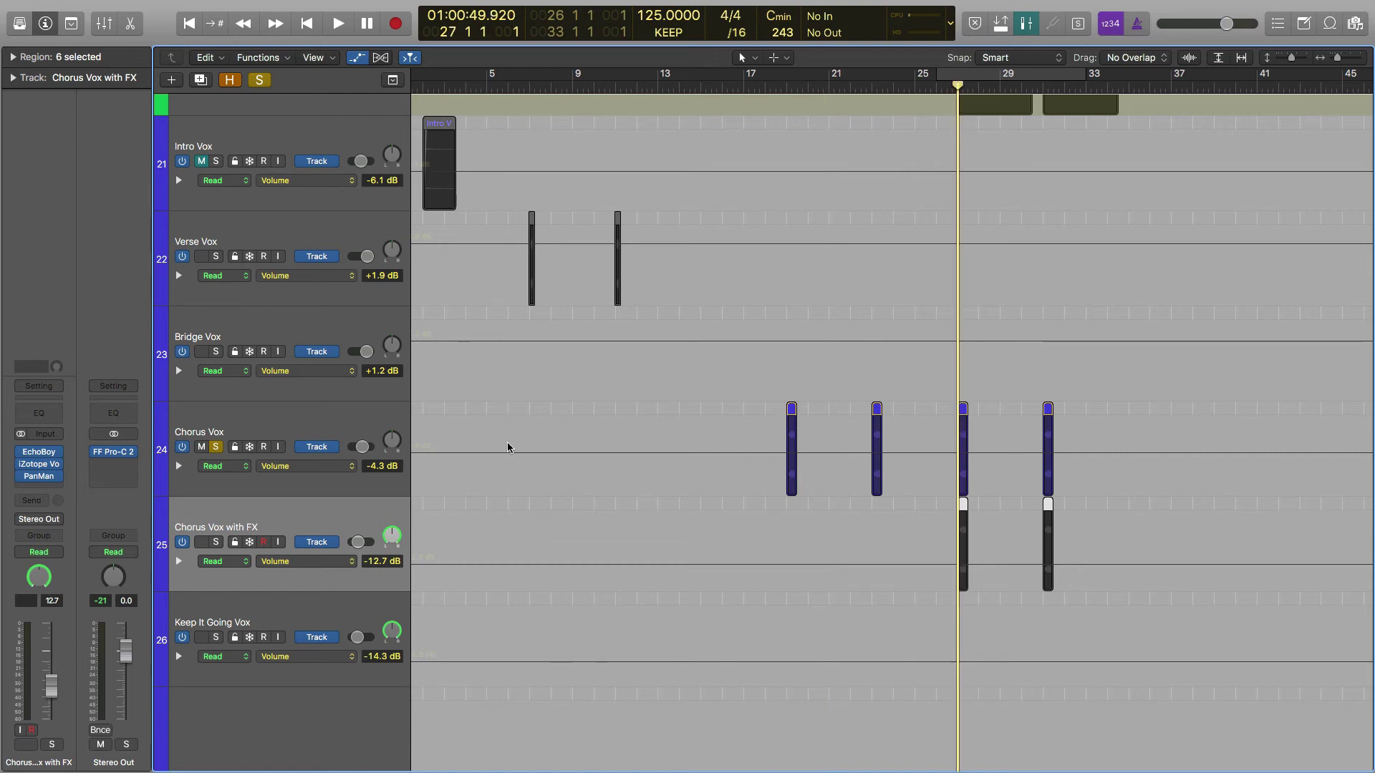
left_click(215, 542)
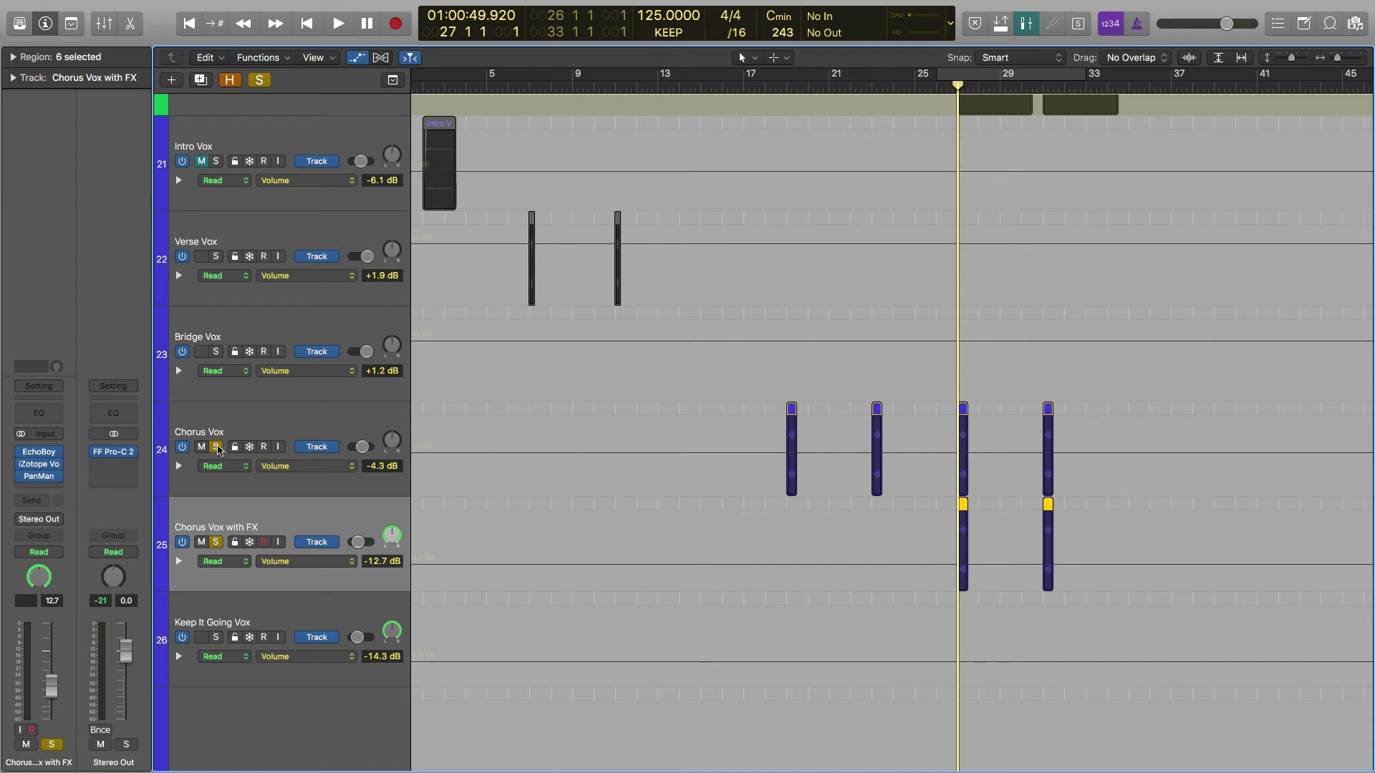
left_click(216, 448)
key("space")
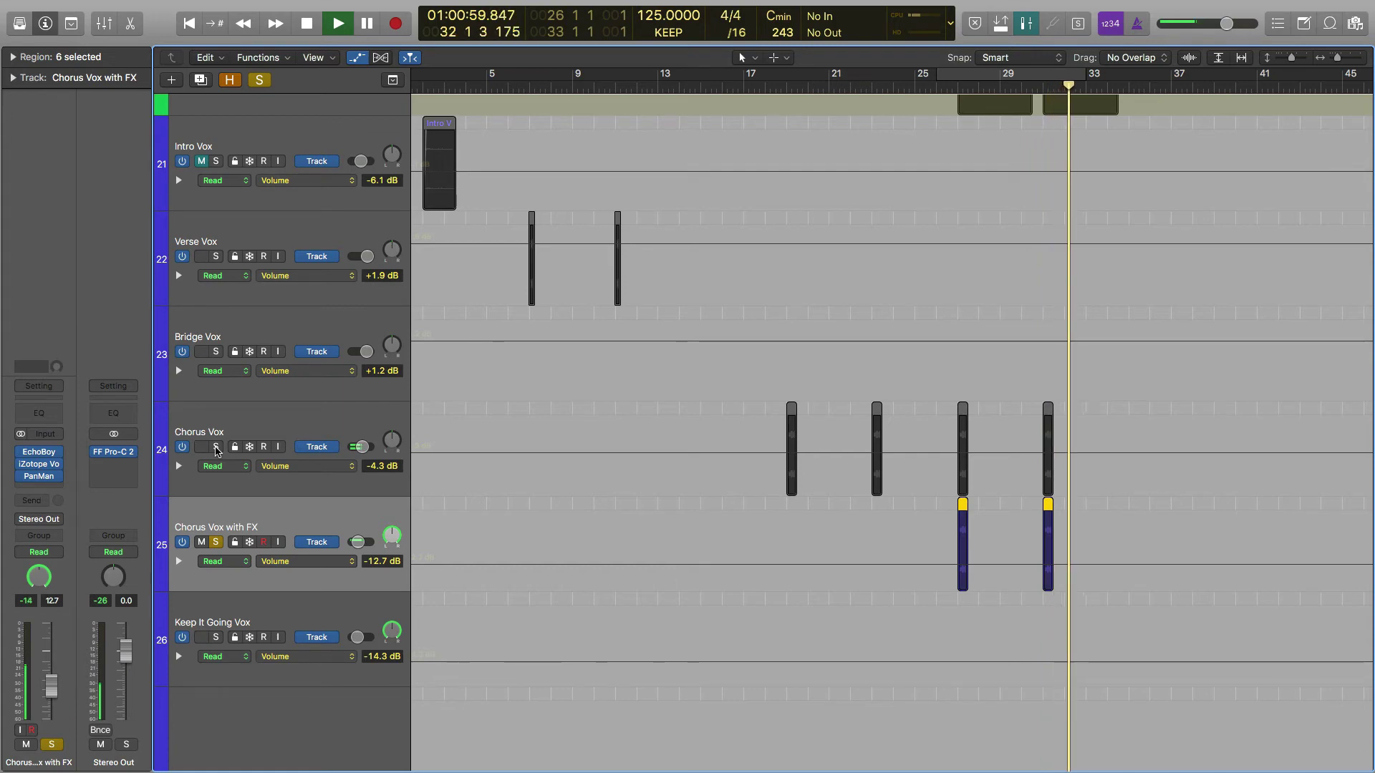
key("space")
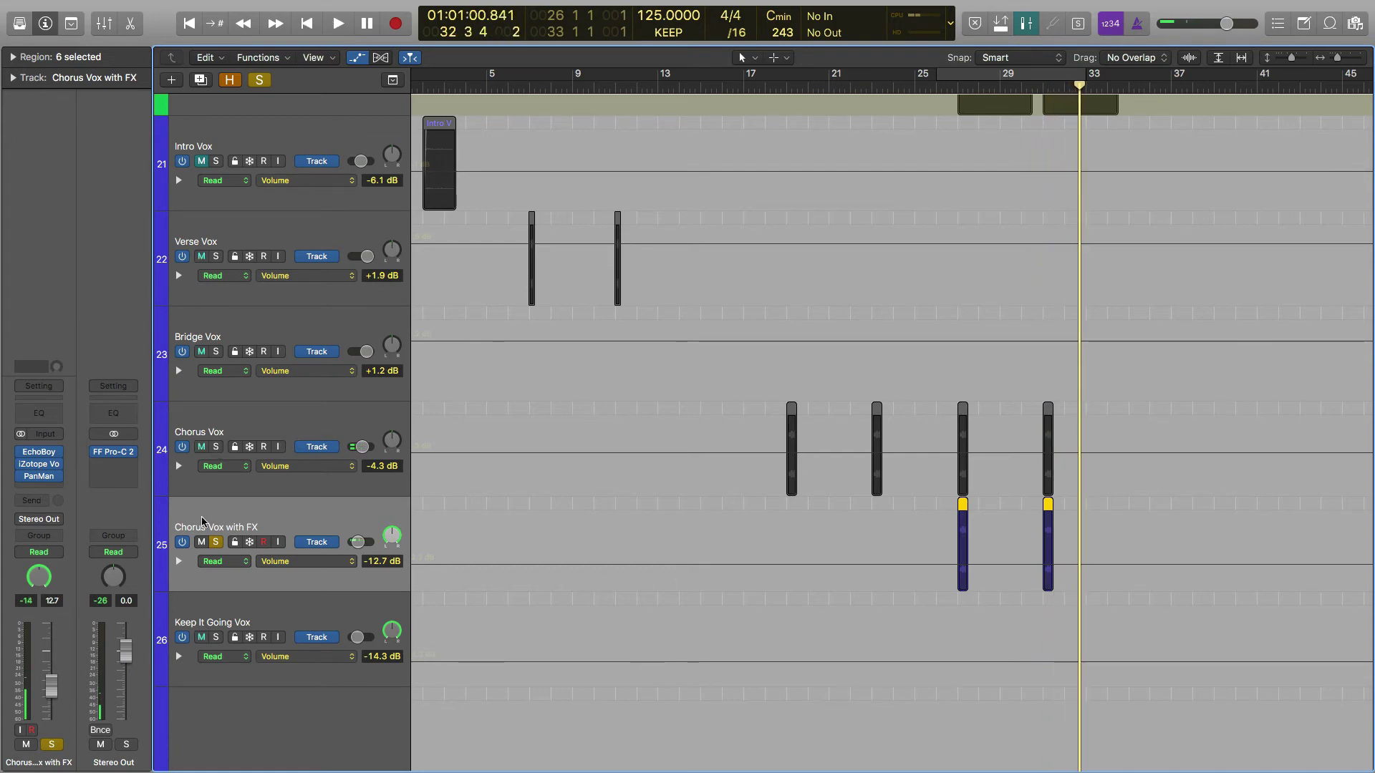
- Examine the iZotope VocalSynth and PanMan plug-ins on the Chorus Vox with FX track, closing each window
mouse_move(40, 467)
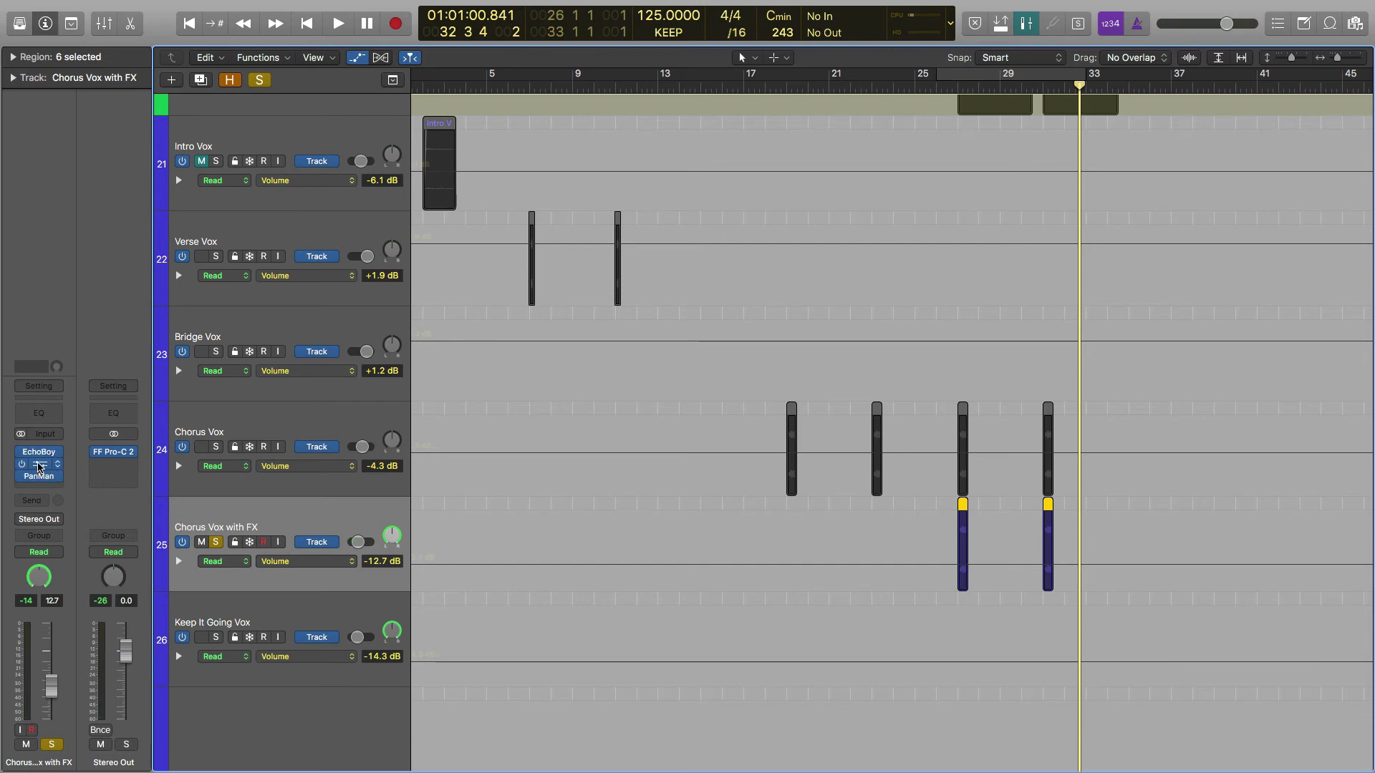
left_click(40, 466)
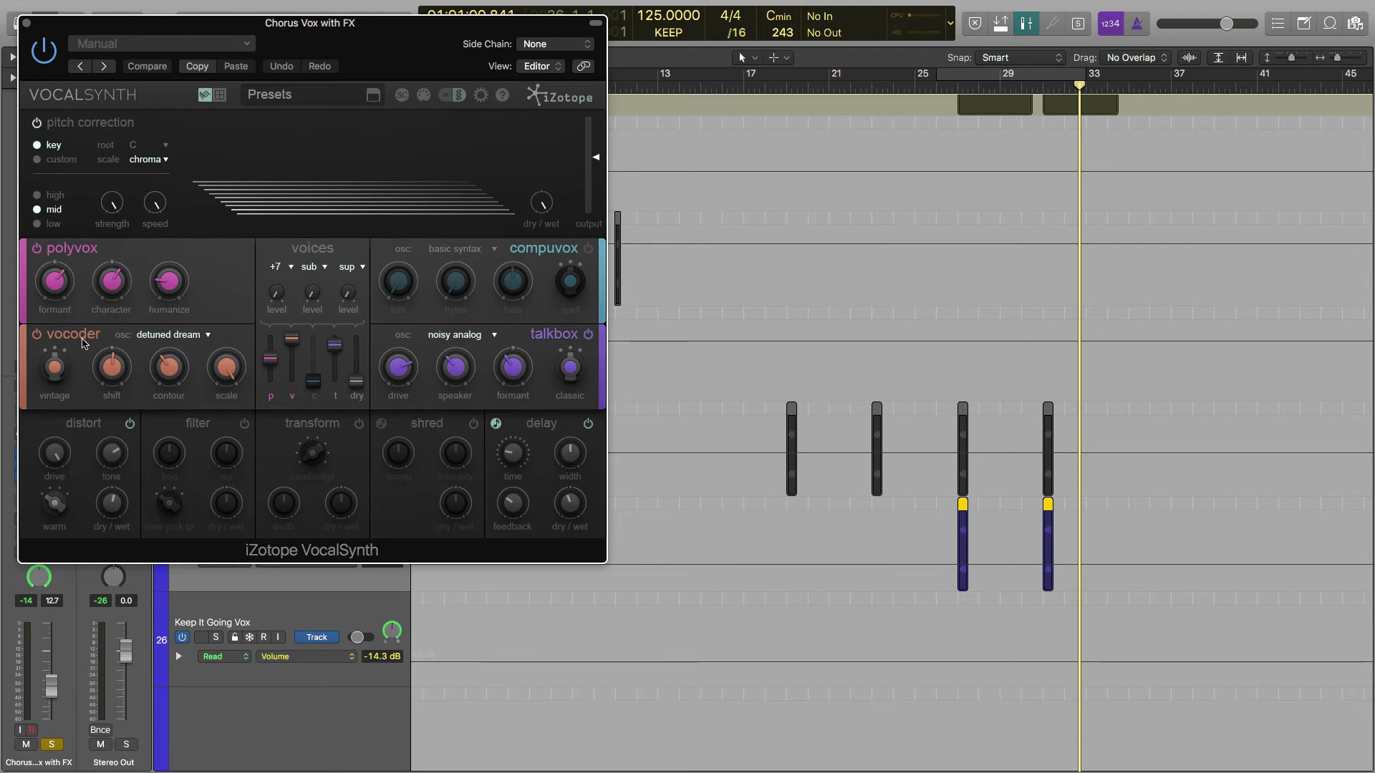
left_click(26, 23)
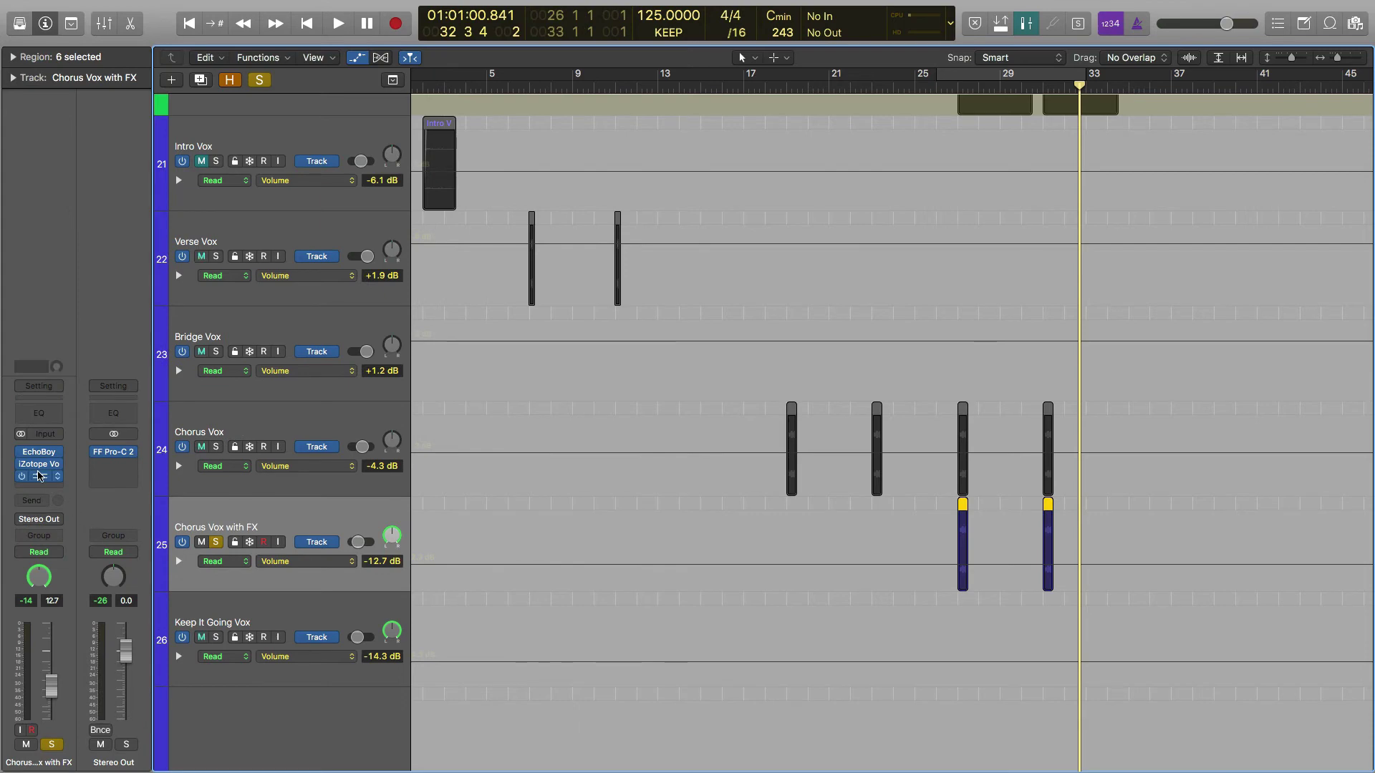
left_click(40, 478)
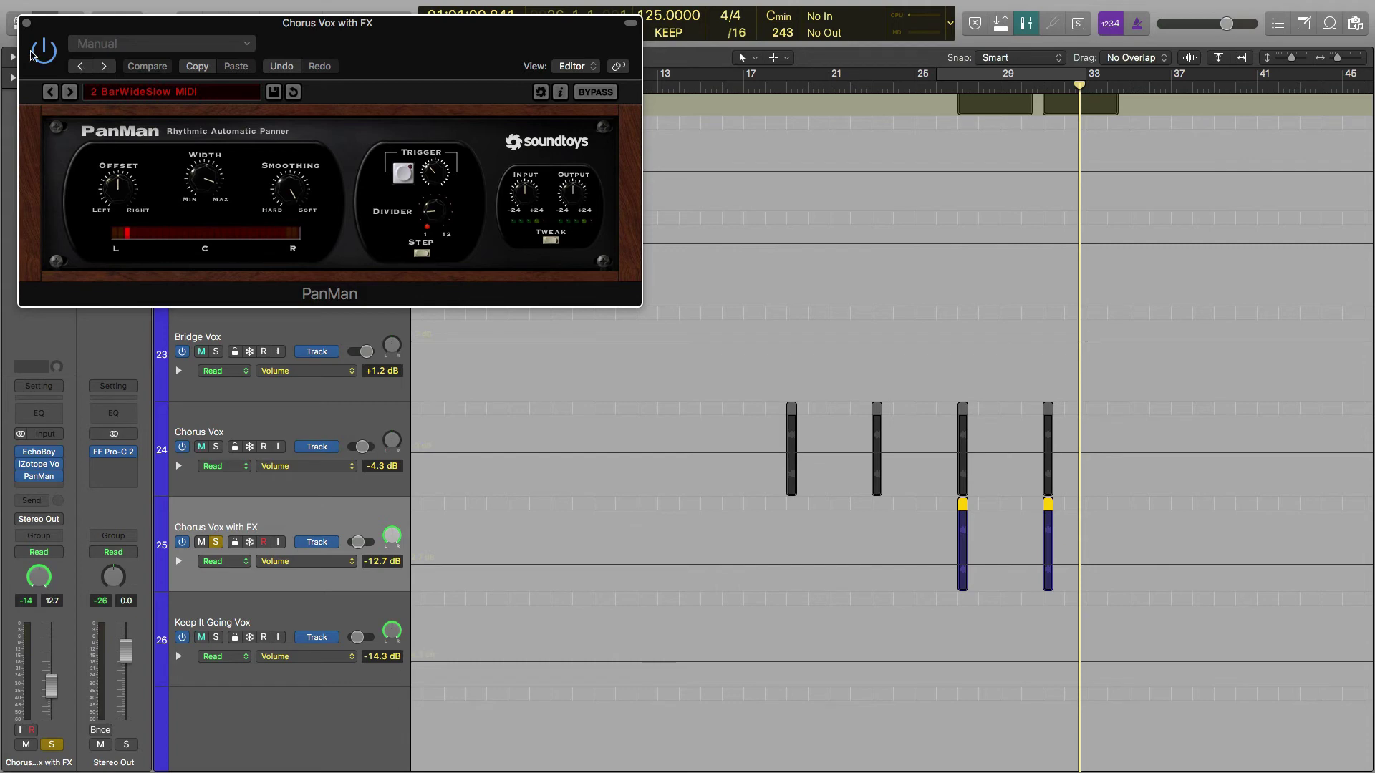
left_click(28, 24)
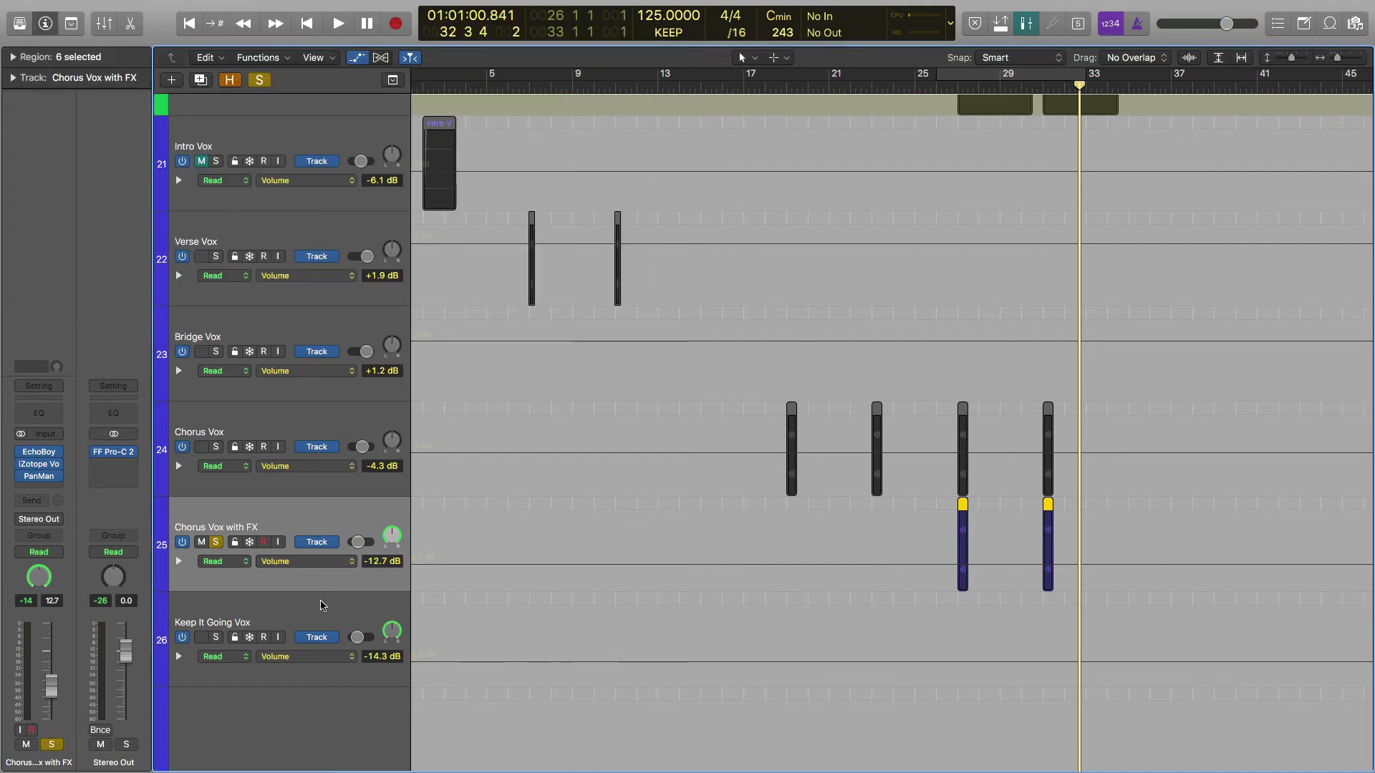
- Select and solo the Keep It Going Vox track in place of Chorus Vox with FX, and play it back from bar 51
scroll(298, 565, "down", 2)
left_click(298, 565)
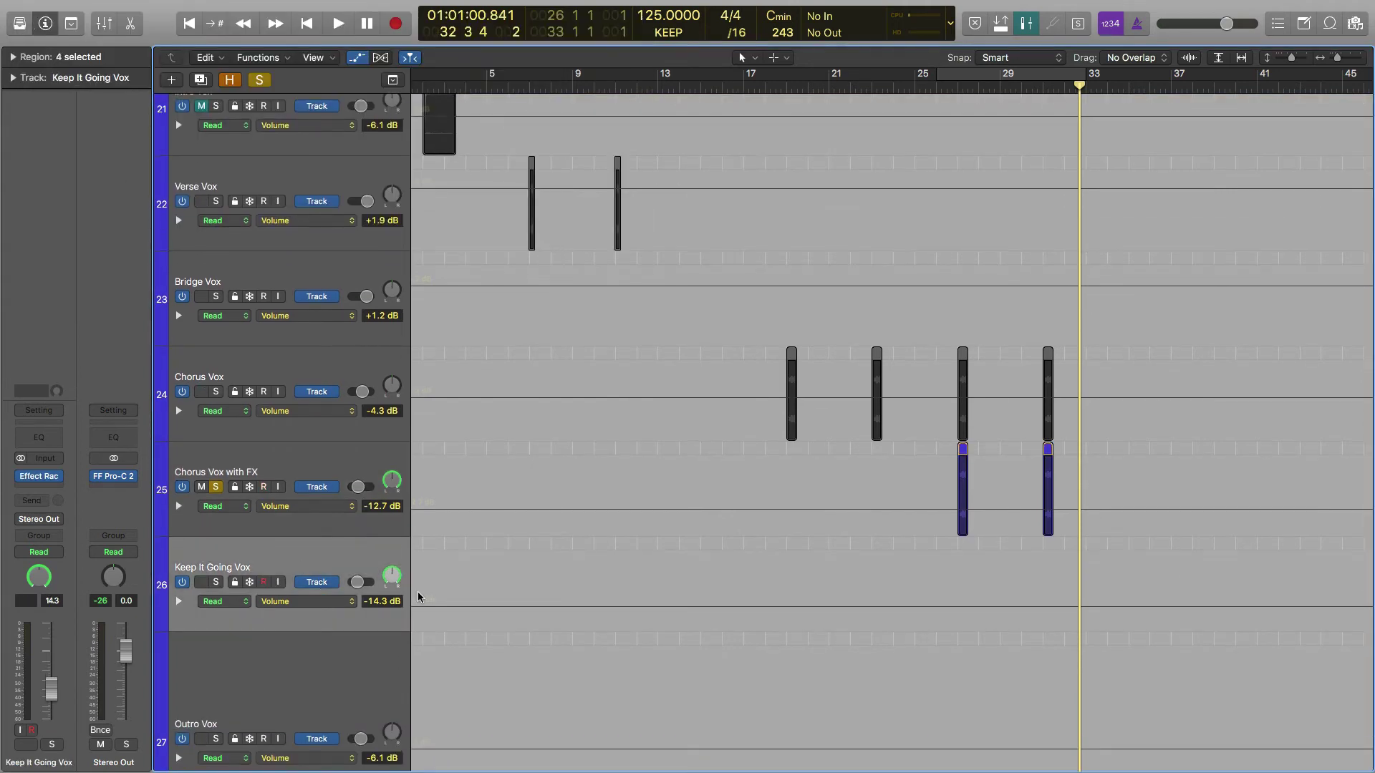
scroll(419, 598, "down", 4)
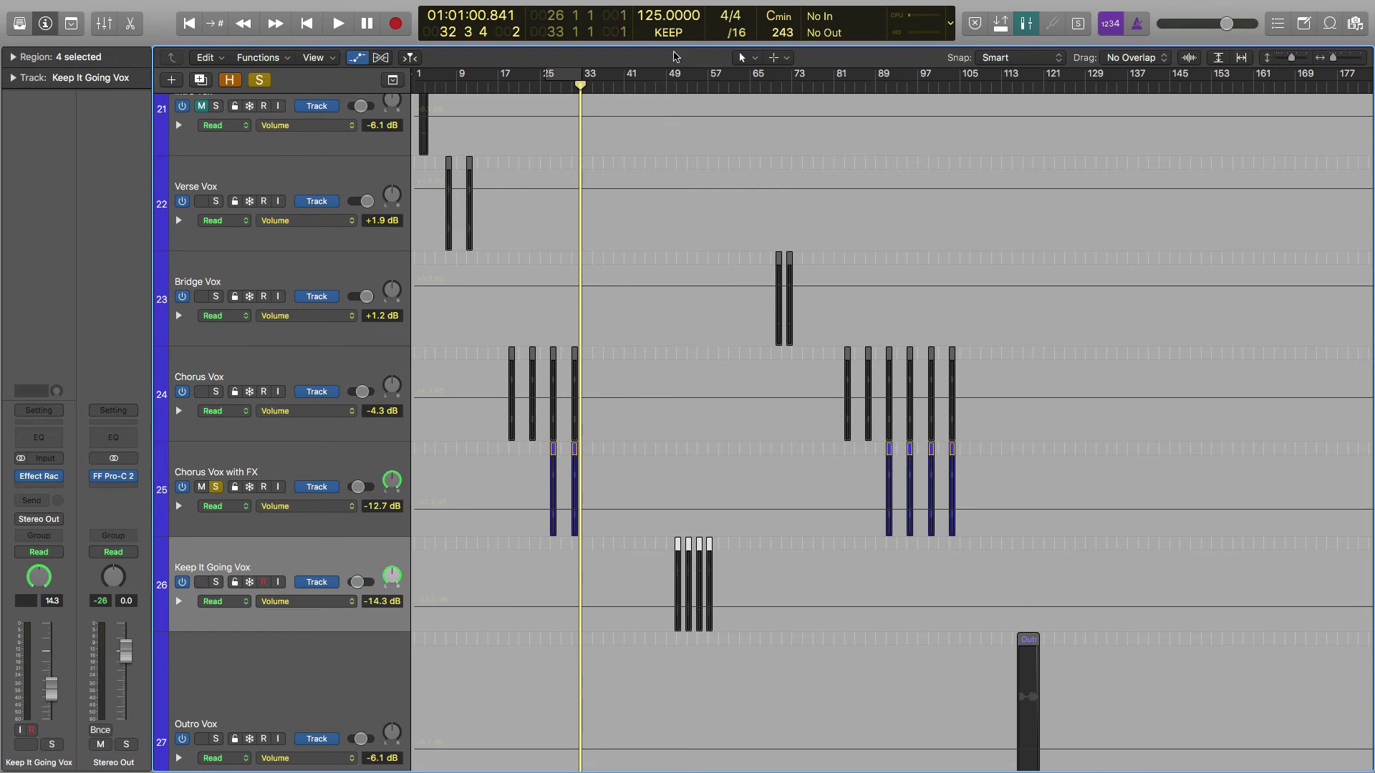
left_click(688, 85)
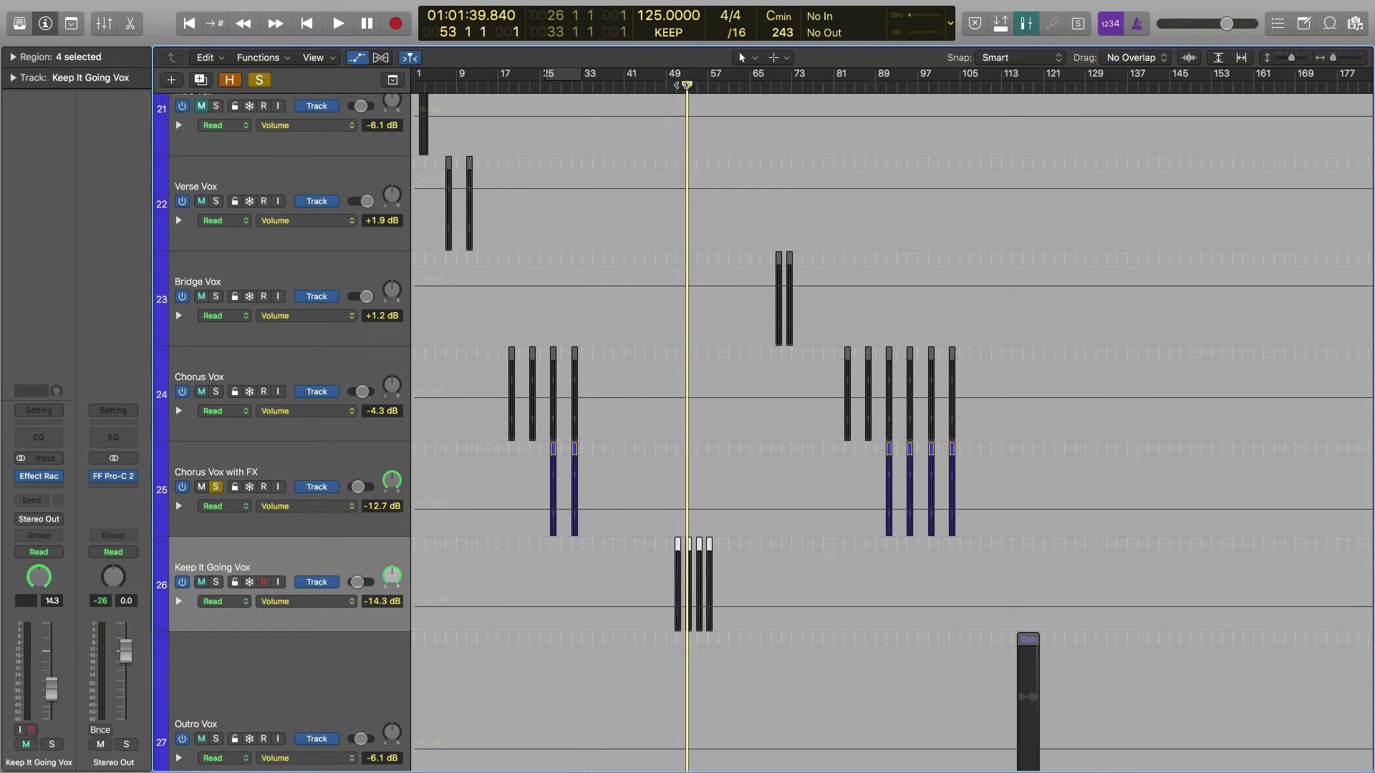
left_click(677, 86)
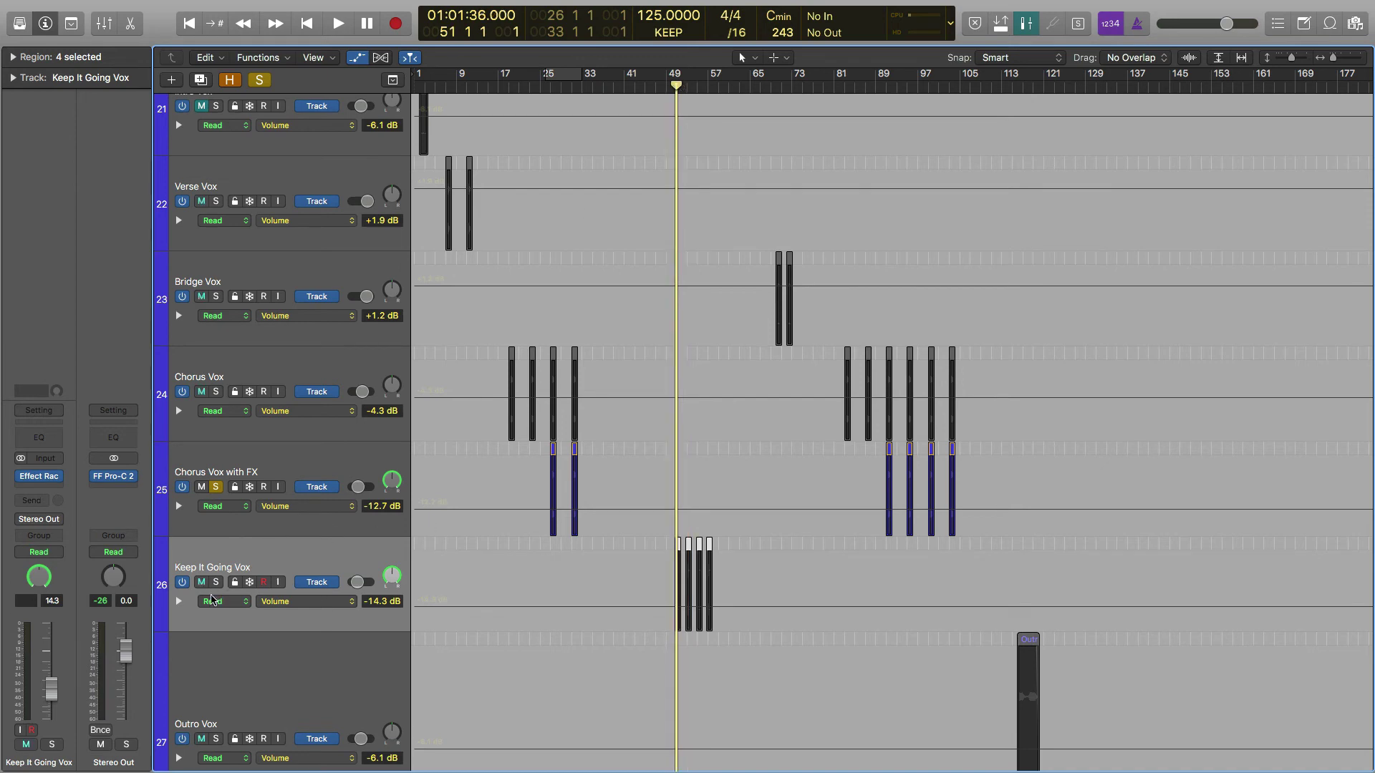
left_click(216, 582)
left_click(215, 486)
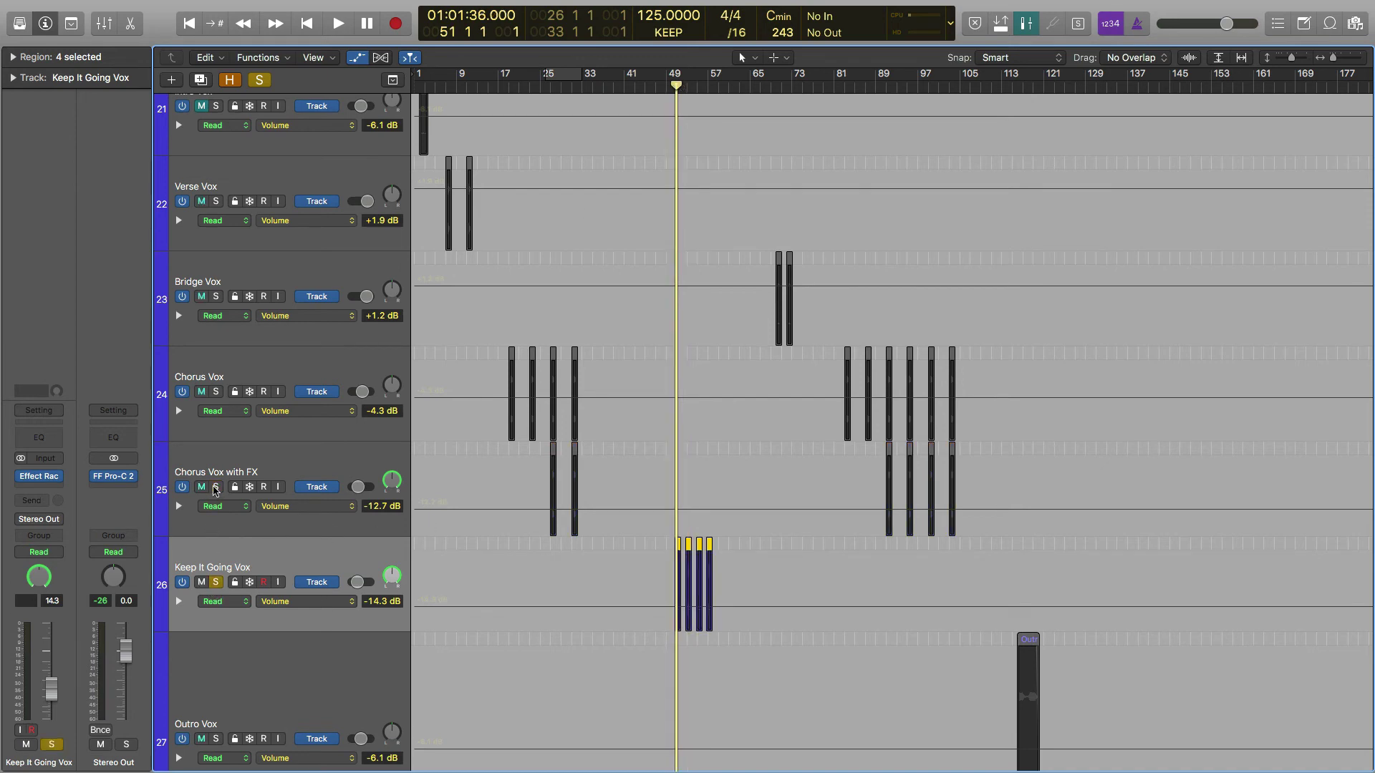
key("space")
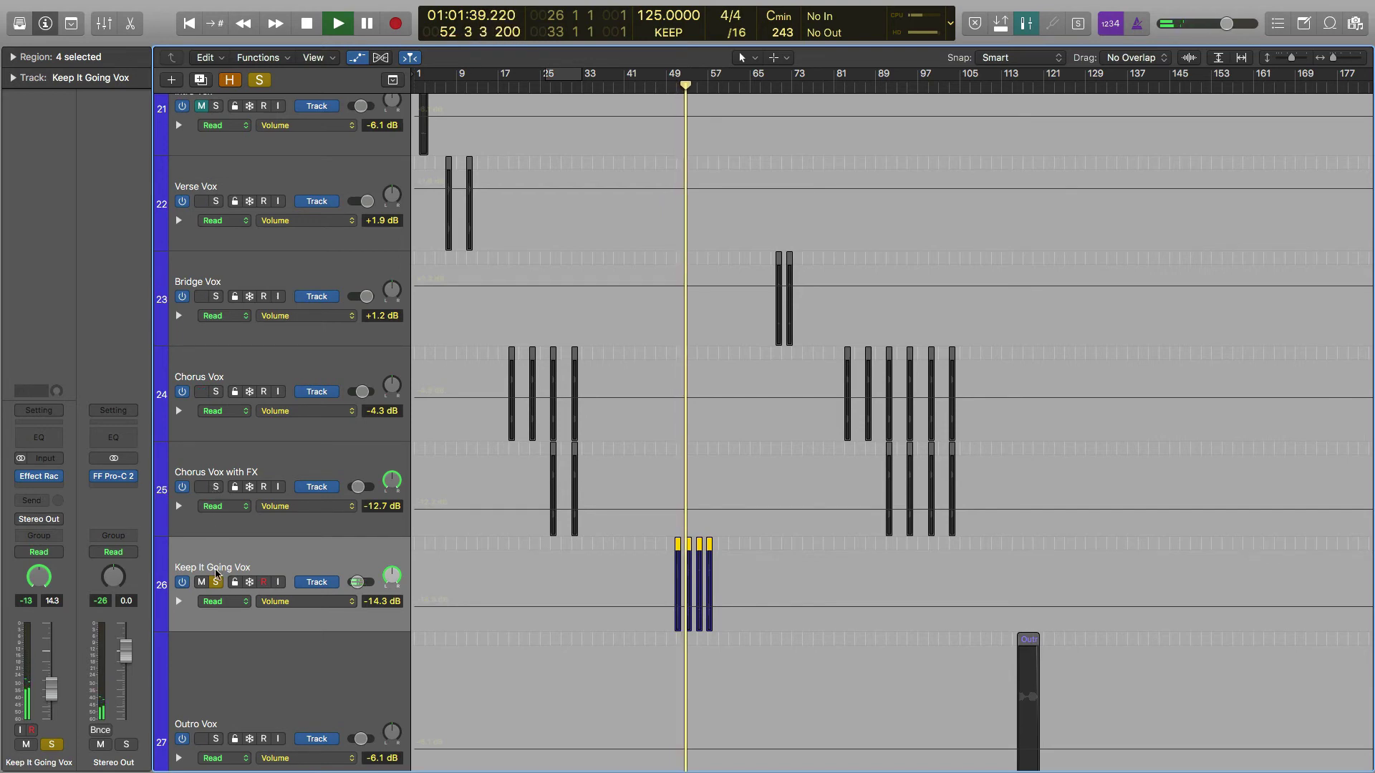
- Examine the Soundtoys Effect Rack on the Keep It Going Vox track, closing its window
mouse_move(41, 479)
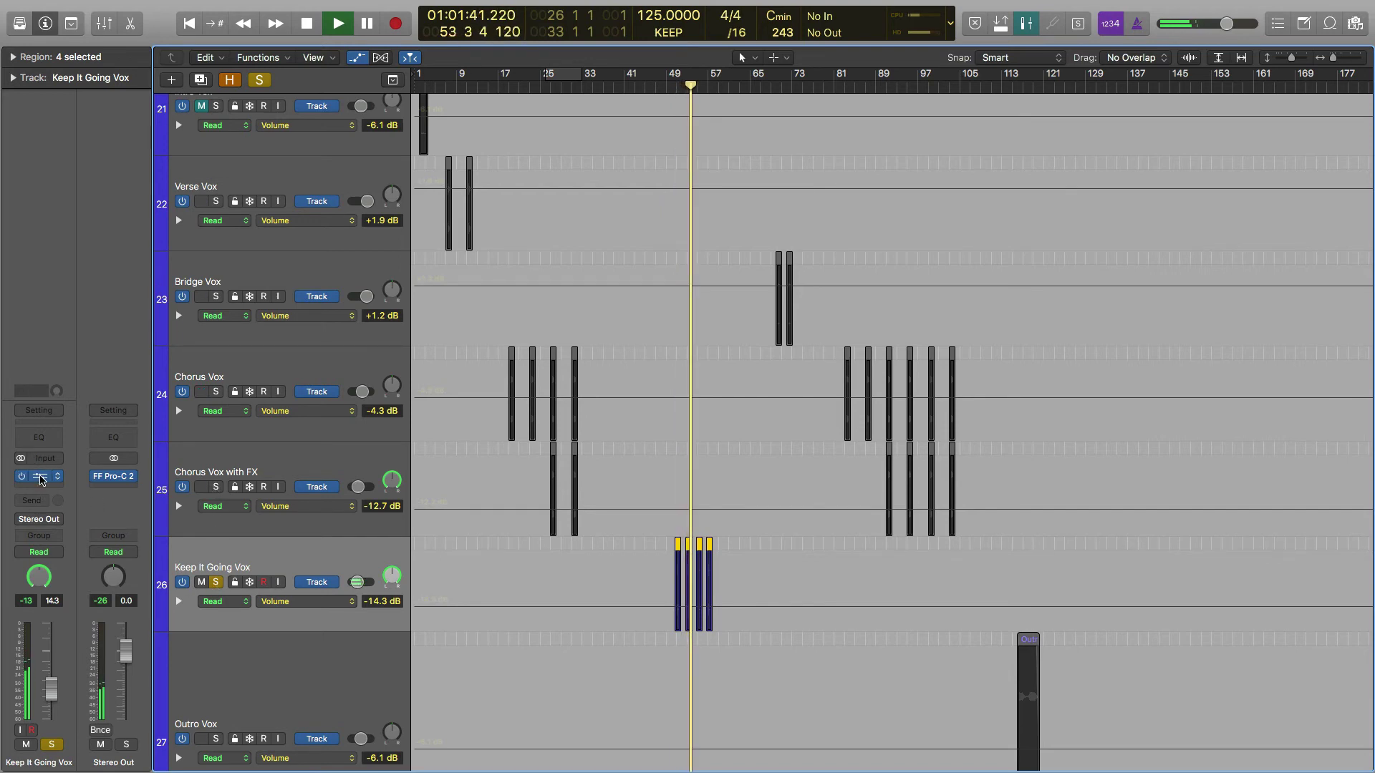
left_click(40, 477)
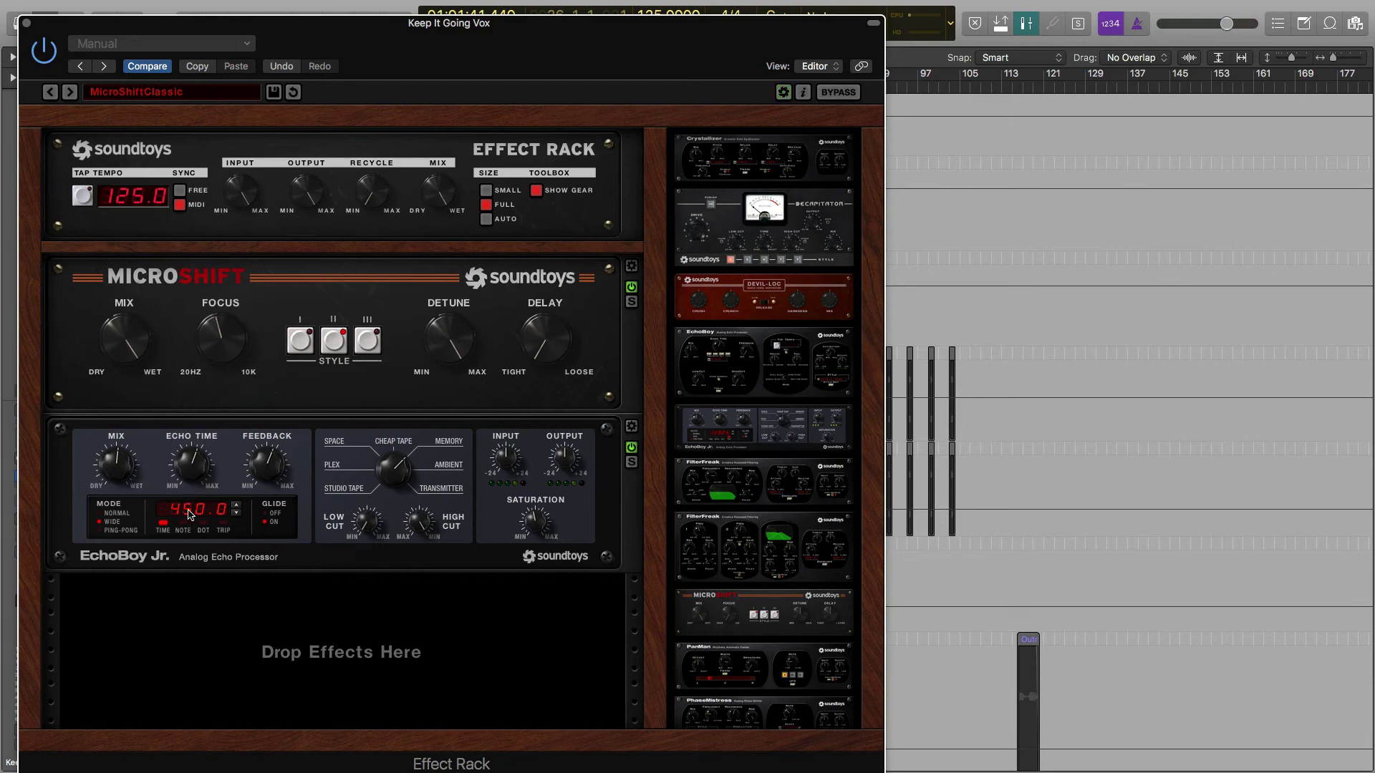
left_click(27, 26)
- Solo the Outro Vox track and play it back from bar 116, clearing the Outro Vox and Keep It Going Vox solos when done
scroll(424, 401, "down", 5)
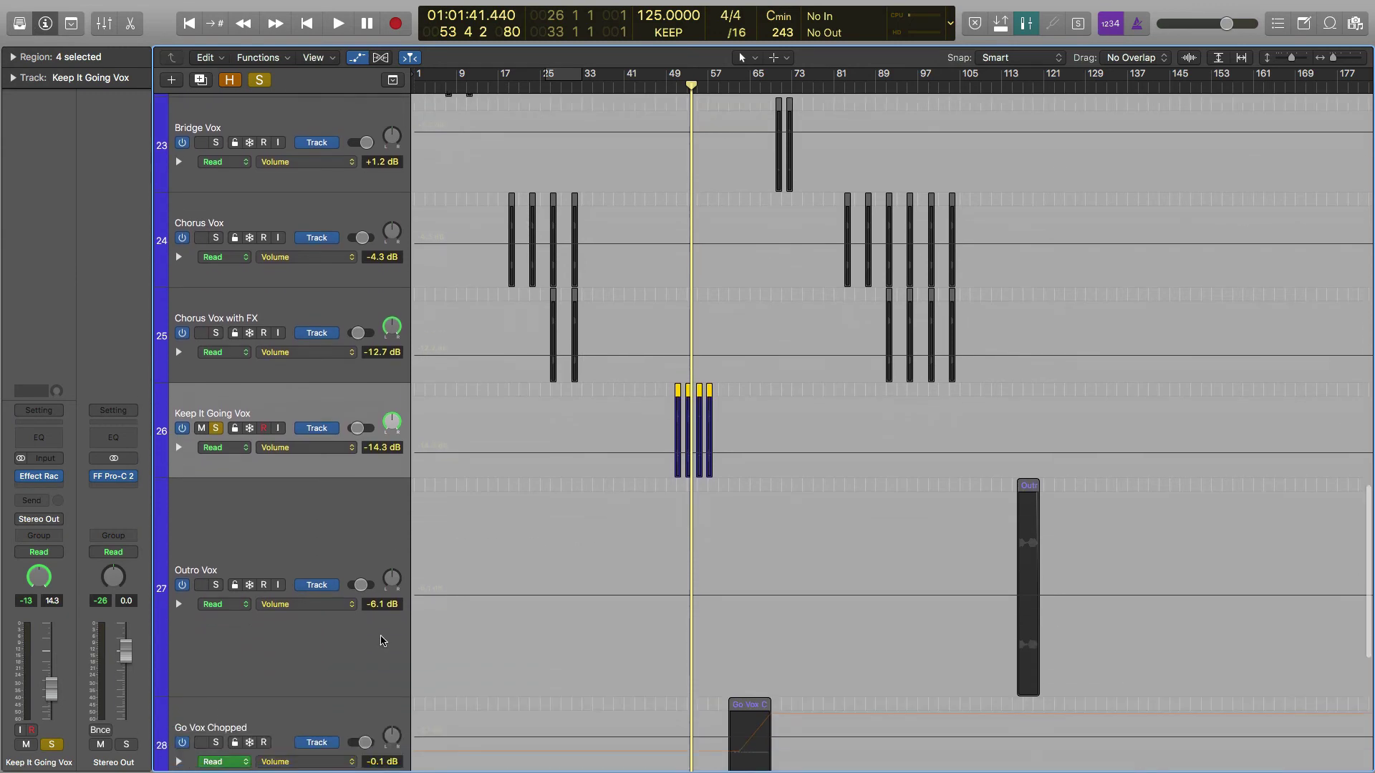
left_click(315, 553)
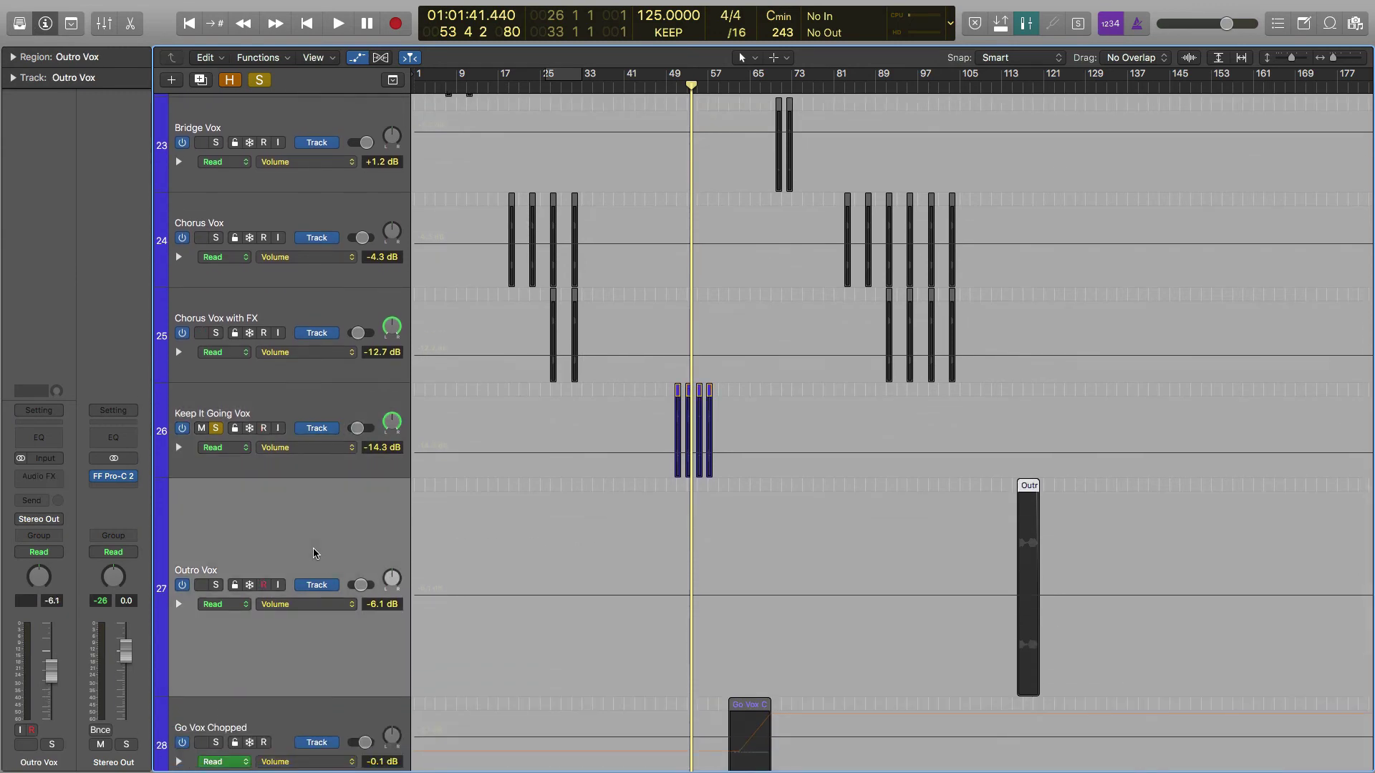
left_click(219, 585)
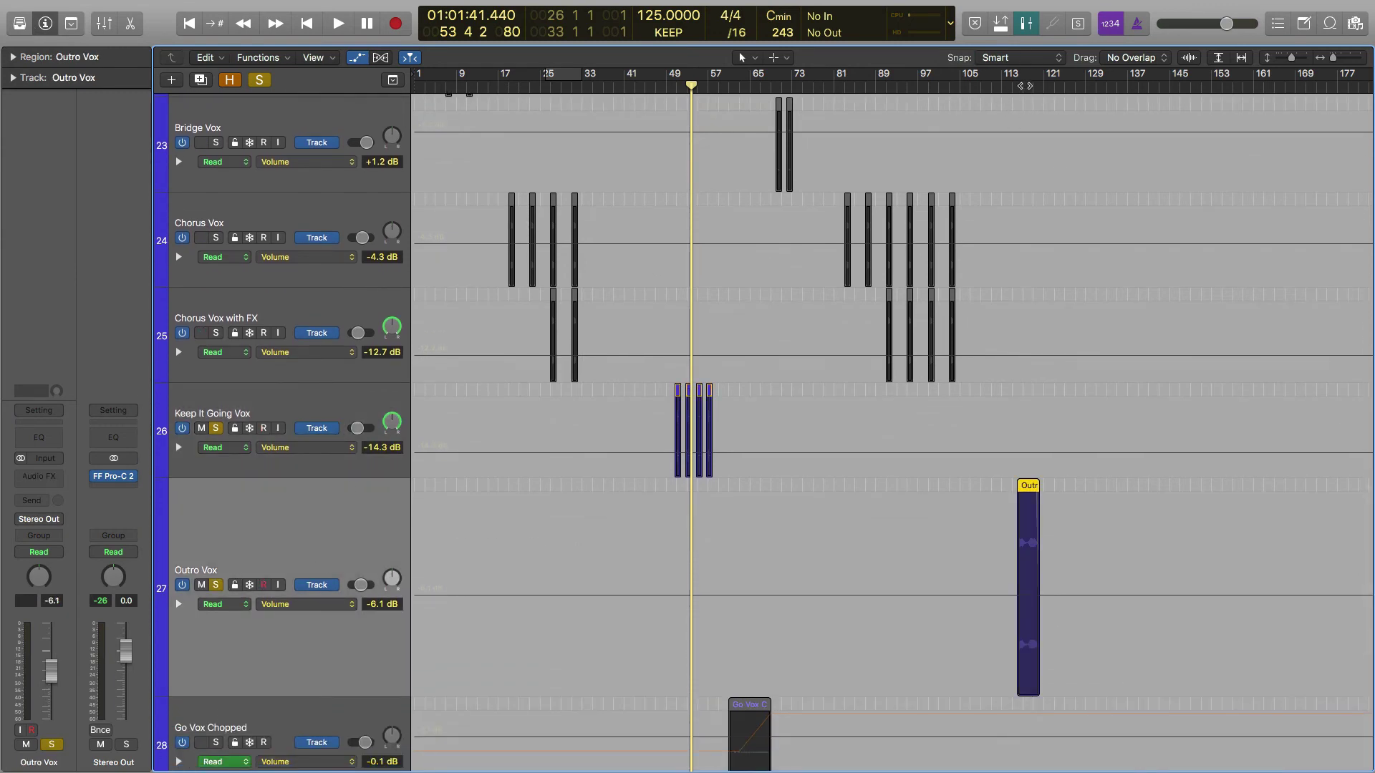
left_click(1026, 86)
left_click(1017, 89)
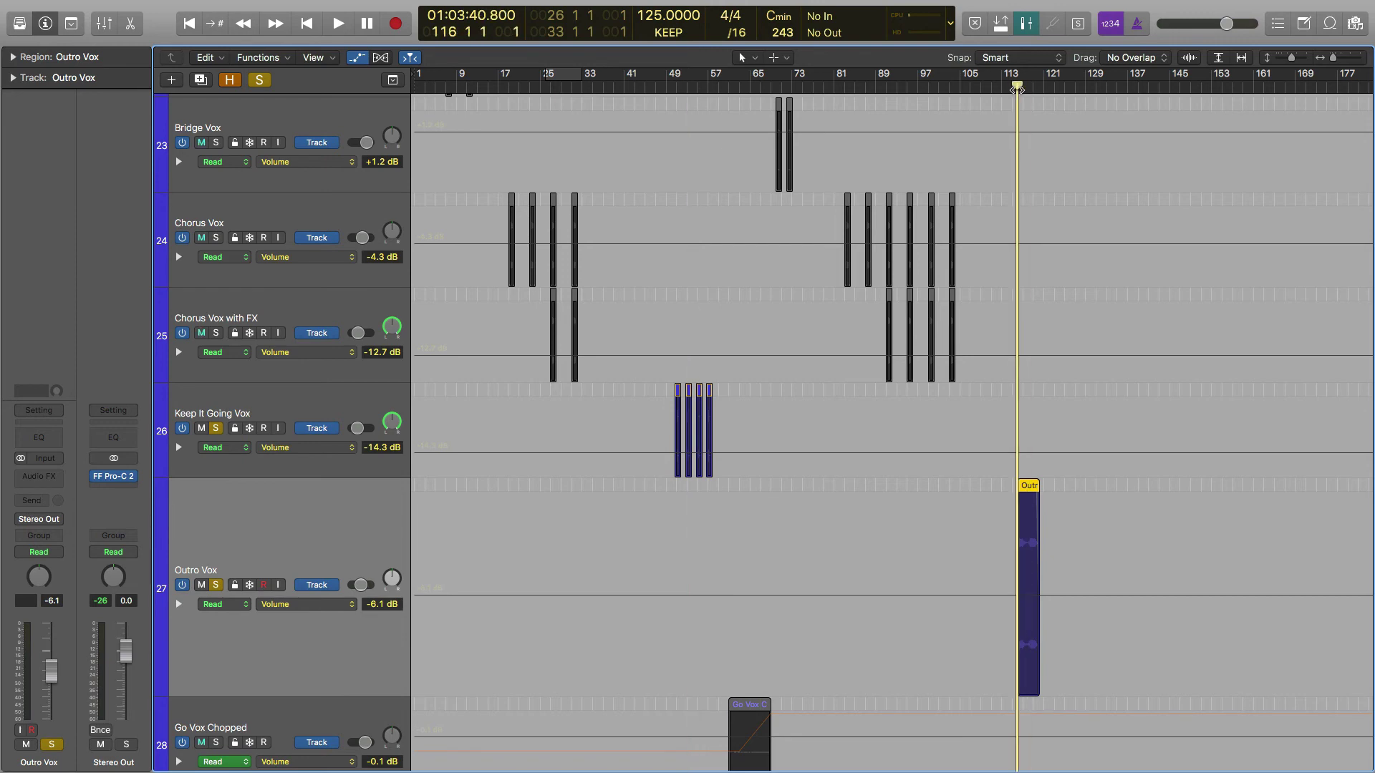
key("space")
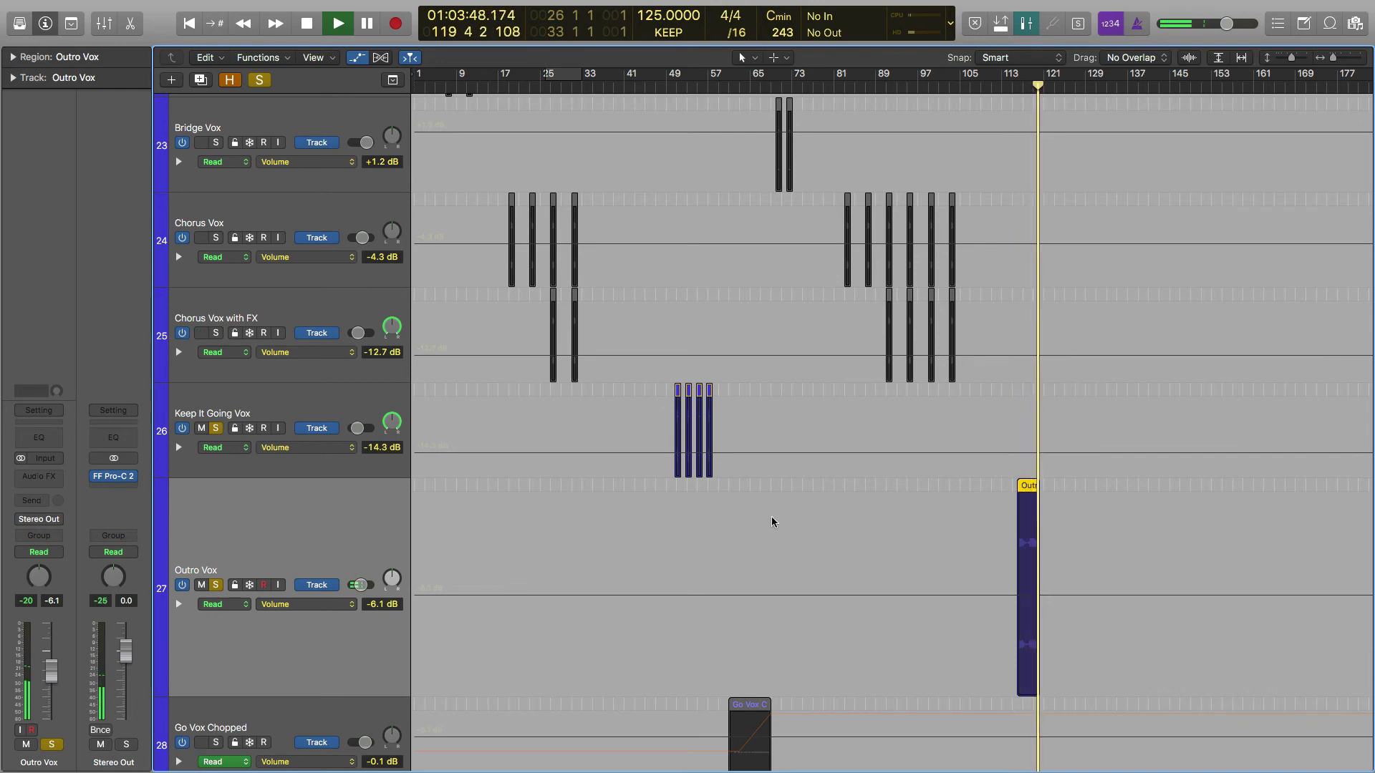
key("space")
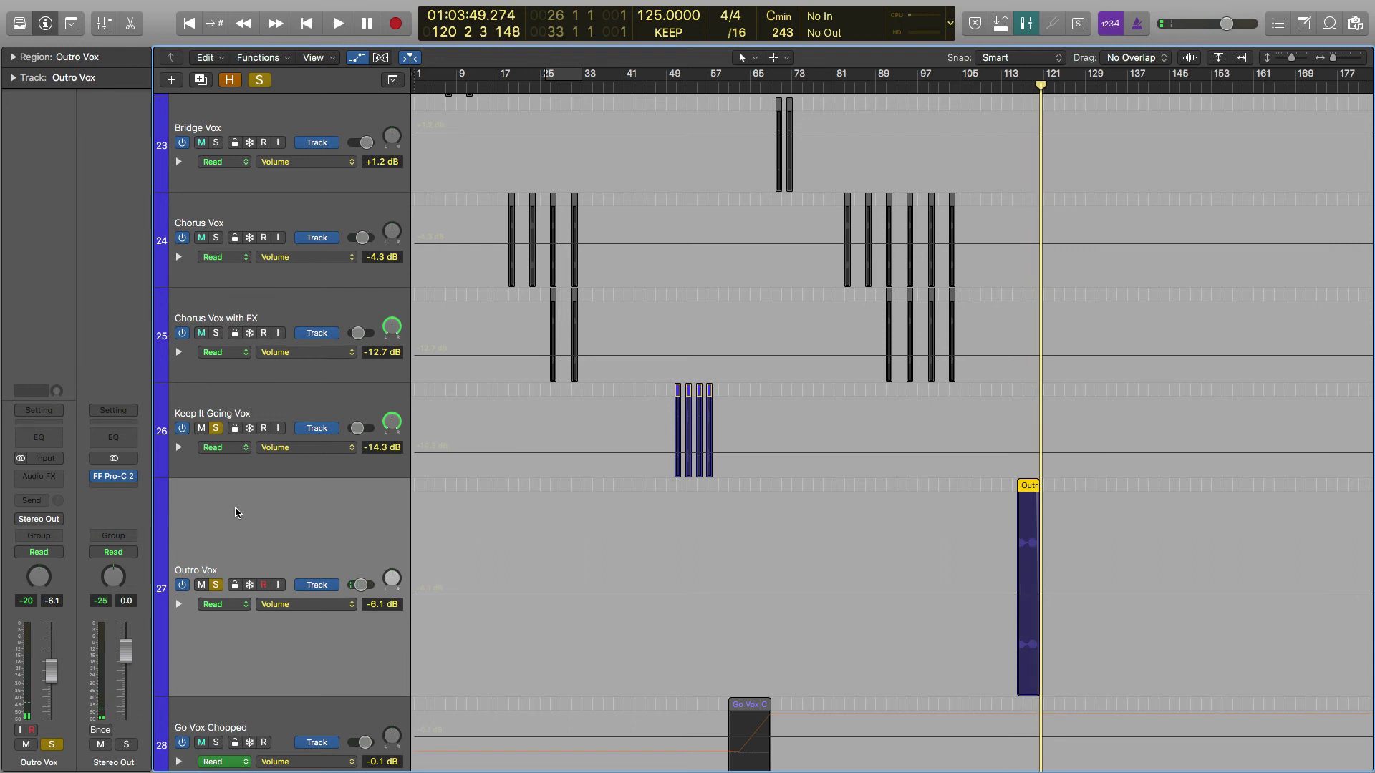
left_click(216, 584)
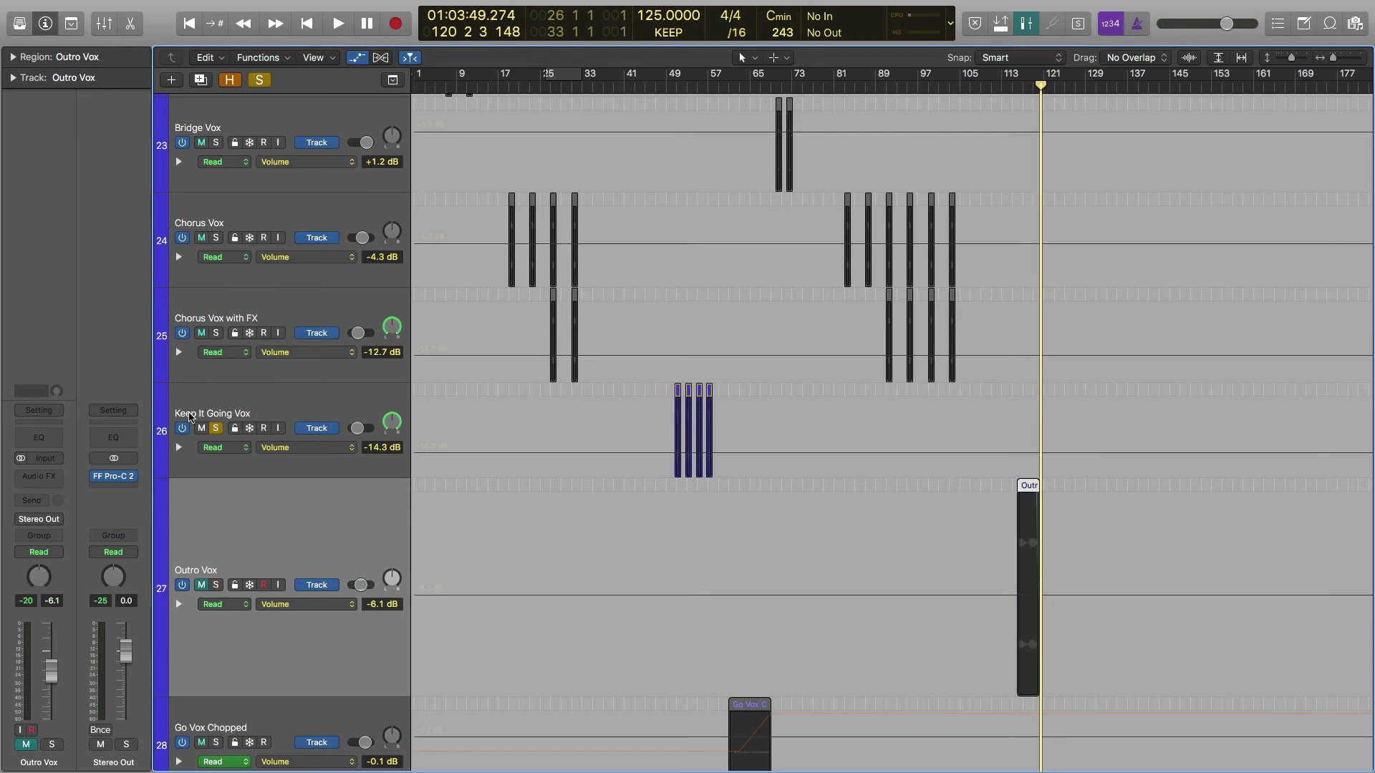
left_click(213, 428)
- Select and solo the Go Vox Chopped track and play its region back from bar 61
scroll(254, 494, "down", 7)
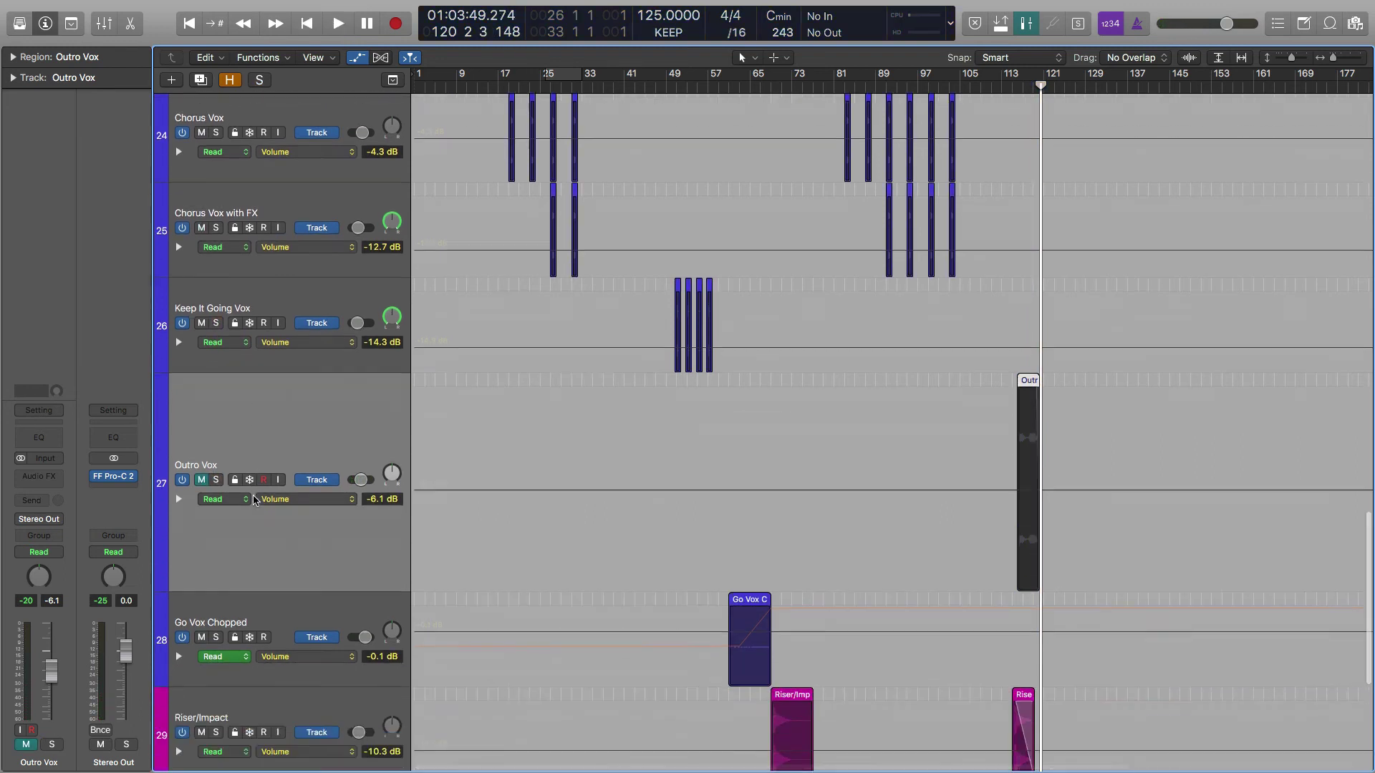
left_click(270, 465)
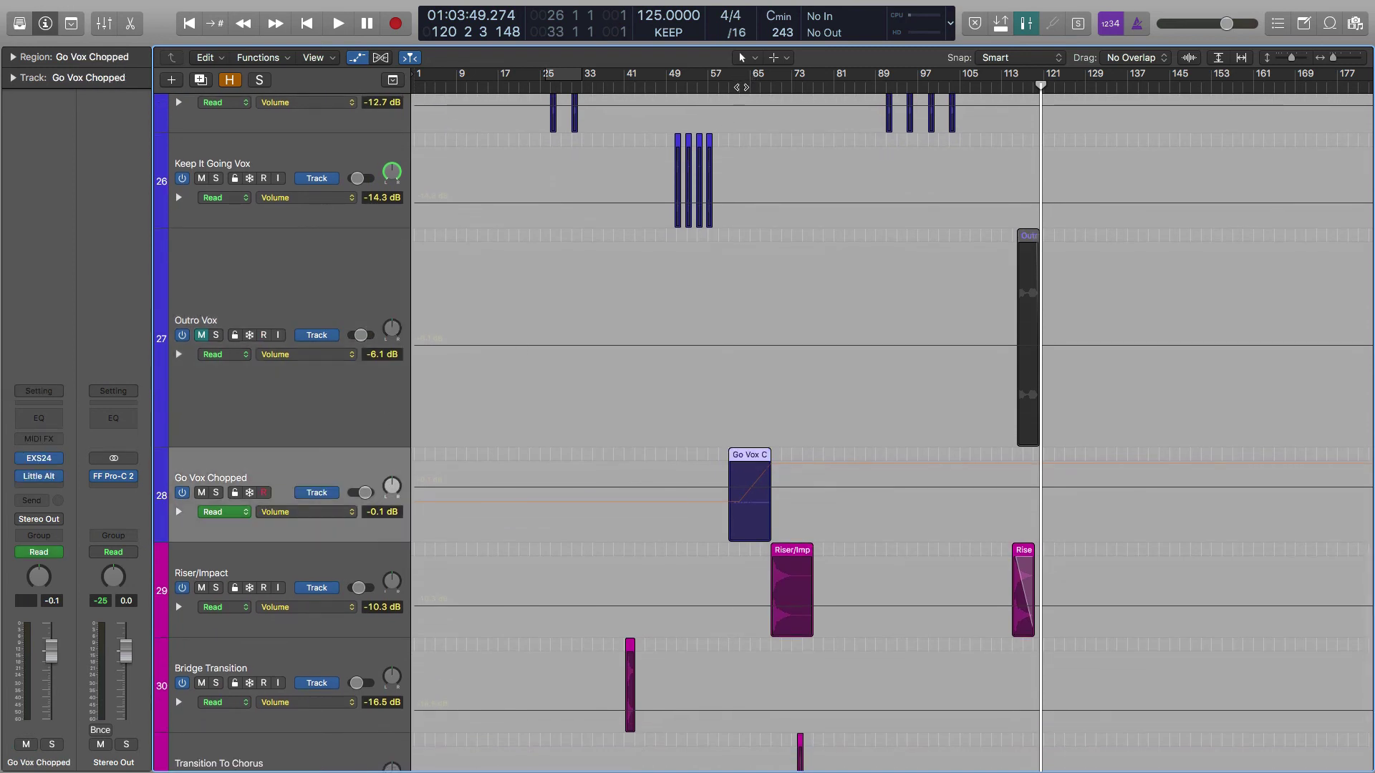
left_click(741, 87)
left_click_drag(740, 87, 726, 87)
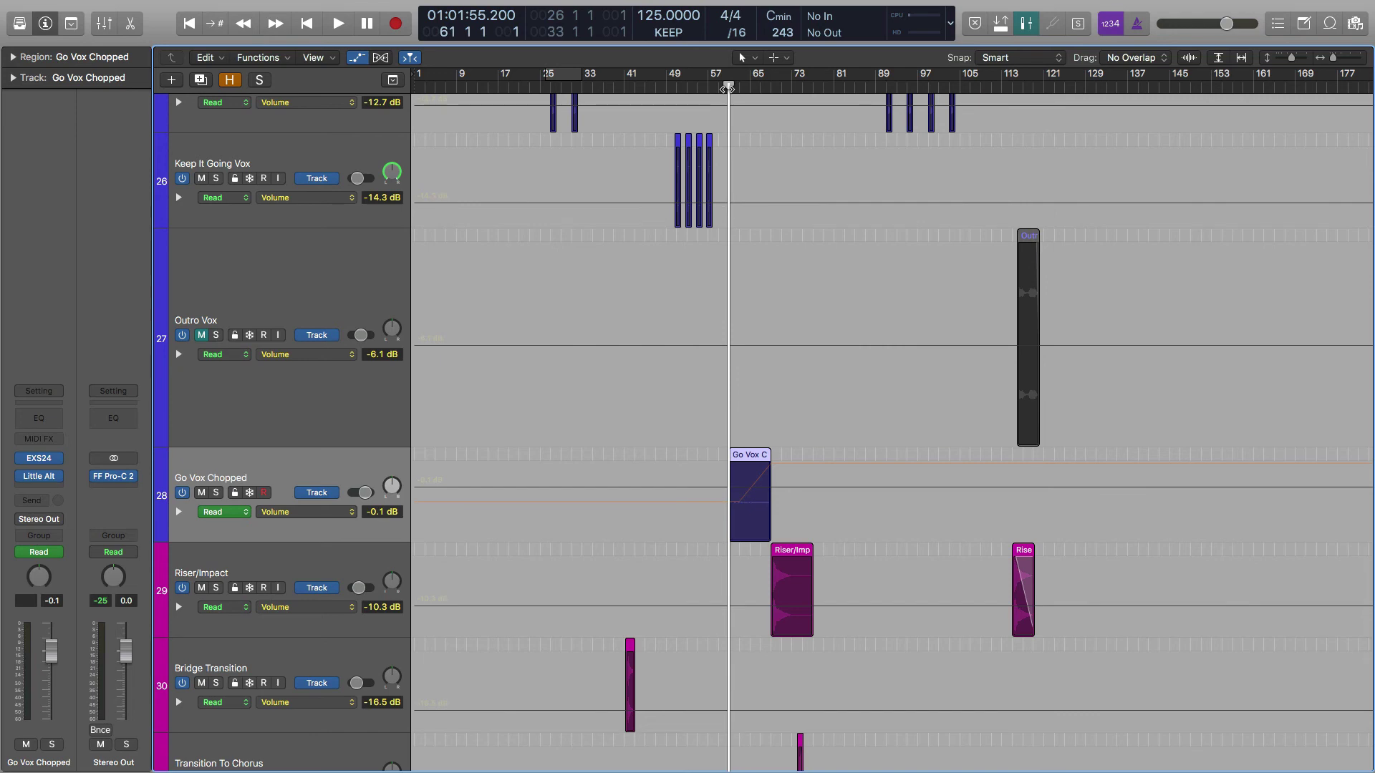
left_click(217, 493)
key("space")
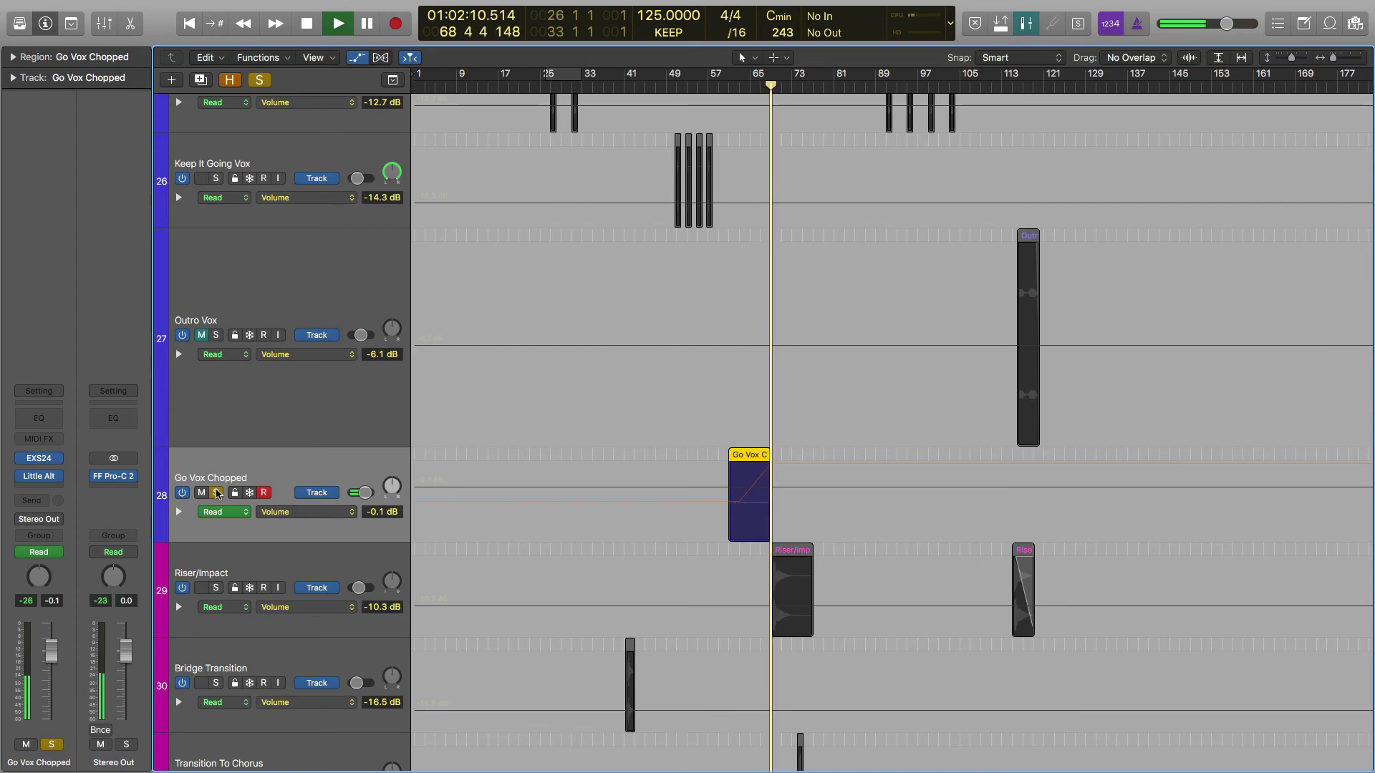
key("space")
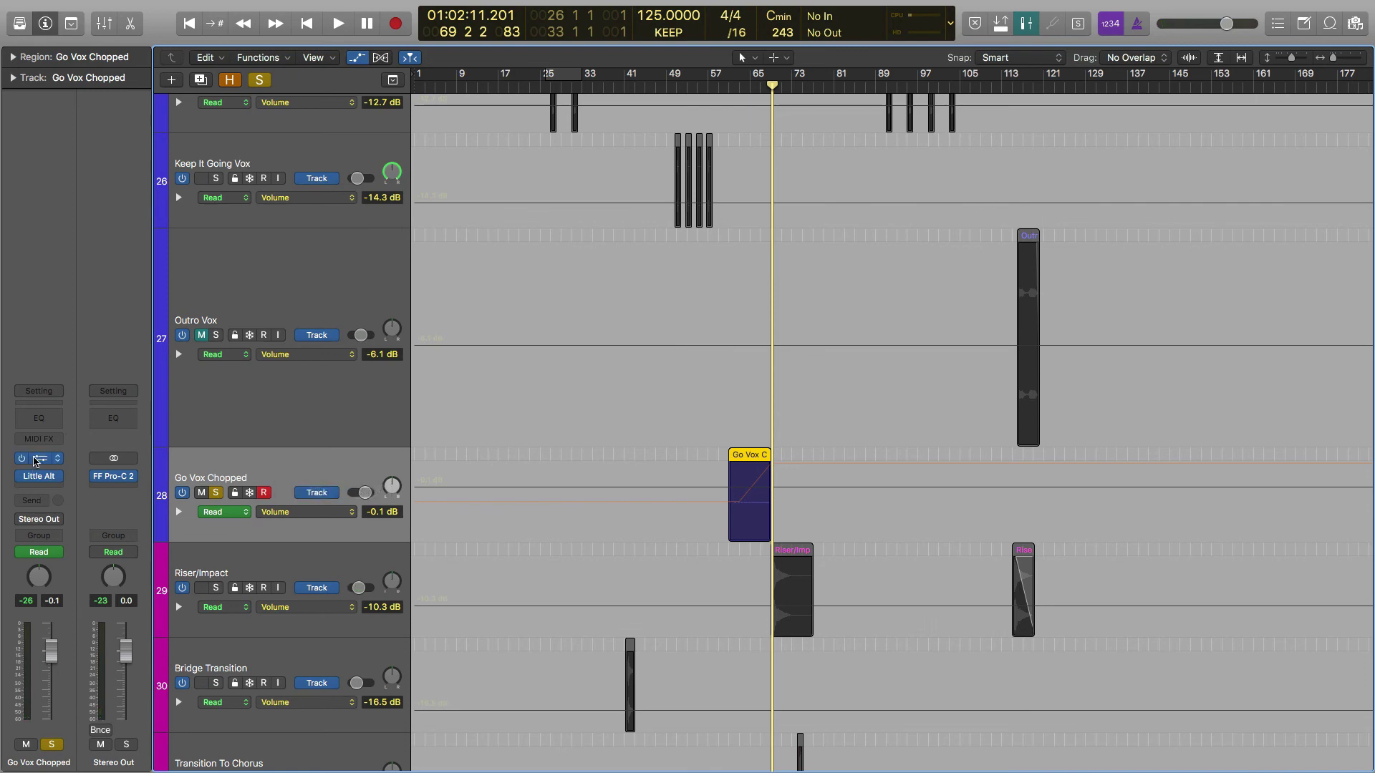
- Examine the EXS24 sampler on the Go Vox Chopped track, closing its window when done
left_click(36, 461)
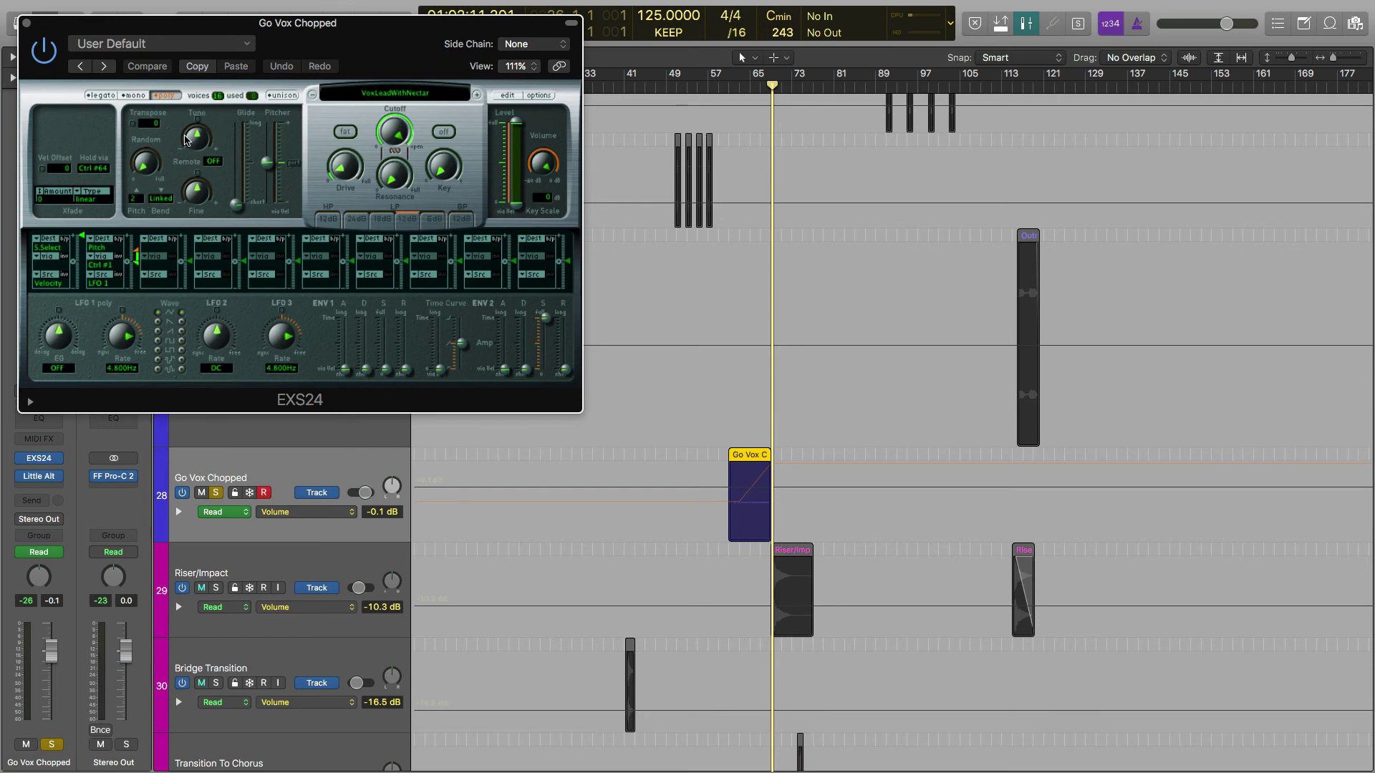
left_click(28, 25)
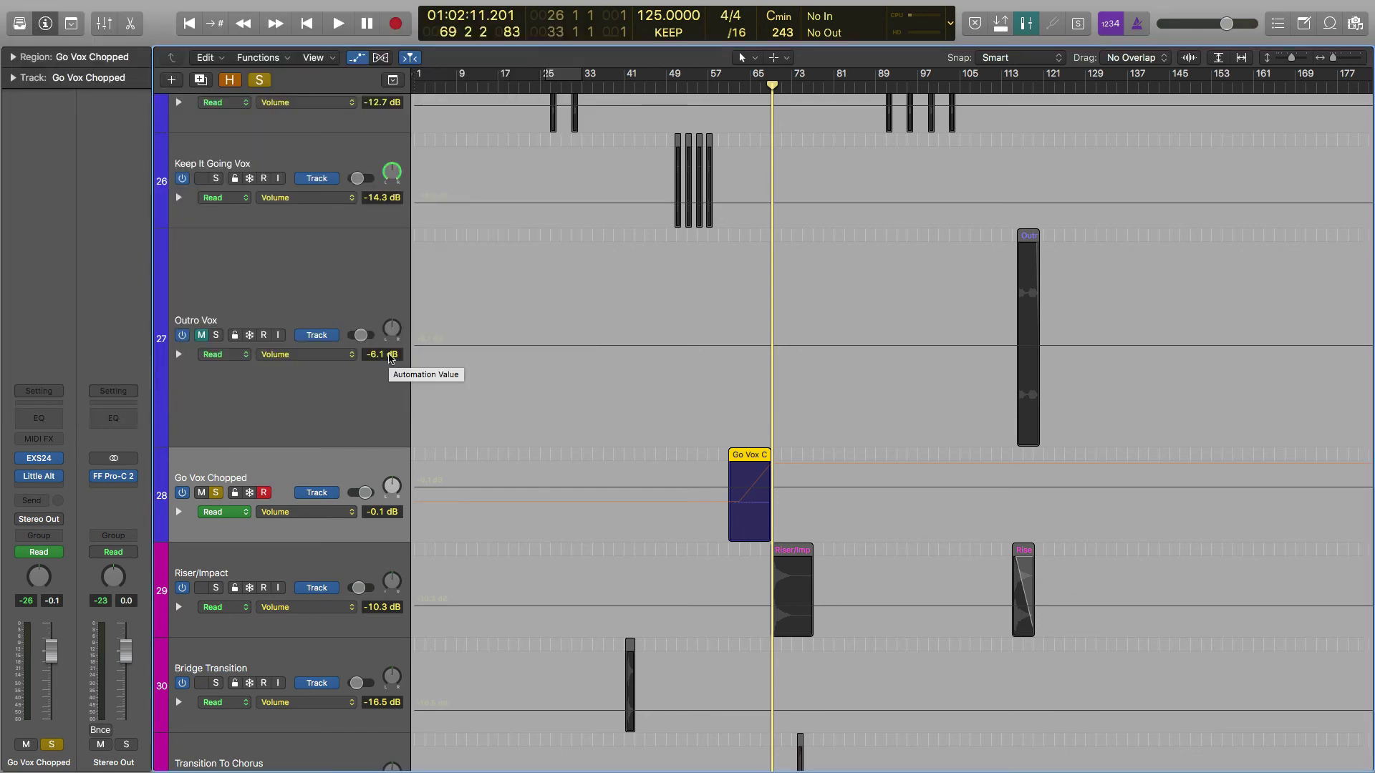
- Inspect Little AlterBoy on the Go Vox Chopped track while playing the region from bar 61, closing the plug-in when done
mouse_move(40, 481)
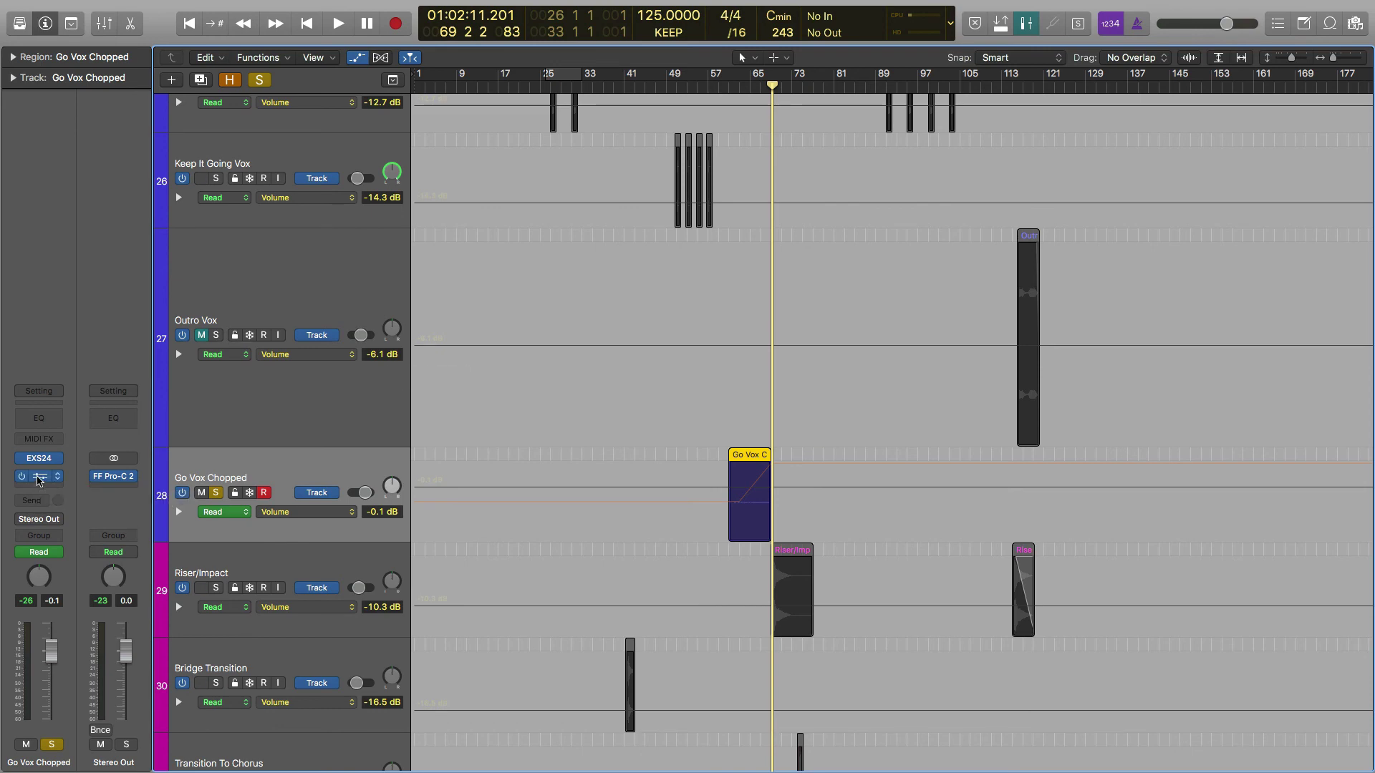
left_click(40, 478)
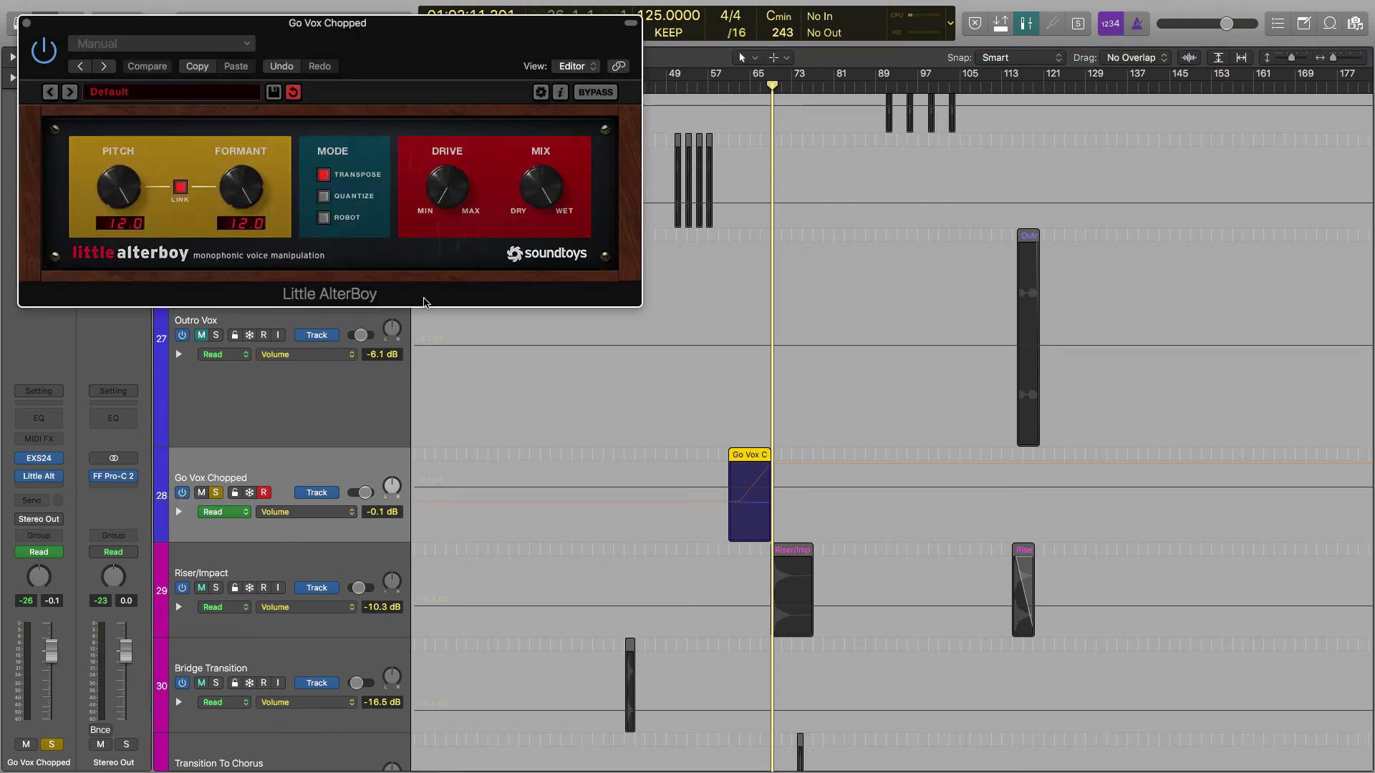
left_click_drag(770, 86, 744, 88)
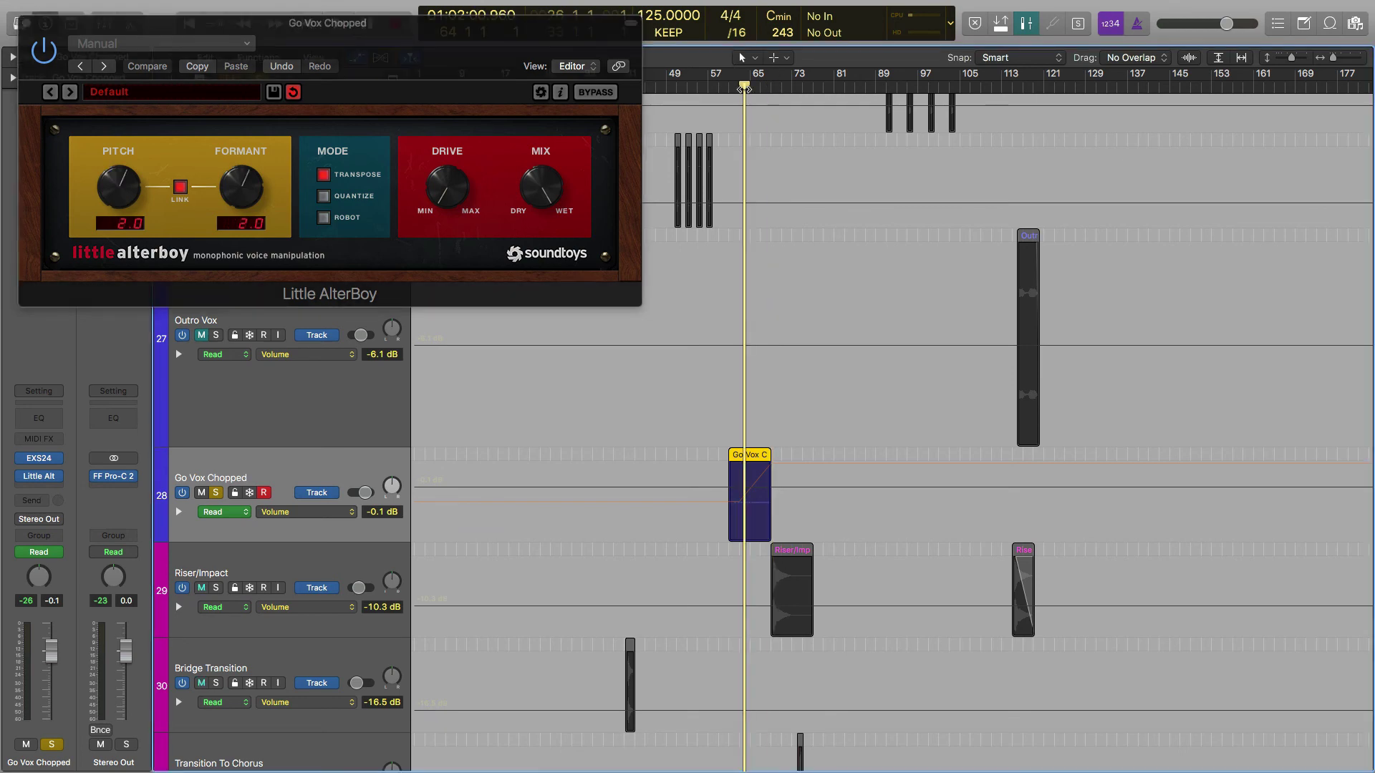
left_click_drag(745, 88, 728, 88)
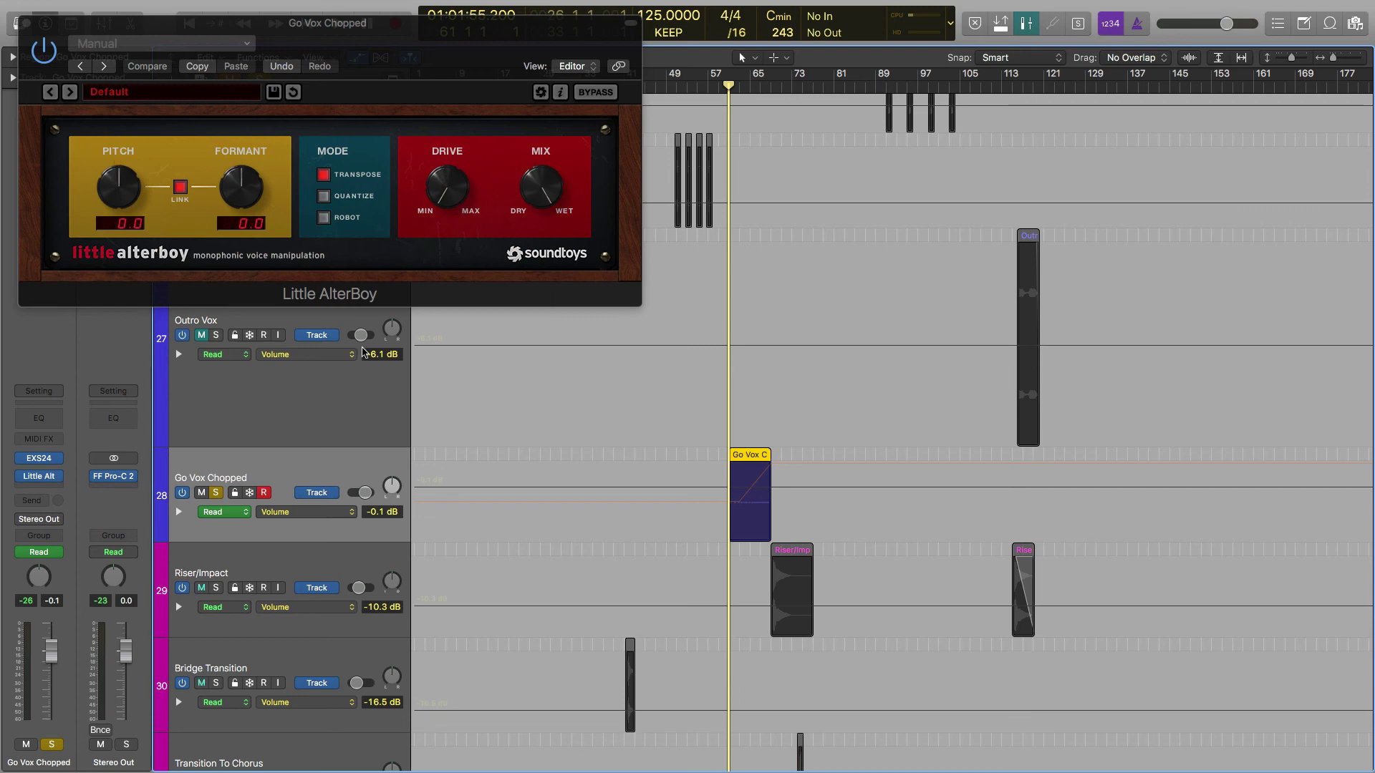
key("space")
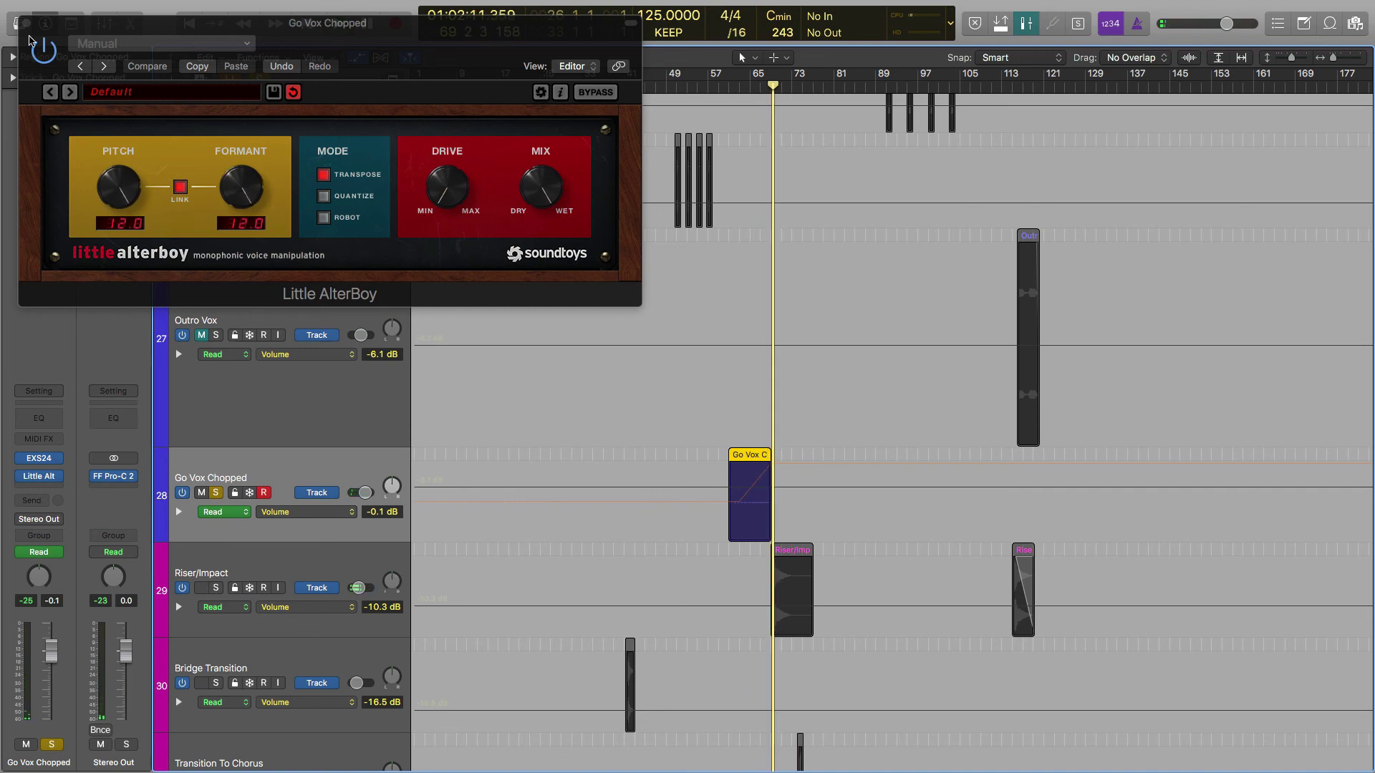
left_click(27, 24)
- Solo and select the Bridge Transition track and play its region back from bar 41
scroll(280, 536, "down", 5)
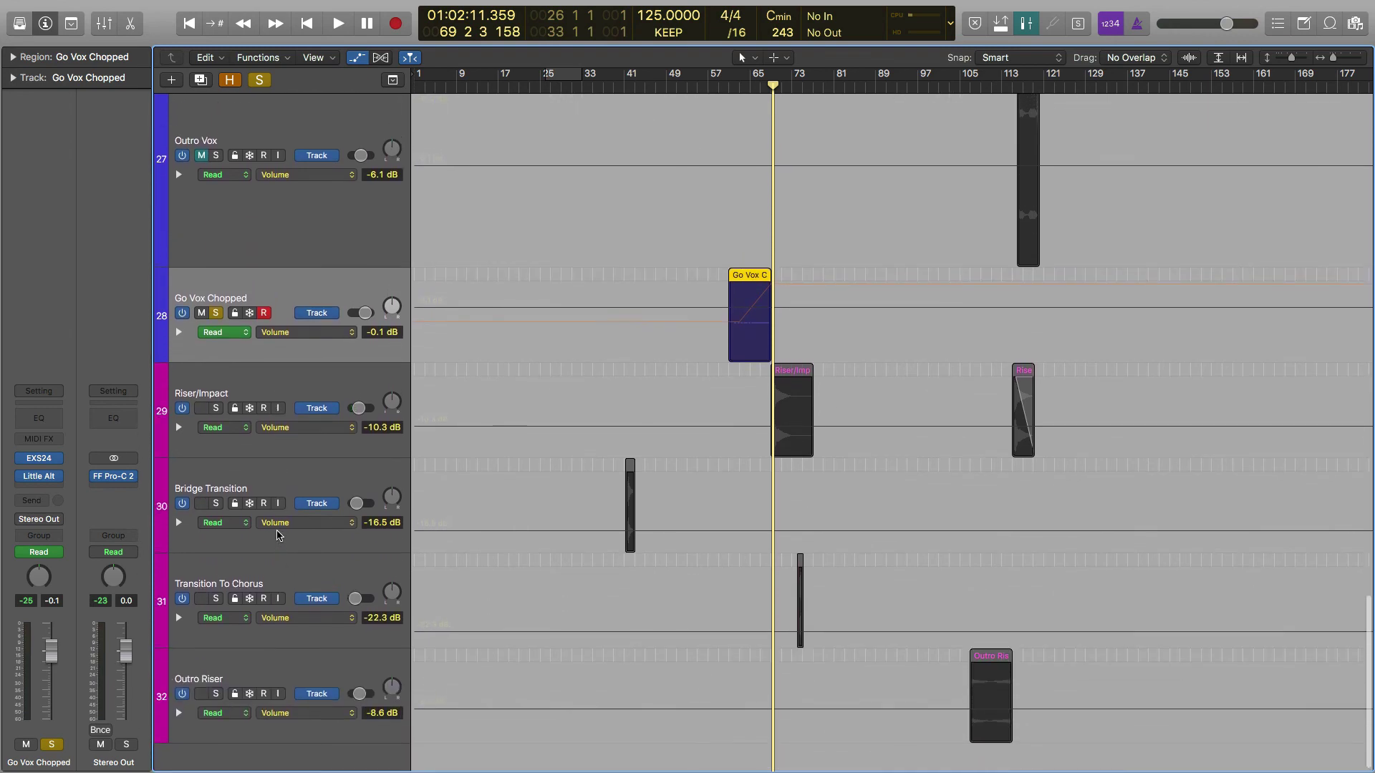
scroll(279, 535, "up", 1)
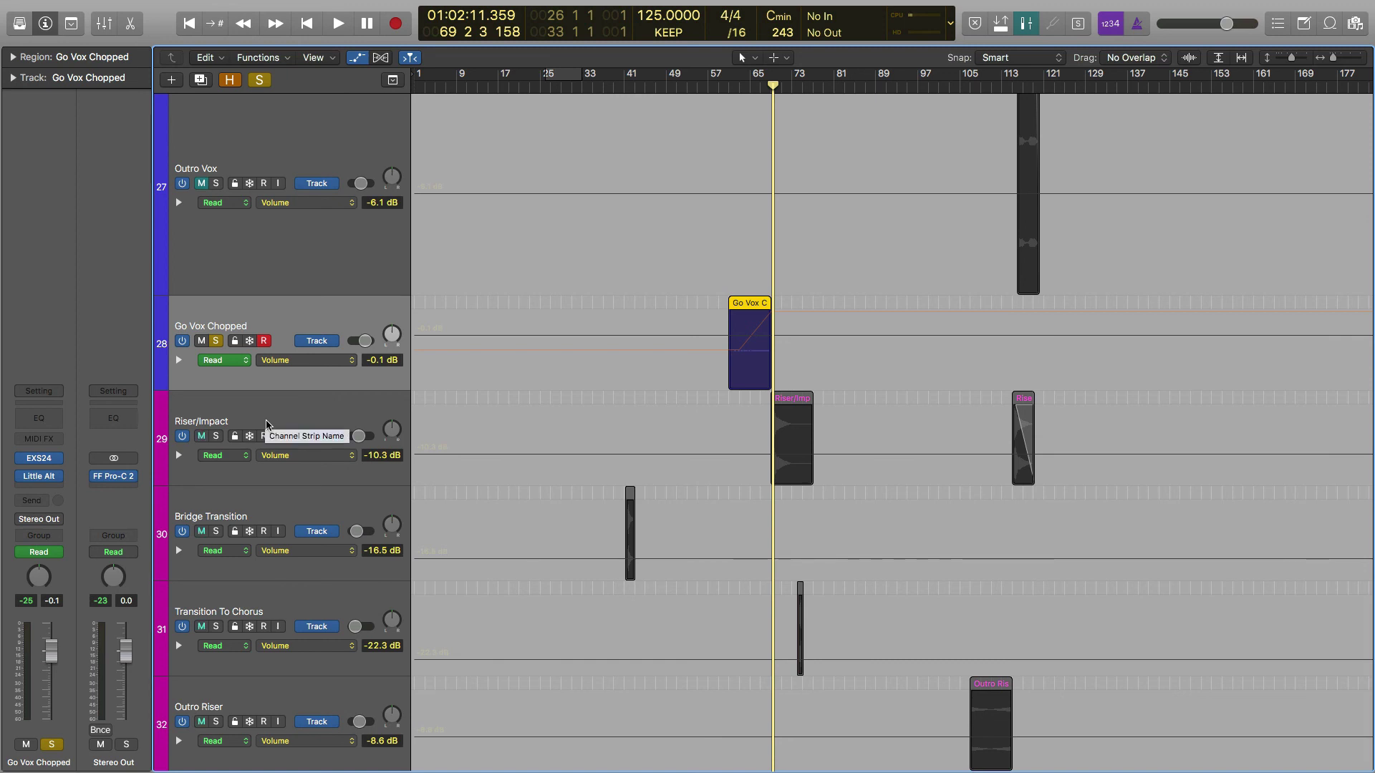
key("super+Right")
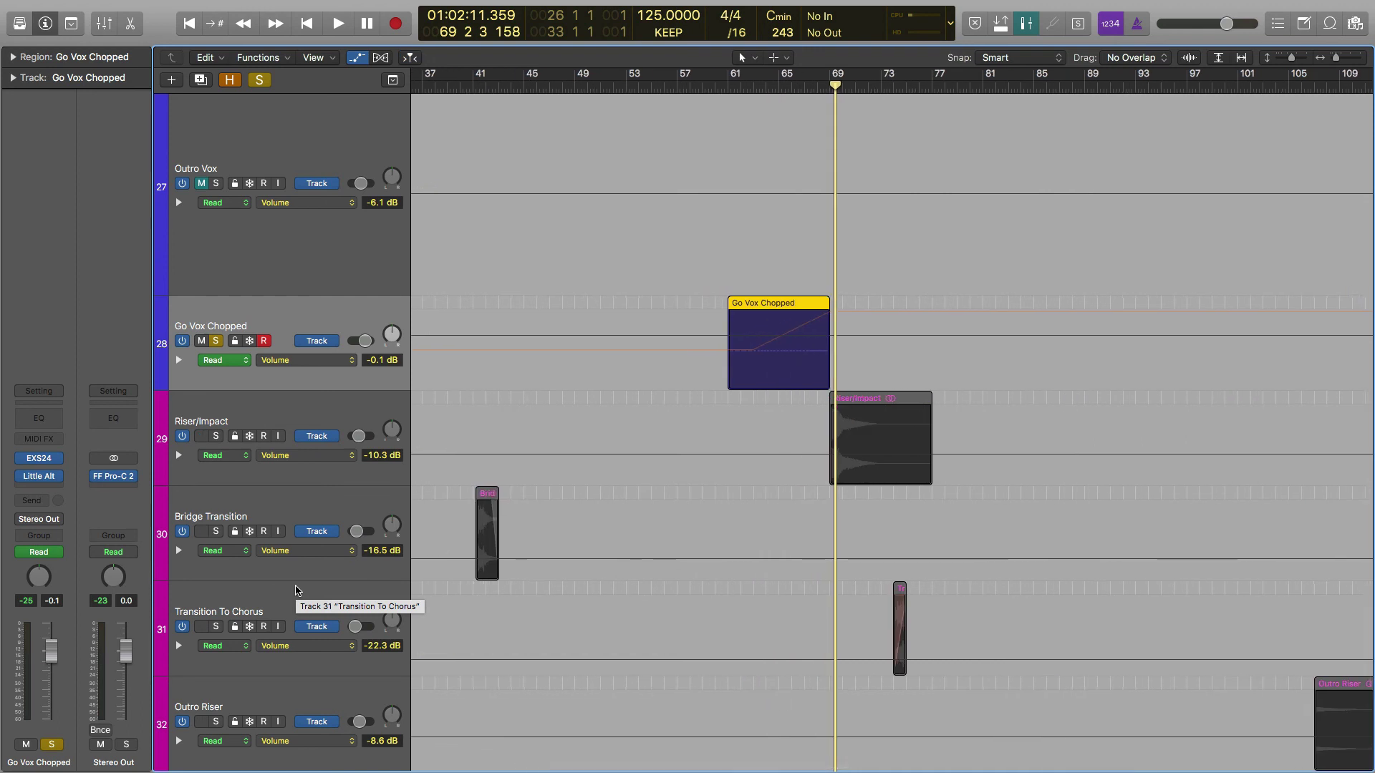
left_click(216, 531)
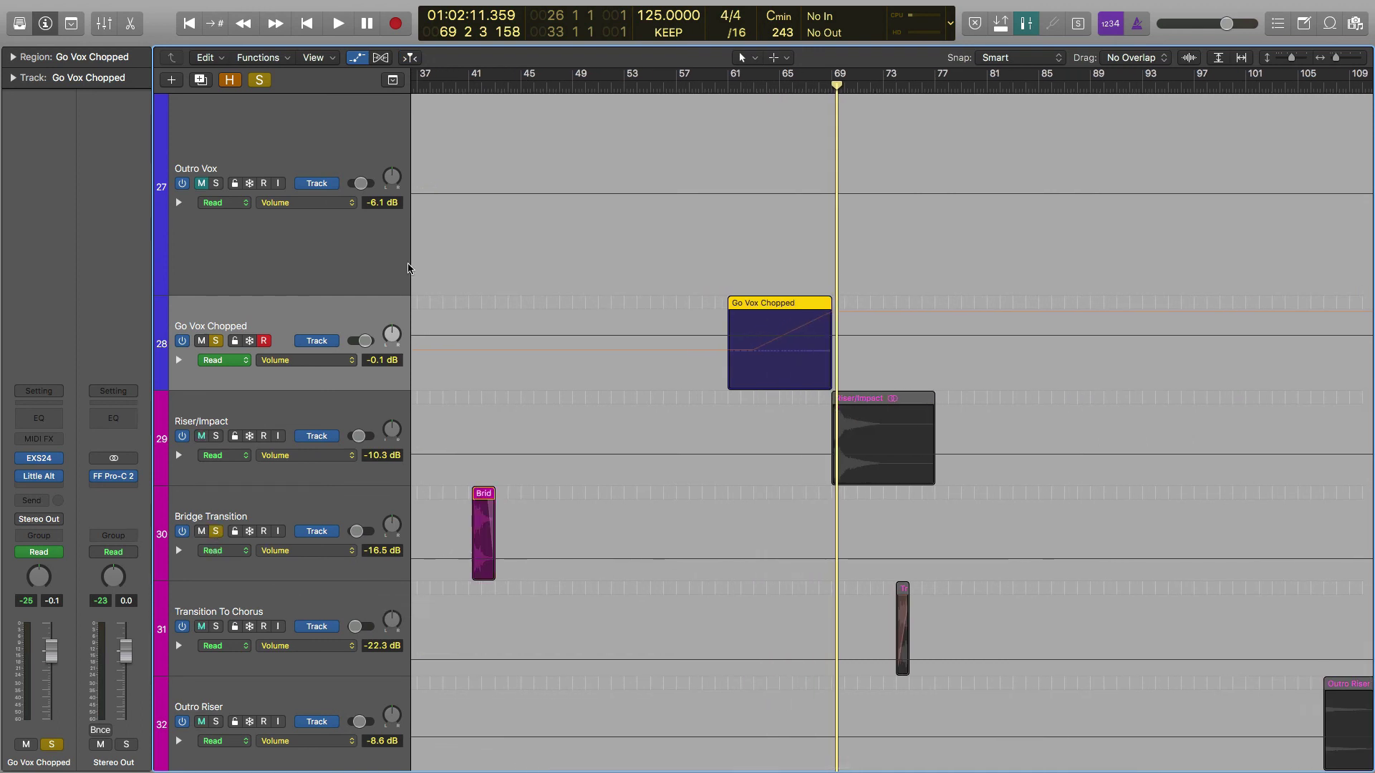
left_click(466, 86)
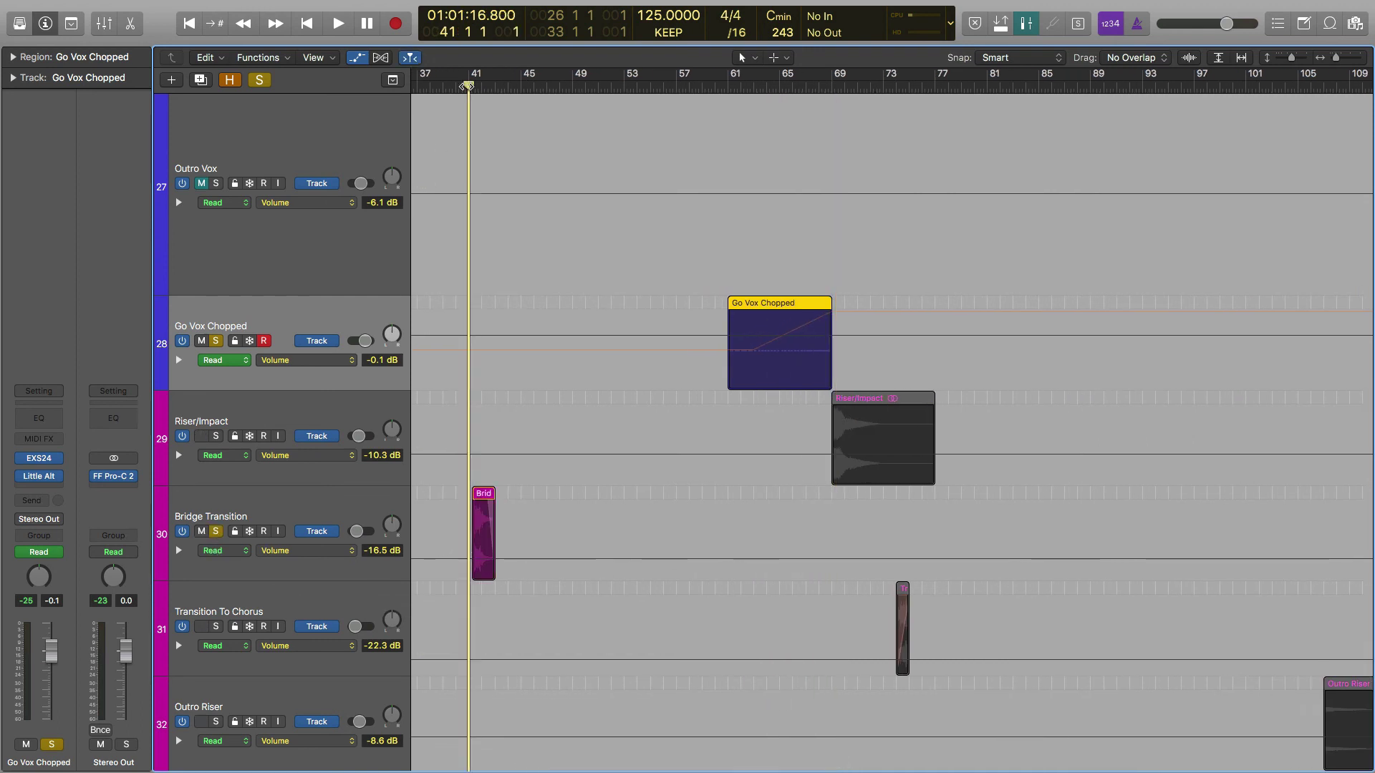
key("space")
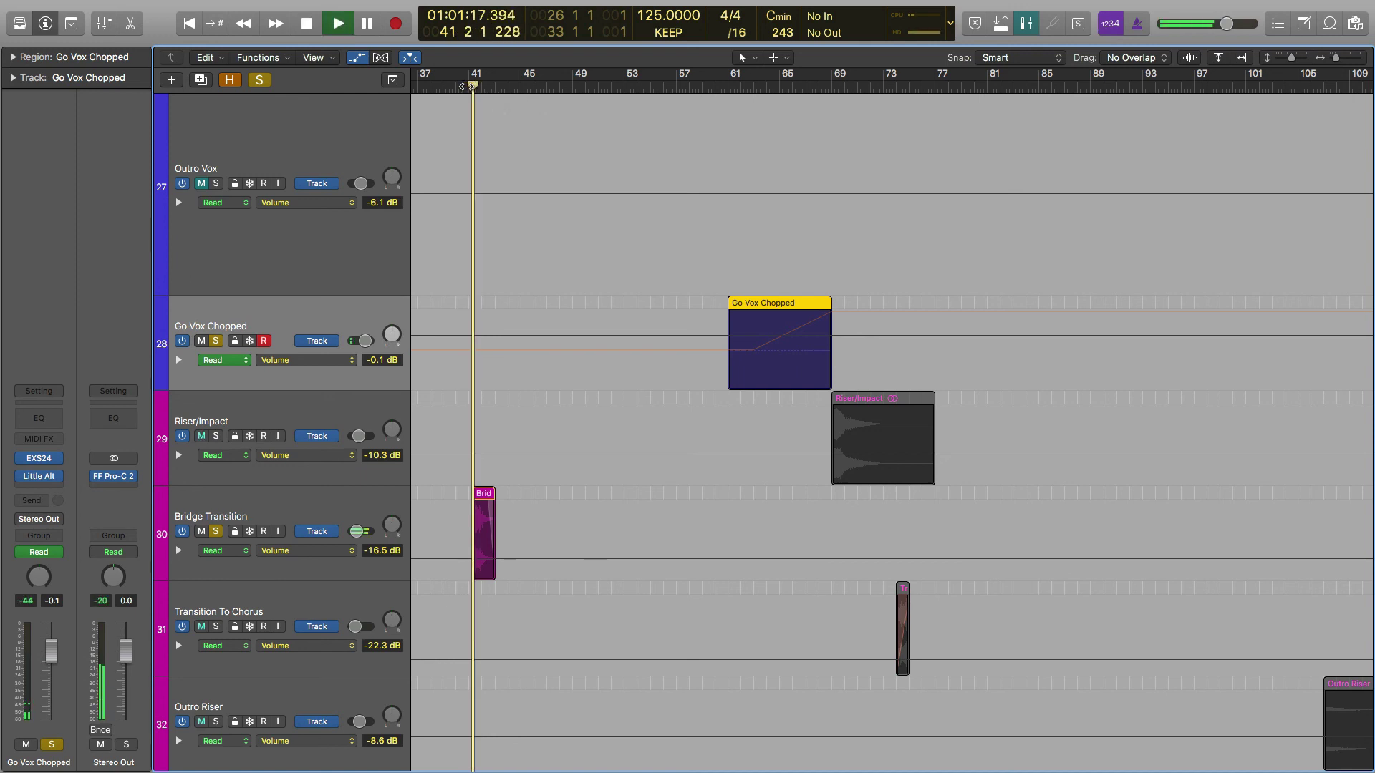
left_click(315, 513)
key("space")
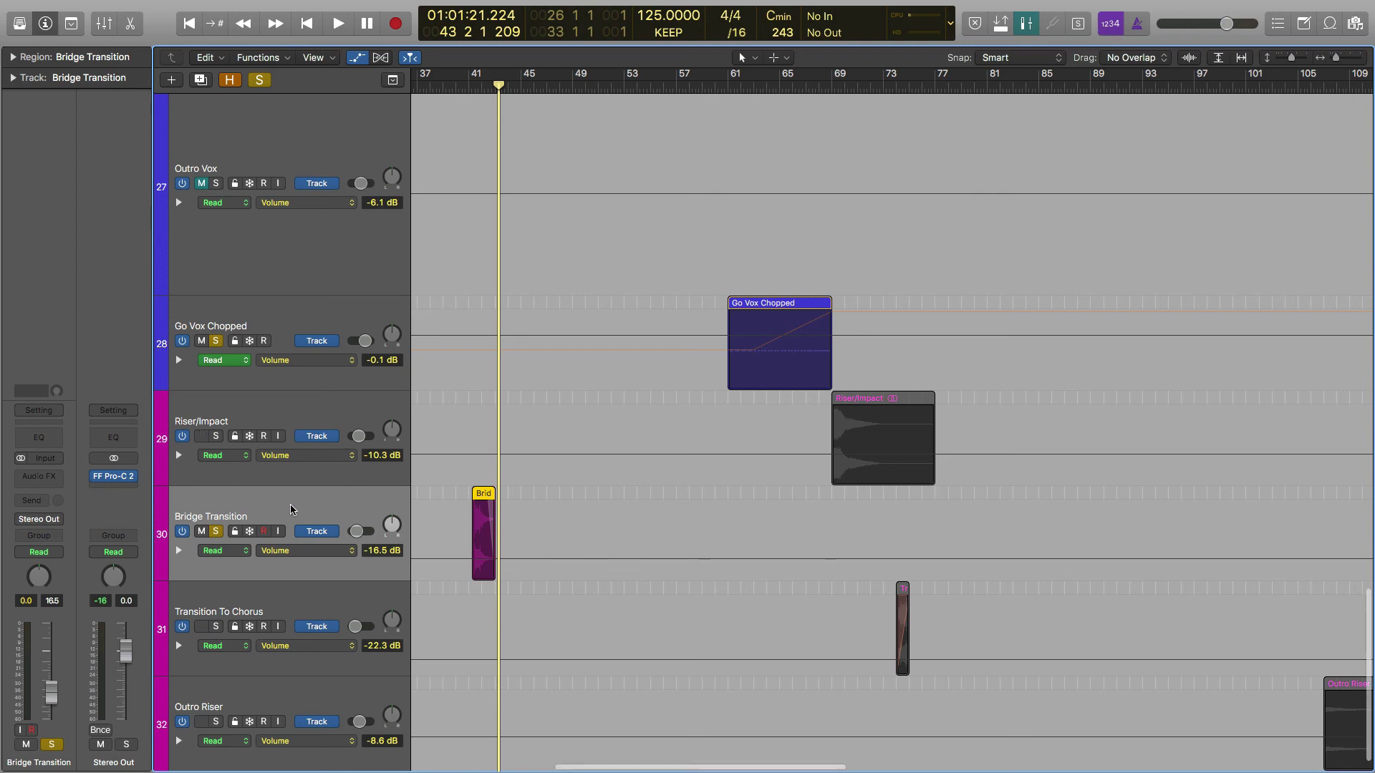
- Return the playhead to bar 3 and clear all track solos
scroll(709, 552, "down", 2)
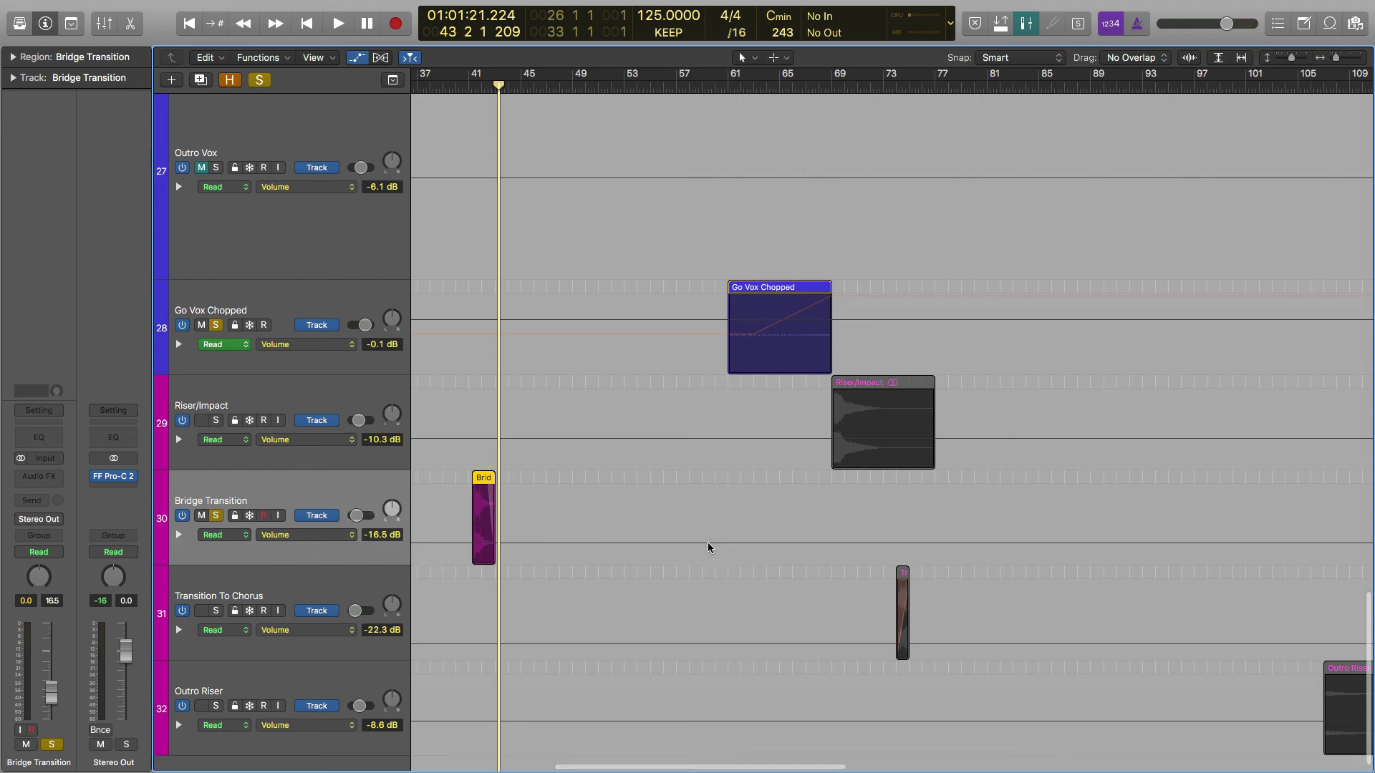
key("super+Left")
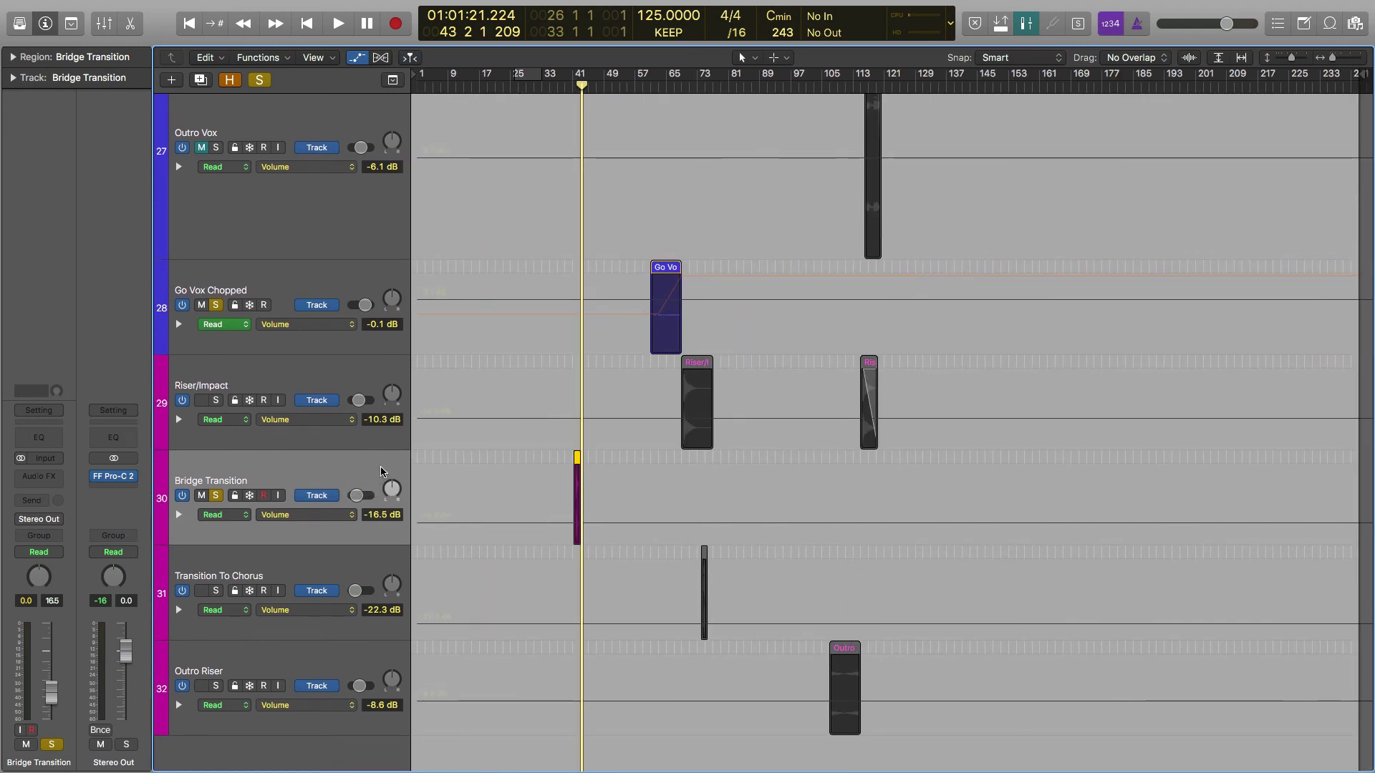
left_click(424, 86)
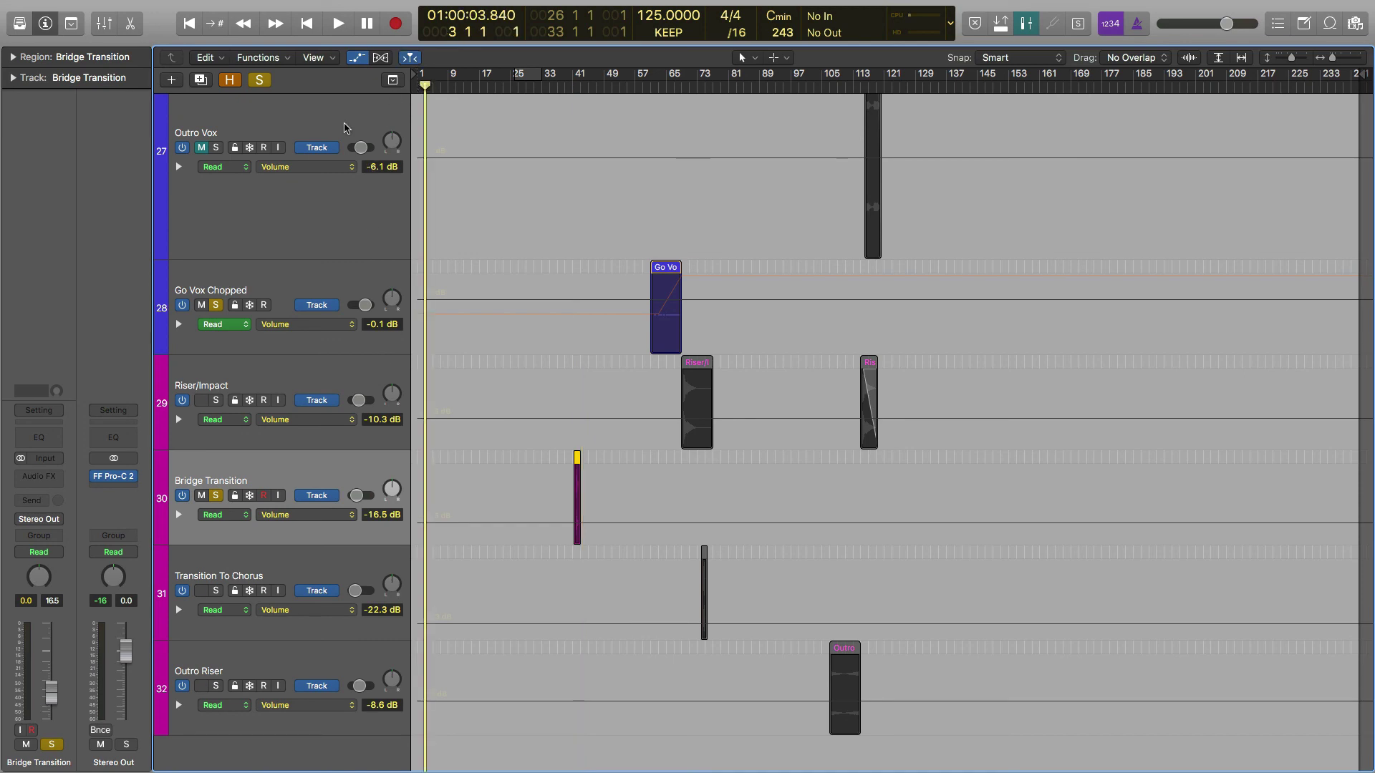
left_click(257, 83)
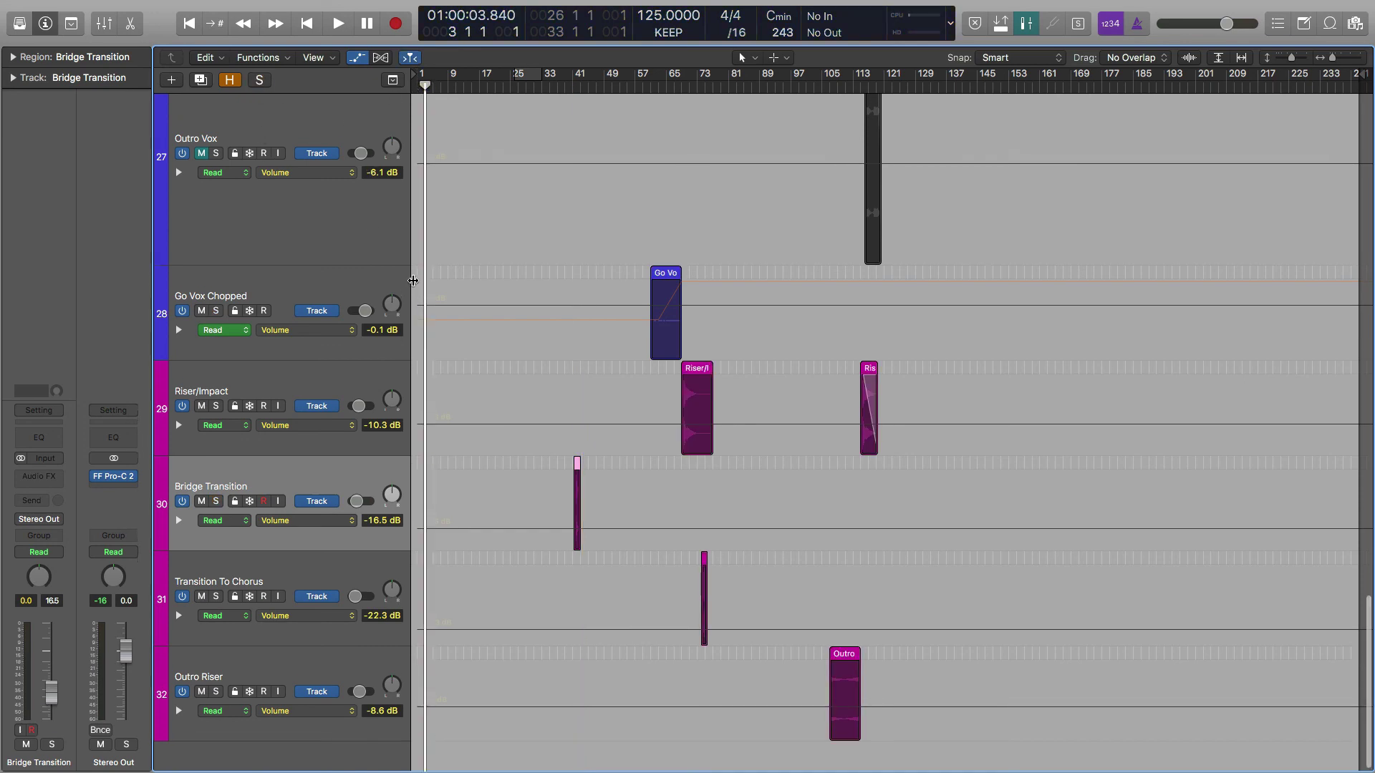
- Hide the automation display on all tracks
scroll(413, 280, "up", 10)
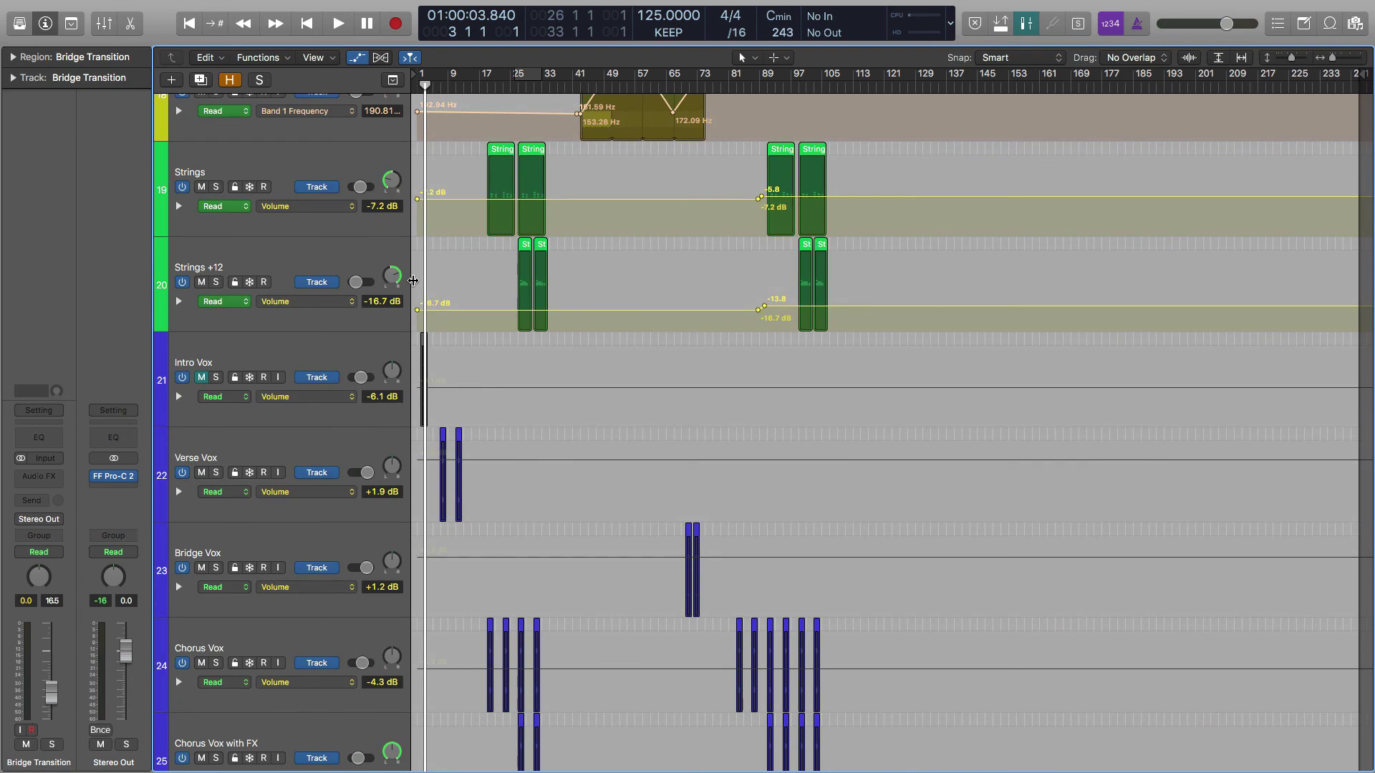
key("a")
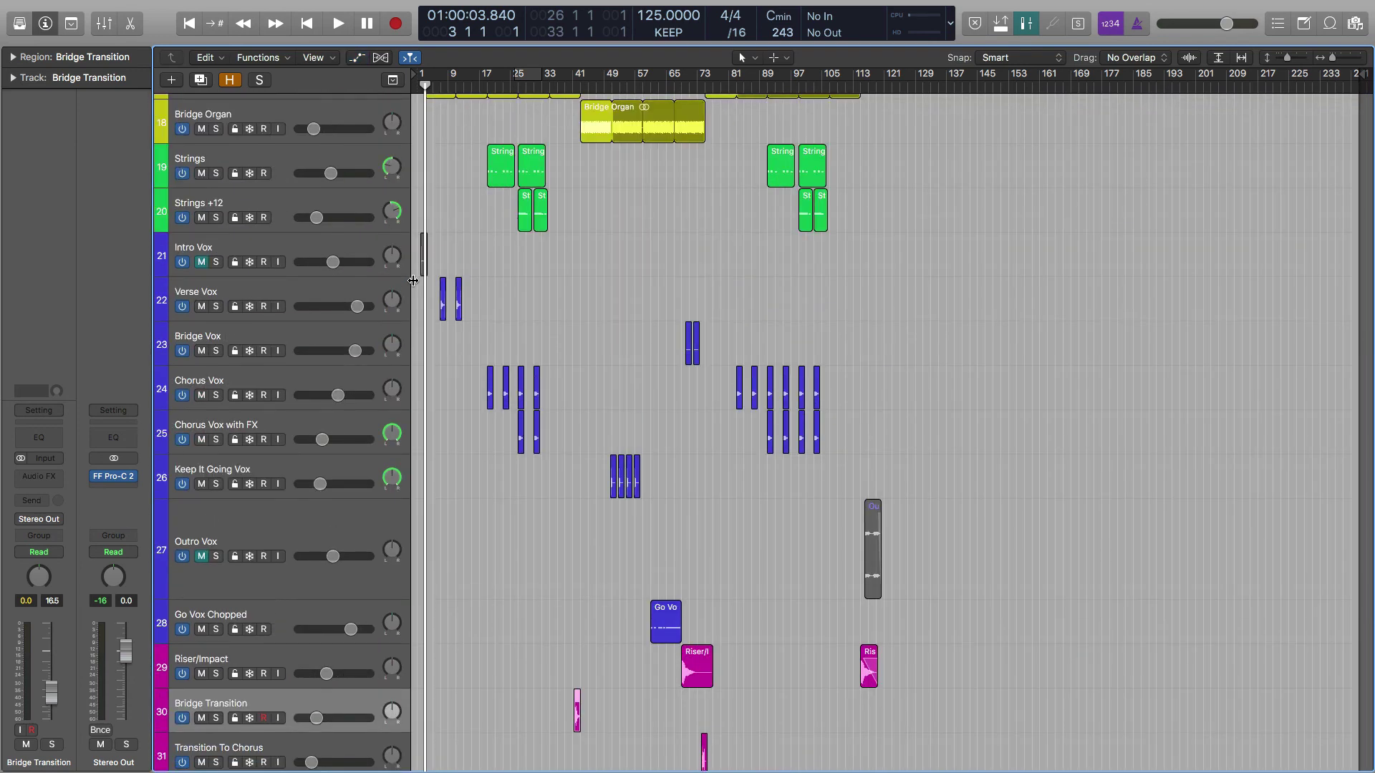